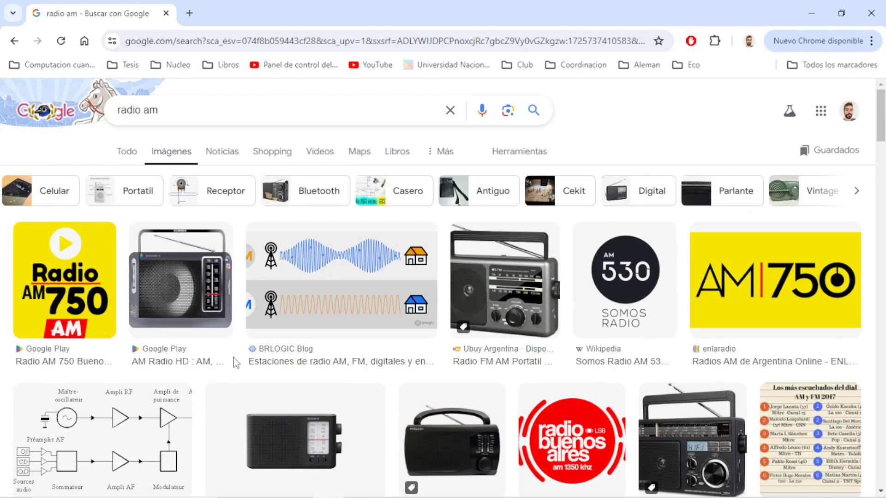
# Browse the Google image results for "radio am" in the Chrome browser.
pyautogui.scroll(-3, 236, 362)
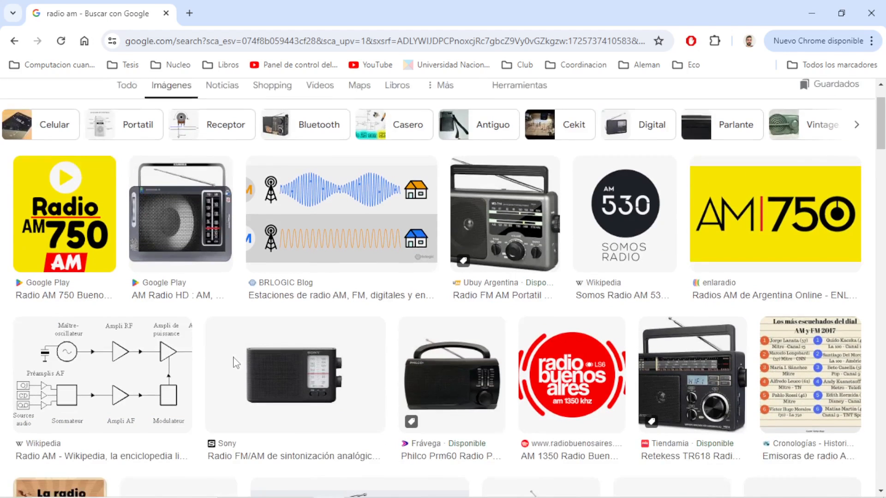
pyautogui.scroll(-5, 235, 364)
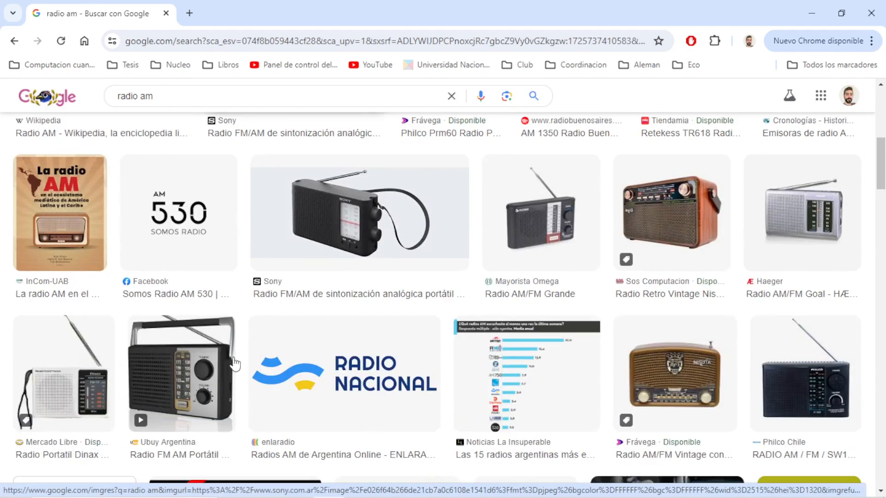
pyautogui.scroll(5, 235, 364)
pyautogui.scroll(3, 235, 365)
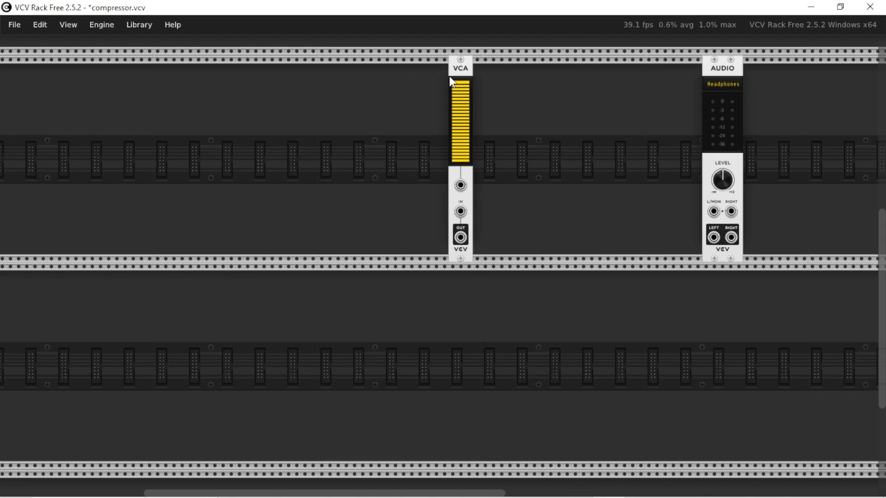
# In VCV Rack, add a VCO module, patch its sine output to the VCA's channel input, and place the VCA closer to it.
pyautogui.rightClick(269, 141)
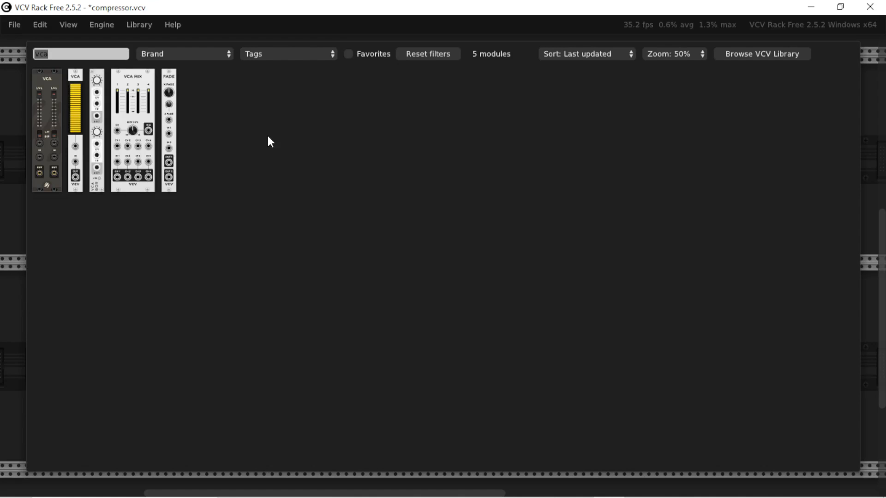
pyautogui.moveTo(239, 237); pyautogui.dragTo(460, 212)
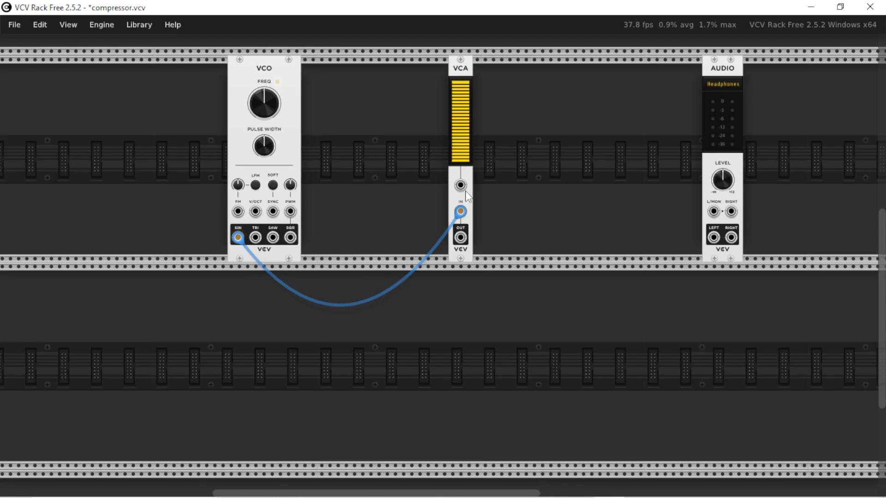
pyautogui.moveTo(462, 160); pyautogui.dragTo(463, 159)
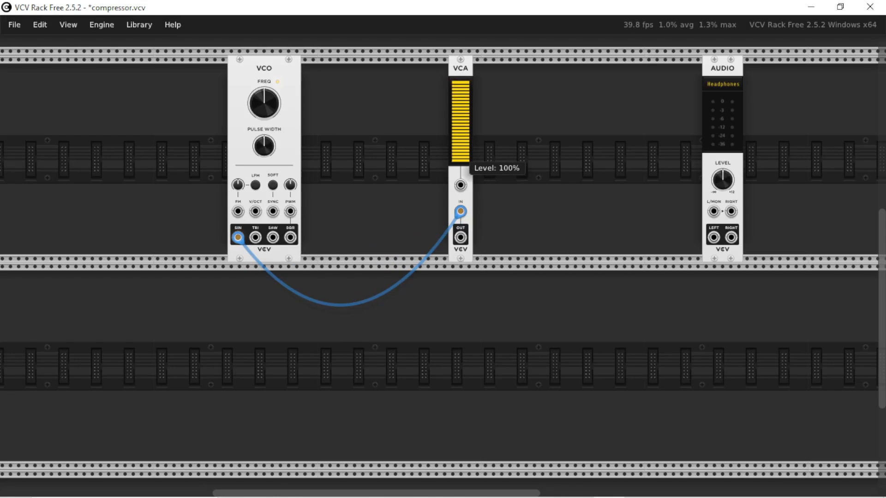
pyautogui.moveTo(456, 105); pyautogui.dragTo(419, 86)
pyautogui.moveTo(420, 90)
pyautogui.mouseDown()
pyautogui.moveTo(420, 133)
pyautogui.moveTo(420, 93)
pyautogui.mouseUp()
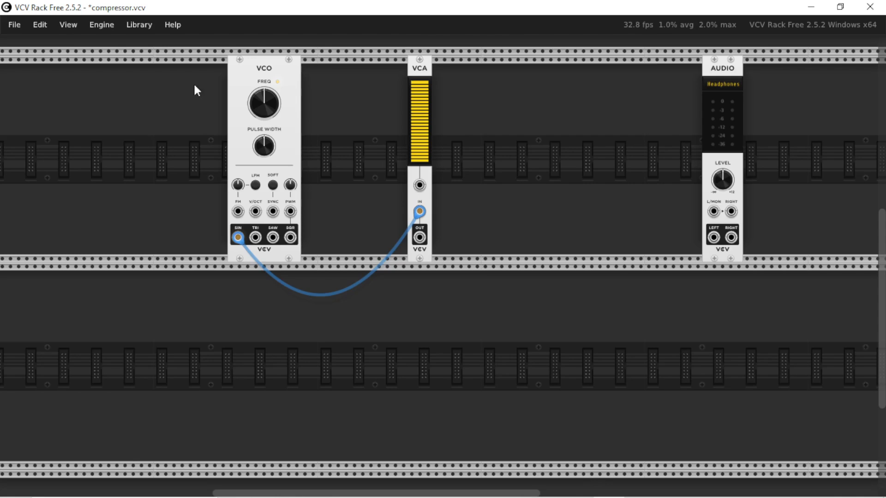
# Duplicate the VCO onto the row below and patch the copy's sine output to the VCA's CV input, moving the VCA nearer the first VCO.
pyautogui.hotkey('ctrl', 'd')
pyautogui.moveTo(319, 78); pyautogui.dragTo(451, 318)
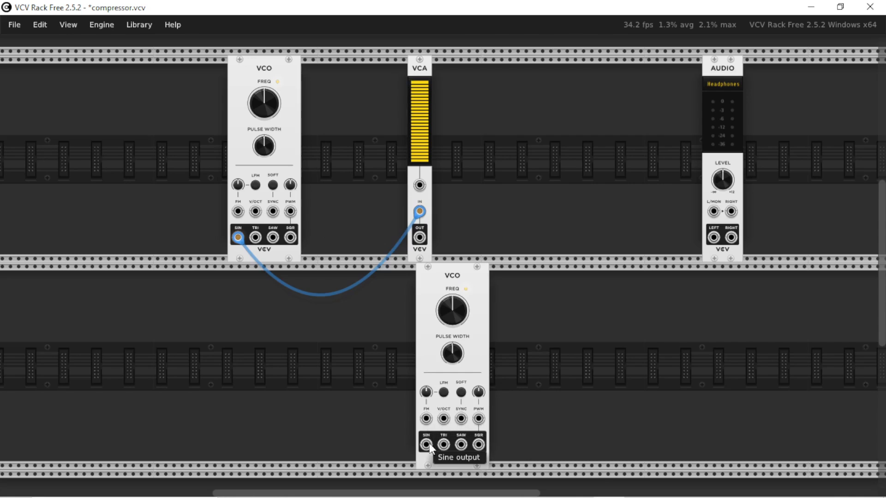
pyautogui.moveTo(427, 445); pyautogui.dragTo(420, 185)
pyautogui.moveTo(420, 116); pyautogui.dragTo(354, 116)
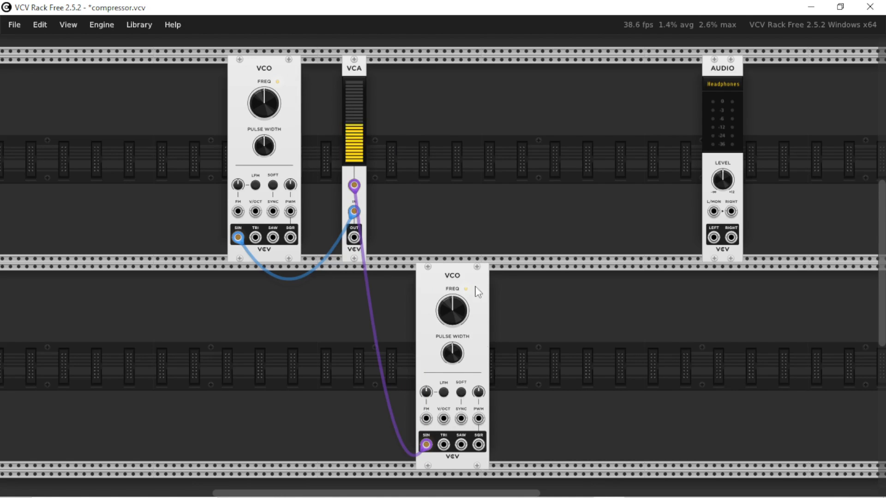
# Add a Scope module between the VCA and Audio modules, and patch the VCA output to Scope IN 1 and Audio L/MON.
pyautogui.moveTo(354, 237); pyautogui.dragTo(443, 215)
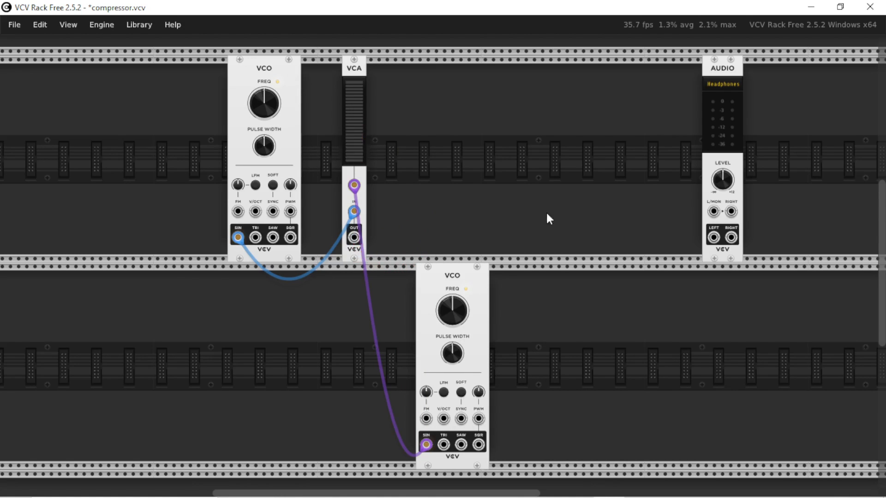
pyautogui.rightClick(538, 207)
pyautogui.click(652, 131)
pyautogui.moveTo(495, 237); pyautogui.dragTo(354, 237)
pyautogui.moveTo(712, 212); pyautogui.dragTo(357, 238)
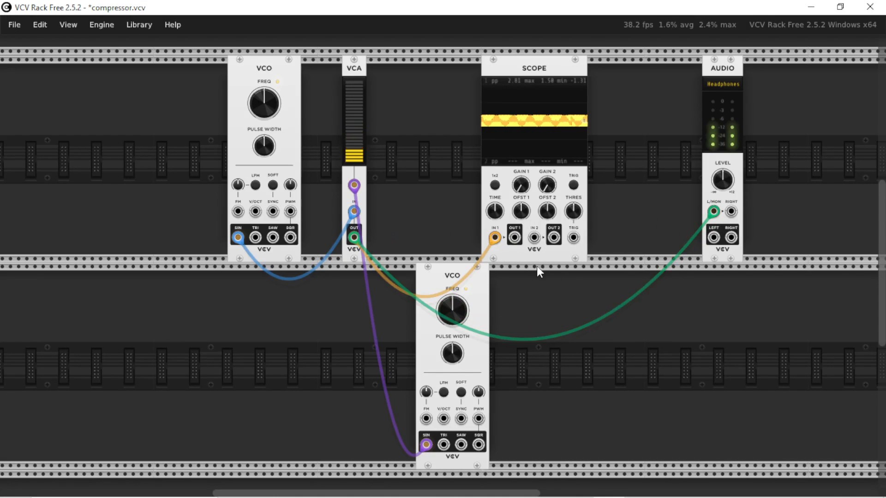
# Lower the upper VCO's frequency to about 132 Hz and raise the lower VCO's frequency slightly.
pyautogui.moveTo(266, 100); pyautogui.dragTo(265, 105)
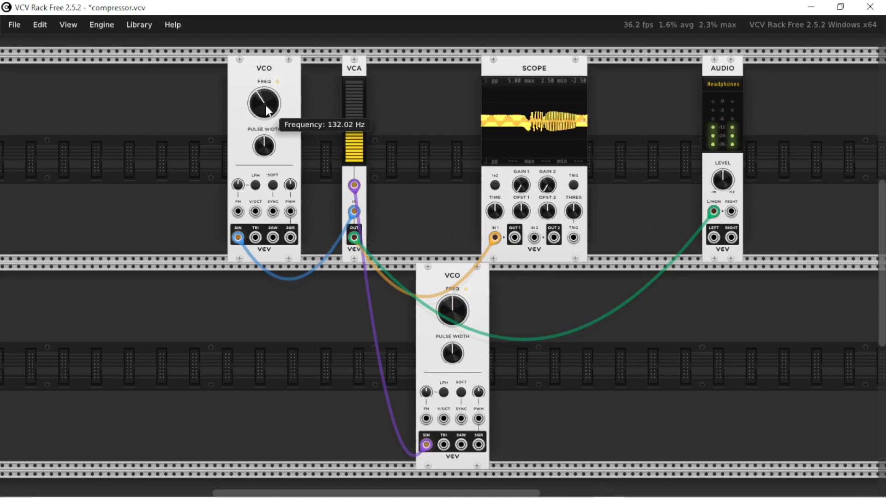
pyautogui.moveTo(452, 312)
pyautogui.mouseDown()
pyautogui.moveTo(452, 286)
pyautogui.moveTo(452, 332)
pyautogui.moveTo(456, 314)
pyautogui.moveTo(437, 307)
pyautogui.mouseUp()
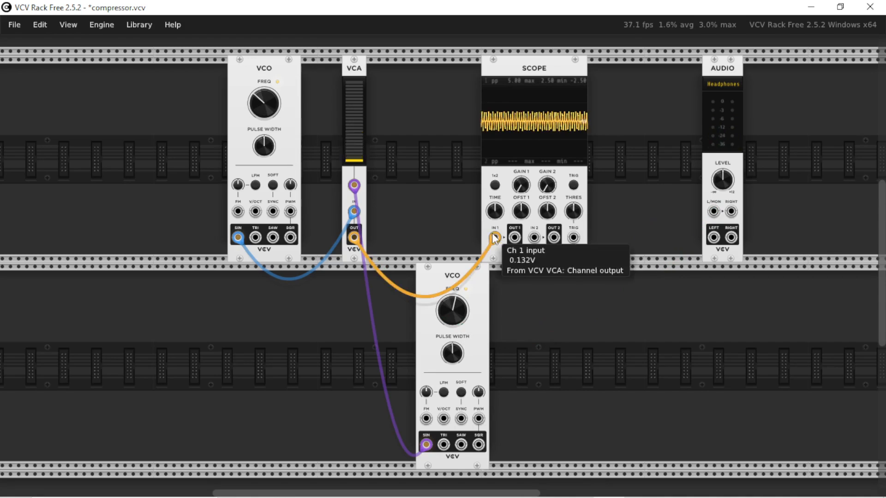
# Replace the lower VCO with an LFO whose sine output feeds the VCA's CV input, and leave the VCA output patched only to Audio L/MON.
pyautogui.moveTo(495, 237); pyautogui.dragTo(338, 286)
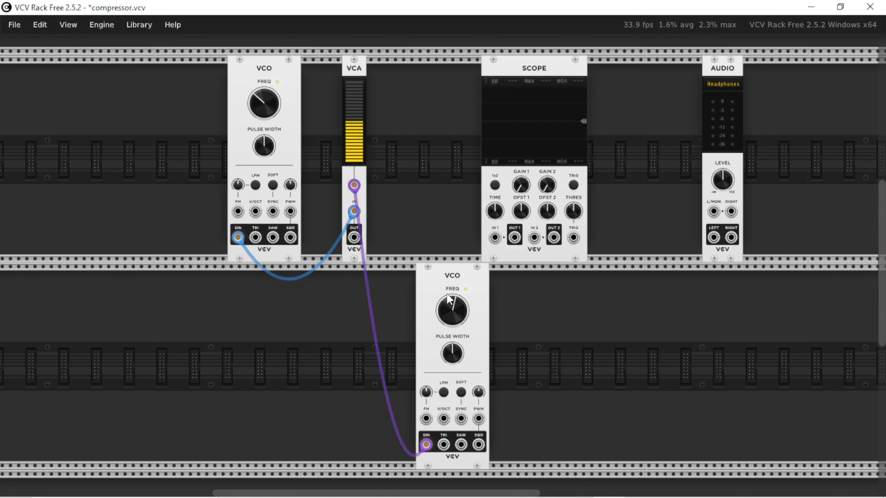
pyautogui.rightClick(459, 316)
pyautogui.press('Escape')
pyautogui.moveTo(354, 237); pyautogui.dragTo(715, 211)
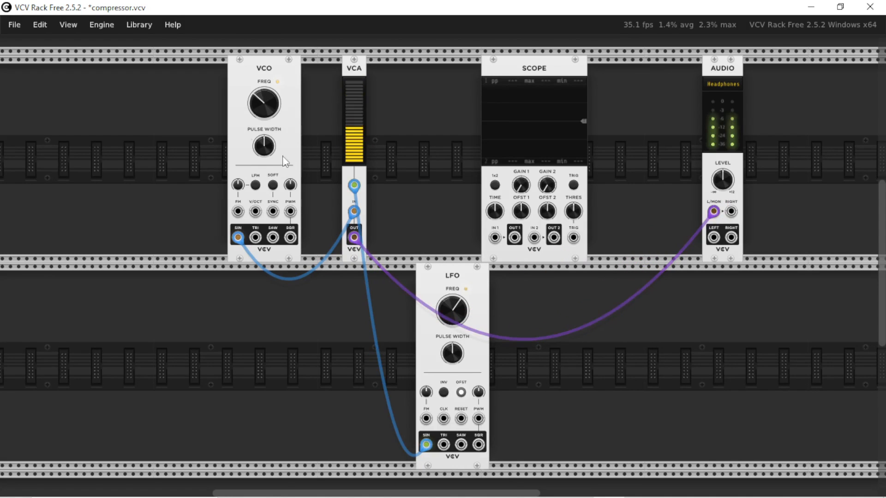
# Raise the VCO's frequency and set the LFO's frequency to about 570 Hz.
pyautogui.moveTo(269, 116); pyautogui.dragTo(269, 115)
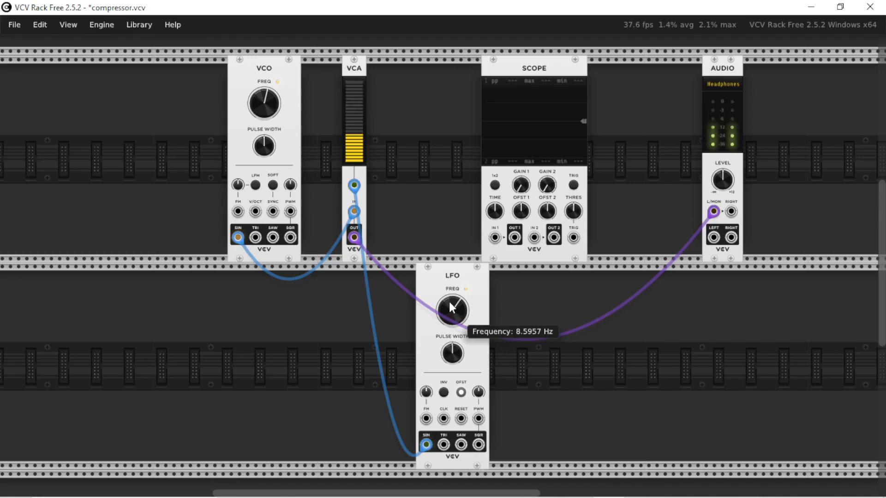
pyautogui.moveTo(450, 309); pyautogui.dragTo(450, 311)
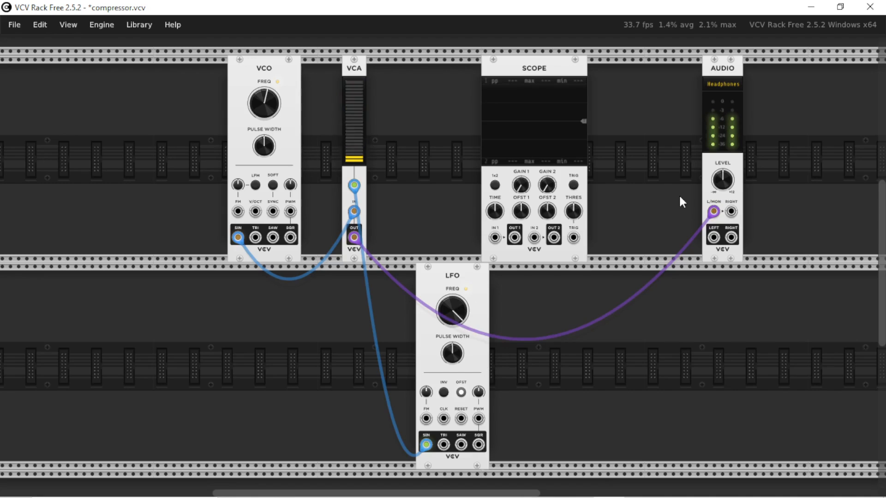
# Disconnect every patch cable from the VCA and move the LFO to the space directly beneath the VCA.
pyautogui.moveTo(713, 211); pyautogui.dragTo(394, 121)
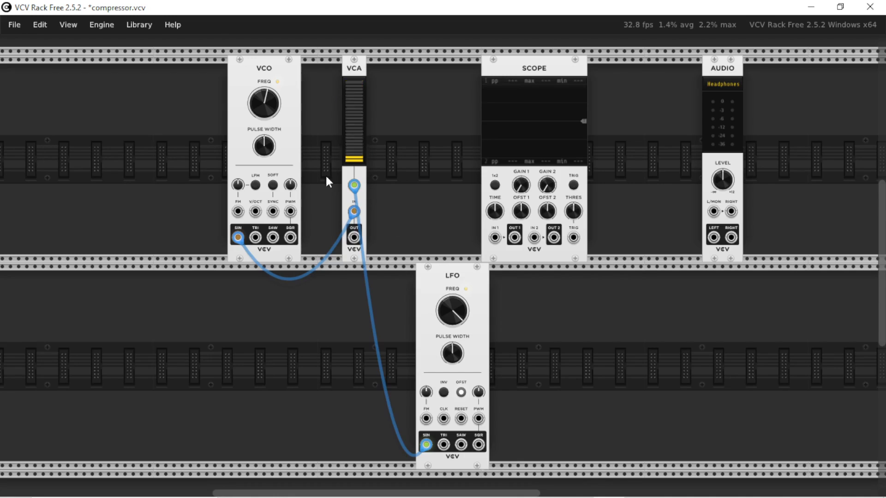
pyautogui.moveTo(452, 315)
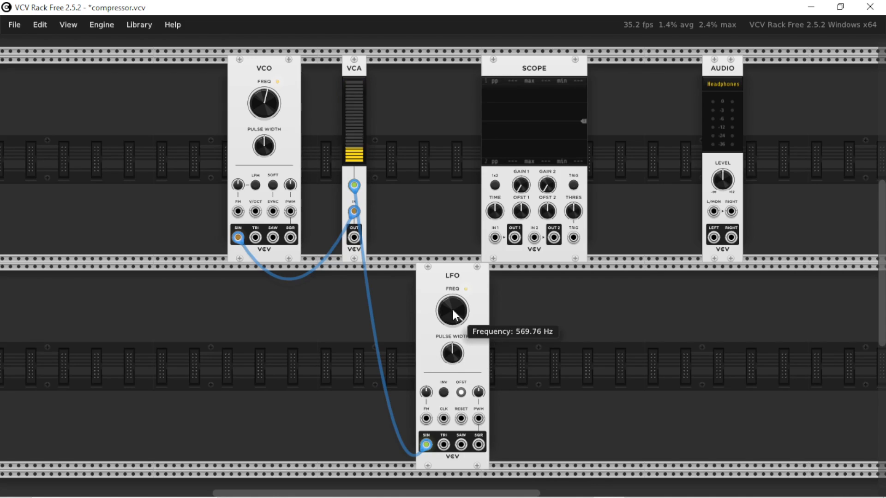
pyautogui.moveTo(266, 115)
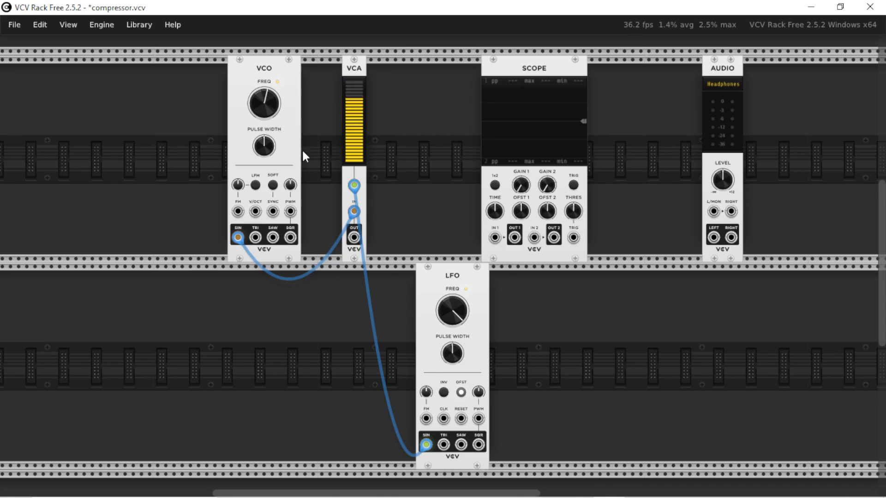
pyautogui.moveTo(353, 186); pyautogui.dragTo(338, 222)
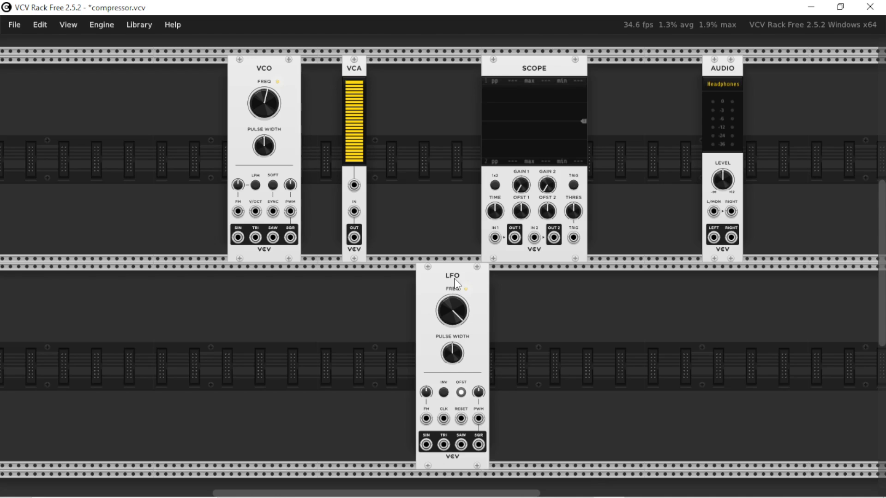
pyautogui.moveTo(454, 282); pyautogui.dragTo(394, 276)
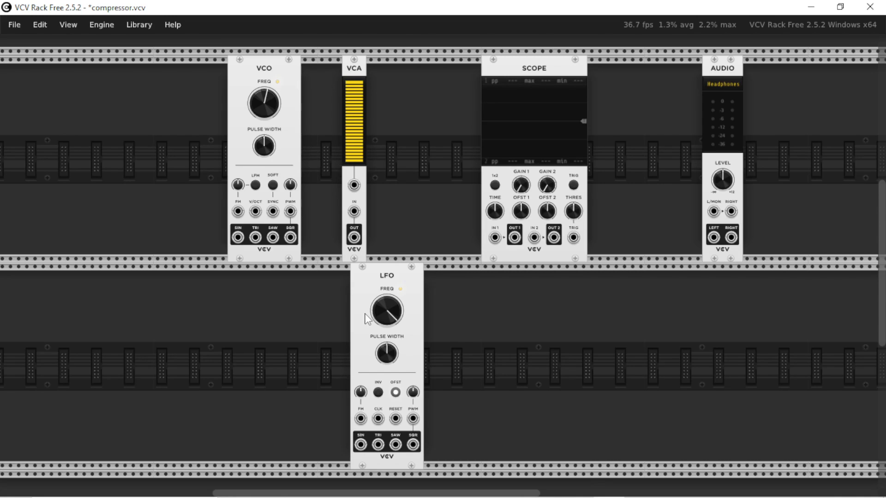
# Patch the VCO's sine output to the VCA's channel input and set the VCO's frequency to 1000 Hz.
pyautogui.moveTo(238, 238); pyautogui.dragTo(354, 211)
pyautogui.rightClick(263, 107)
pyautogui.press('Return')
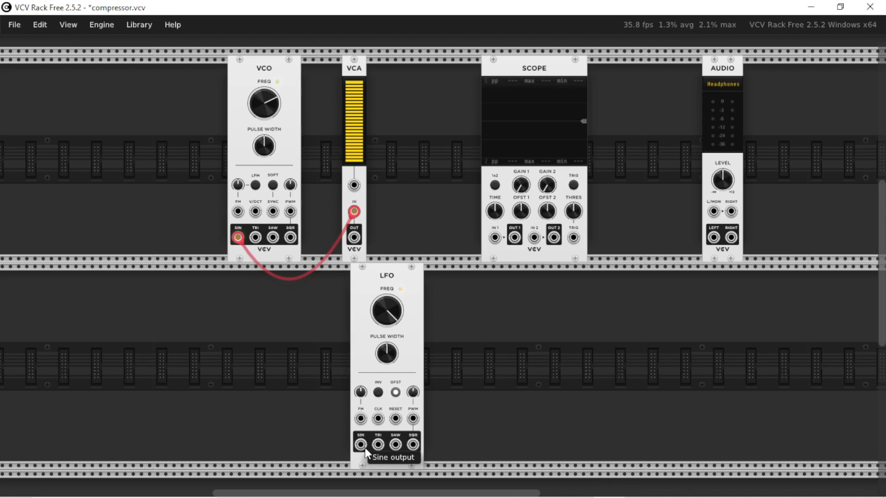
# Patch the LFO's sine output to the VCA's CV input and the VCA output to Audio L/MON, shifting the LFO away from the VCA.
pyautogui.moveTo(363, 443); pyautogui.dragTo(354, 185)
pyautogui.moveTo(390, 284); pyautogui.dragTo(456, 284)
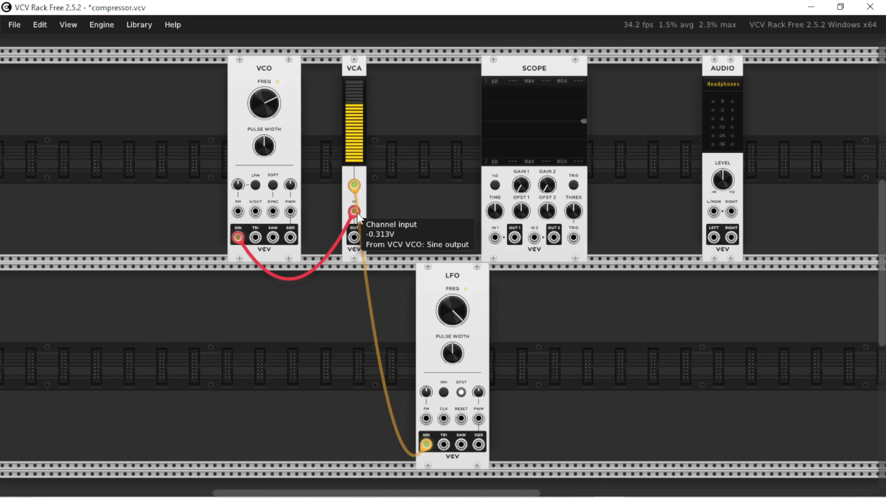
pyautogui.moveTo(354, 239); pyautogui.dragTo(402, 232)
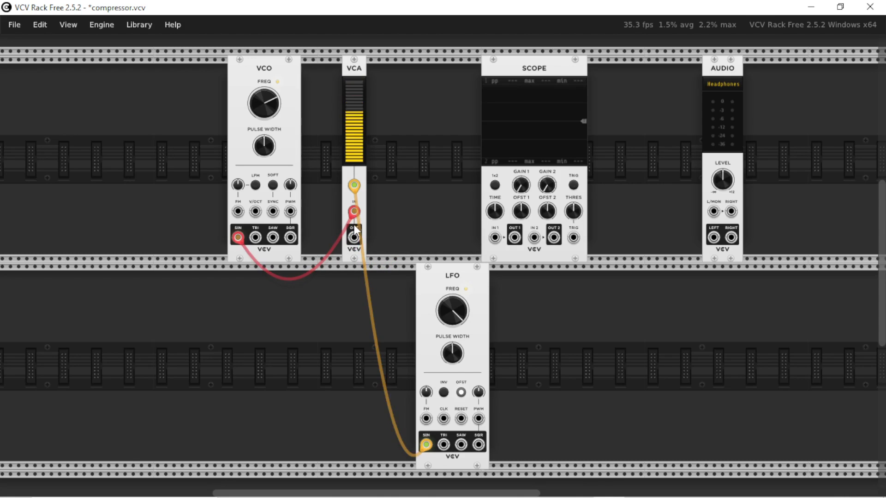
pyautogui.moveTo(355, 233); pyautogui.dragTo(420, 227)
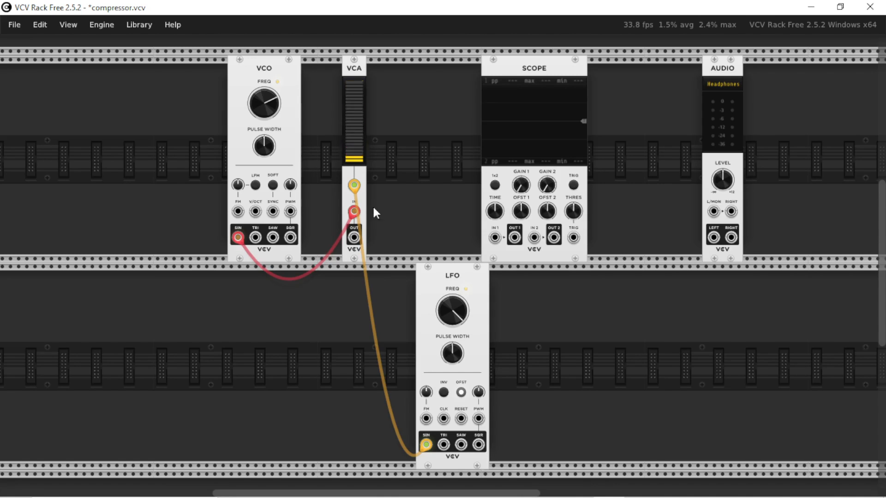
pyautogui.moveTo(354, 238); pyautogui.dragTo(713, 211)
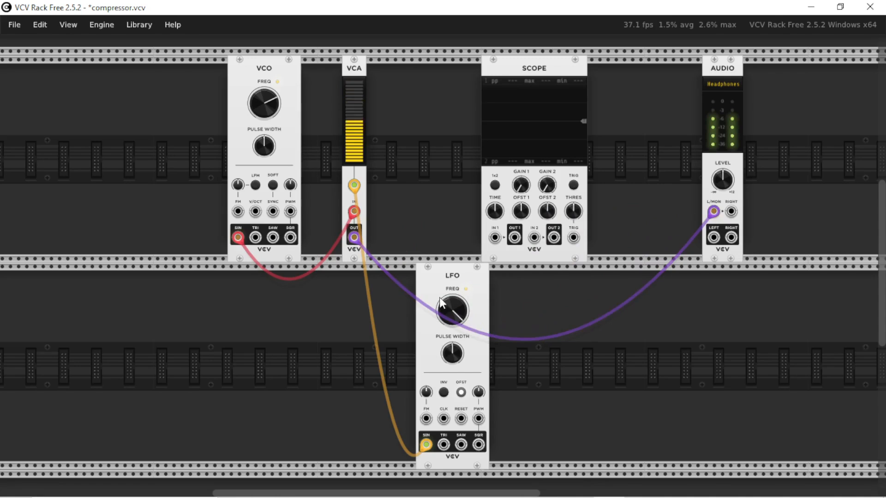
# Vary the VCO and LFO frequencies, taking the LFO to about 714 Hz, and disconnect the VCA output from the Audio module.
pyautogui.moveTo(439, 297); pyautogui.dragTo(444, 301)
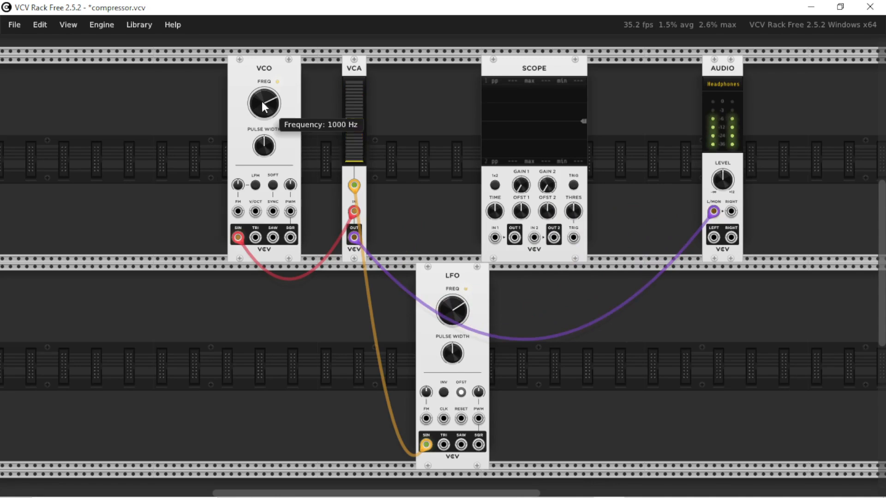
pyautogui.moveTo(262, 104); pyautogui.dragTo(262, 101)
pyautogui.moveTo(453, 313); pyautogui.dragTo(446, 311)
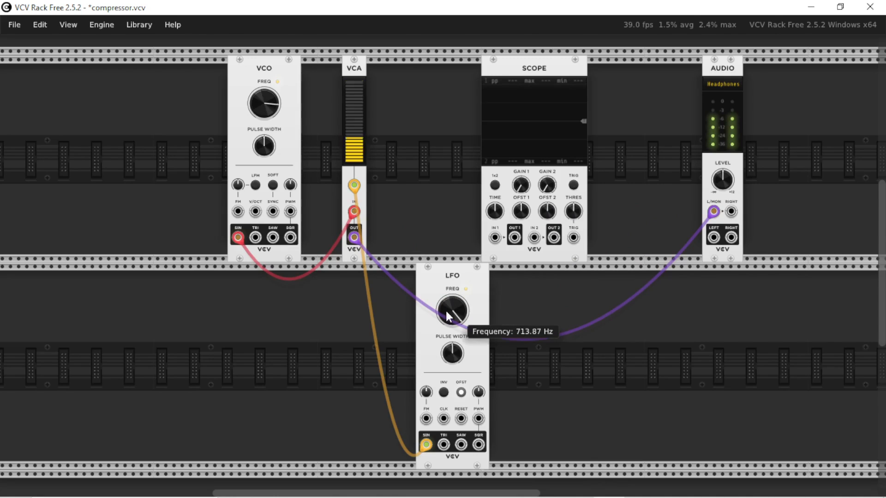
pyautogui.moveTo(259, 100); pyautogui.dragTo(260, 103)
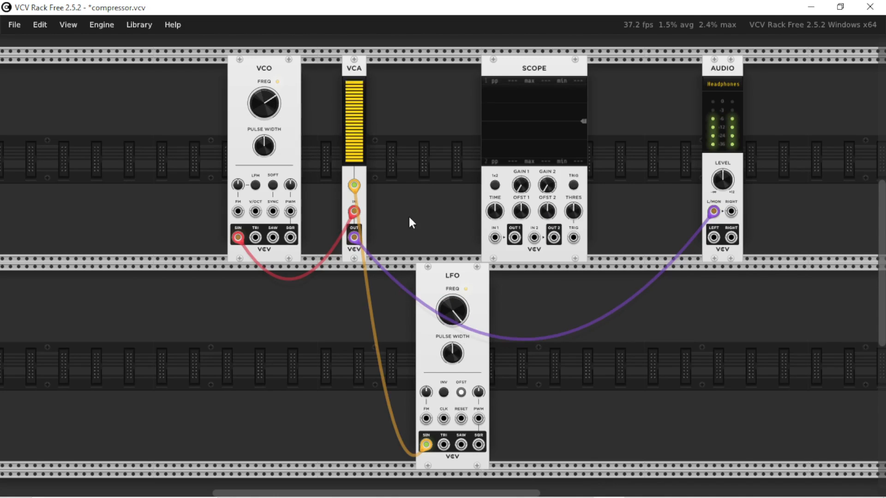
pyautogui.moveTo(457, 298); pyautogui.dragTo(453, 300)
pyautogui.moveTo(713, 211); pyautogui.dragTo(404, 309)
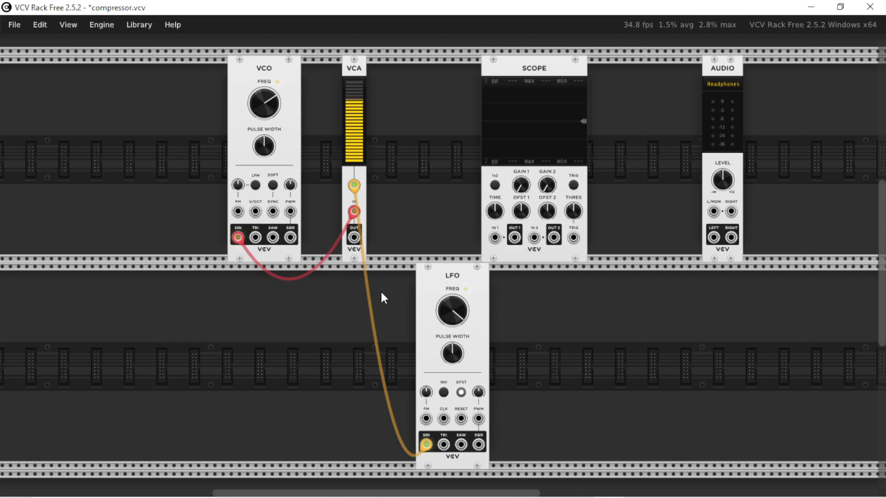
# Move the LFO closer to the VCA, and switch the VCO cable to its square output and the LFO cable to its saw output.
pyautogui.moveTo(431, 283); pyautogui.dragTo(390, 283)
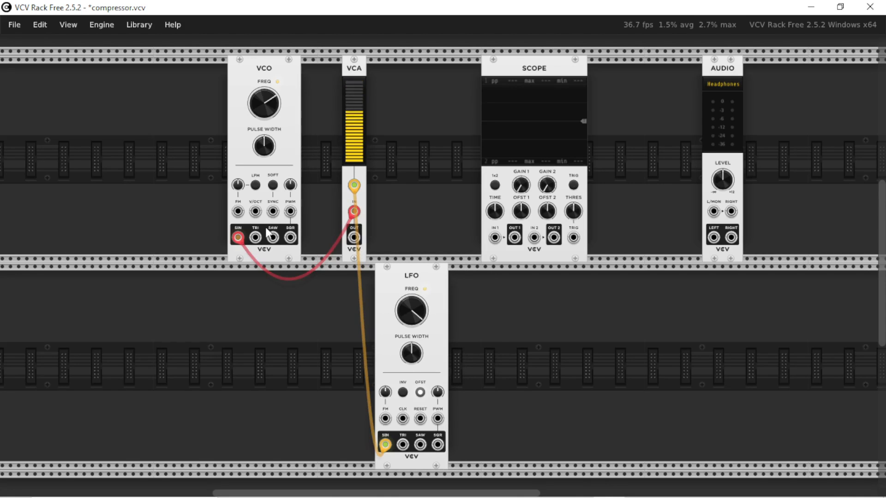
pyautogui.moveTo(238, 237); pyautogui.dragTo(290, 238)
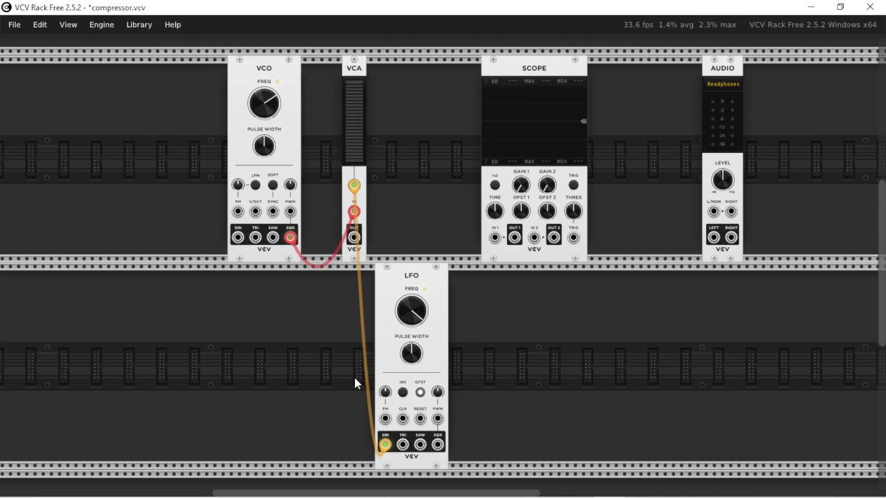
pyautogui.moveTo(289, 238)
pyautogui.moveTo(354, 186)
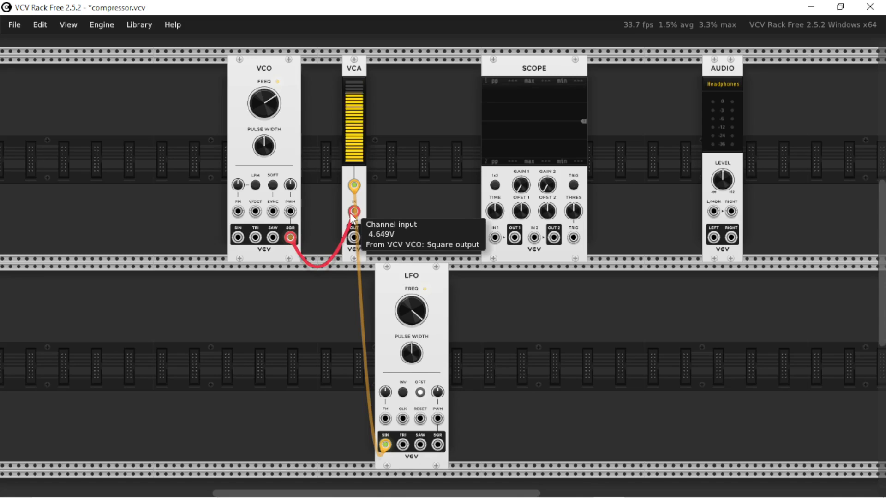
pyautogui.moveTo(402, 304)
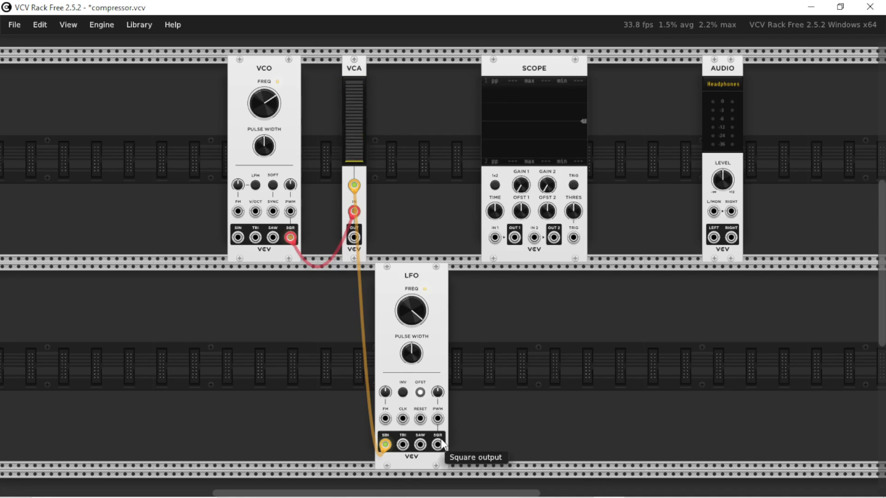
pyautogui.moveTo(389, 445); pyautogui.dragTo(419, 451)
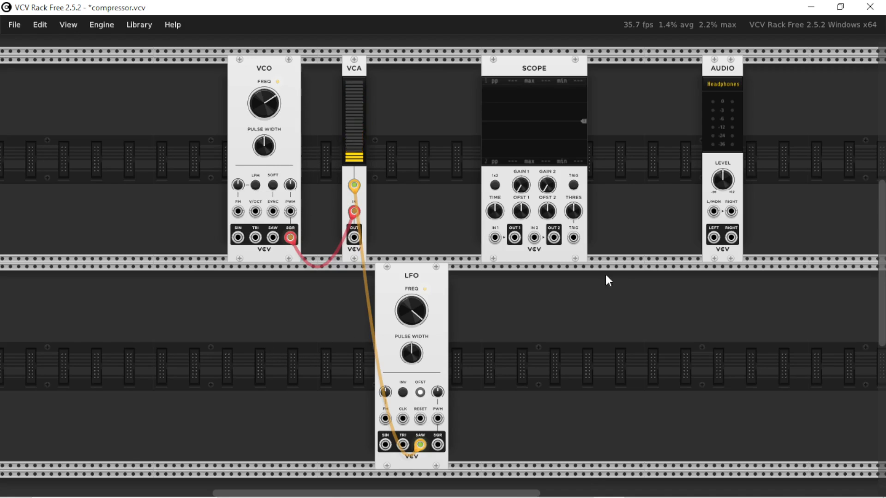
# Patch the VCA output to Audio L/MON while varying the LFO and VCO frequencies, ending the LFO near 169 Hz, and disconnect the Audio cable.
pyautogui.moveTo(354, 238); pyautogui.dragTo(714, 211)
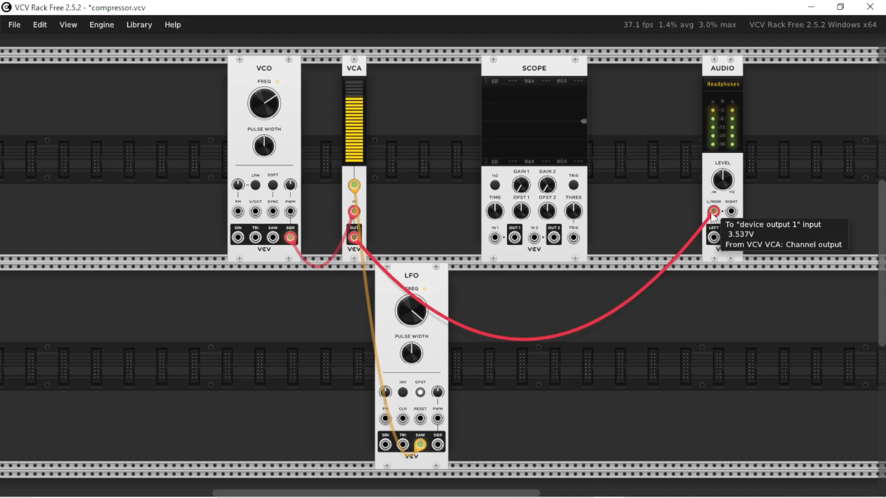
pyautogui.moveTo(411, 311); pyautogui.dragTo(412, 290)
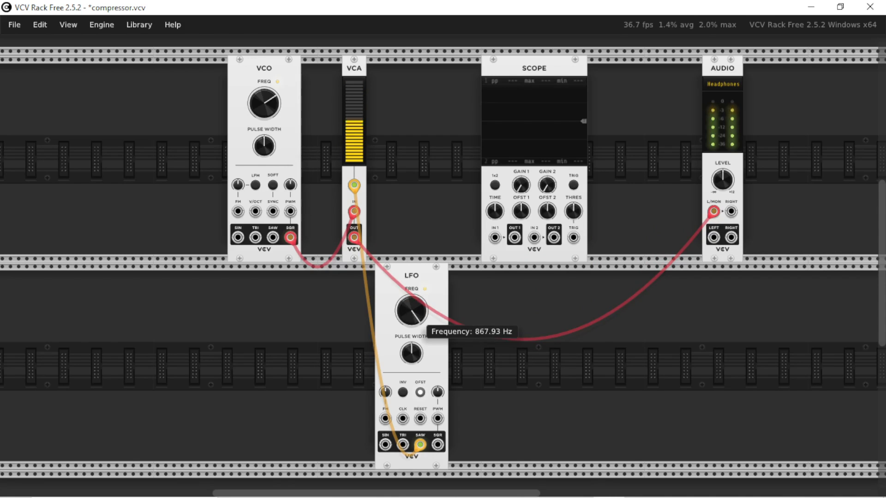
pyautogui.moveTo(264, 104); pyautogui.dragTo(264, 91)
pyautogui.moveTo(411, 310); pyautogui.dragTo(411, 322)
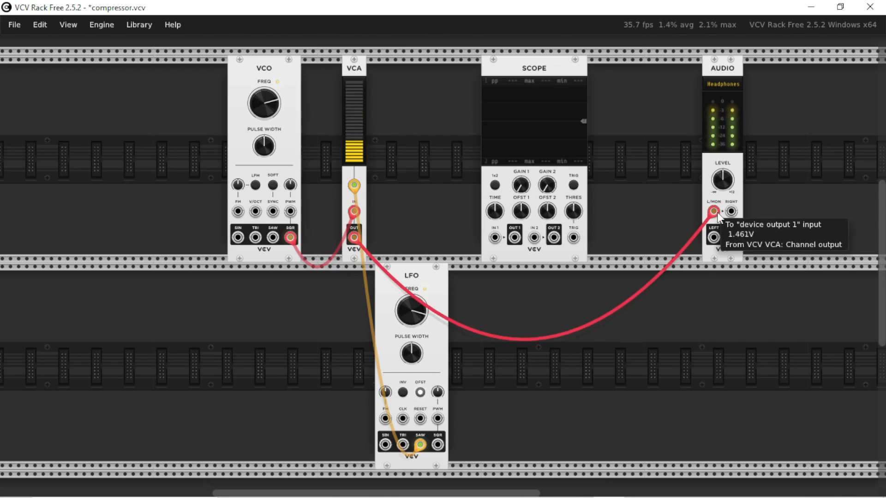
pyautogui.moveTo(713, 212); pyautogui.dragTo(670, 300)
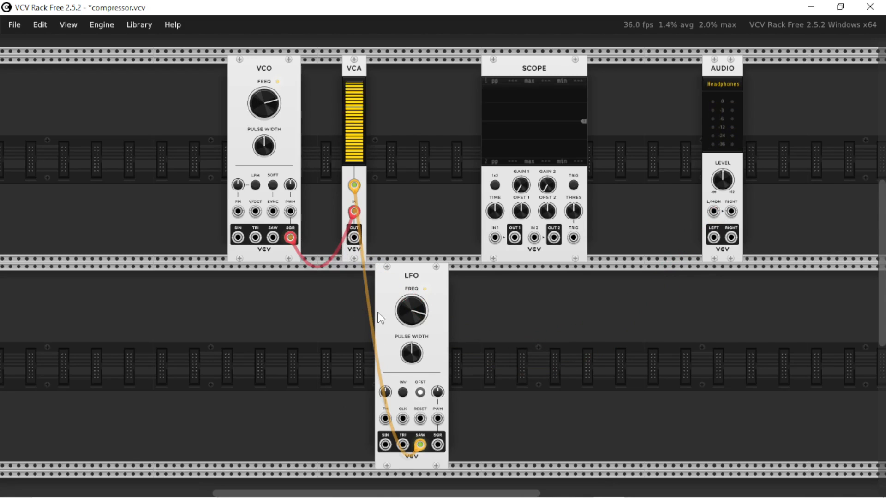
# Switch the LFO and VCO cables to their sine outputs, keeping the VCO patched to the VCA's channel input.
pyautogui.moveTo(420, 444); pyautogui.dragTo(385, 444)
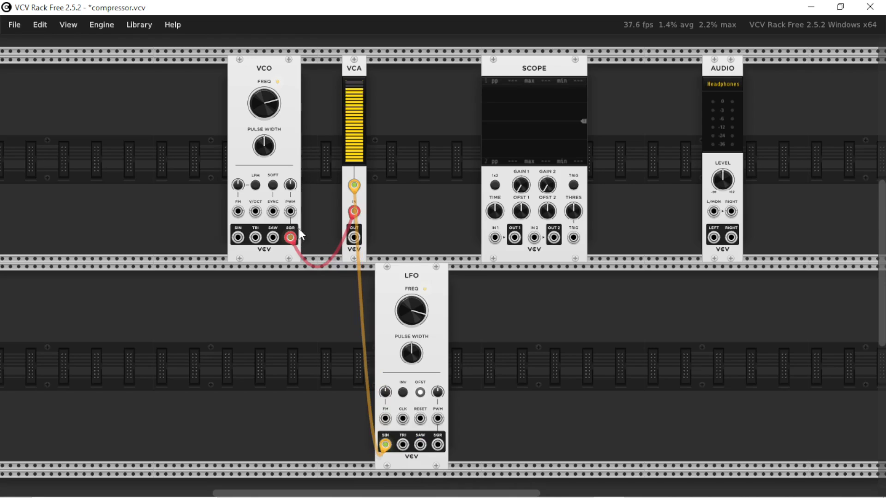
pyautogui.moveTo(290, 238); pyautogui.dragTo(237, 237)
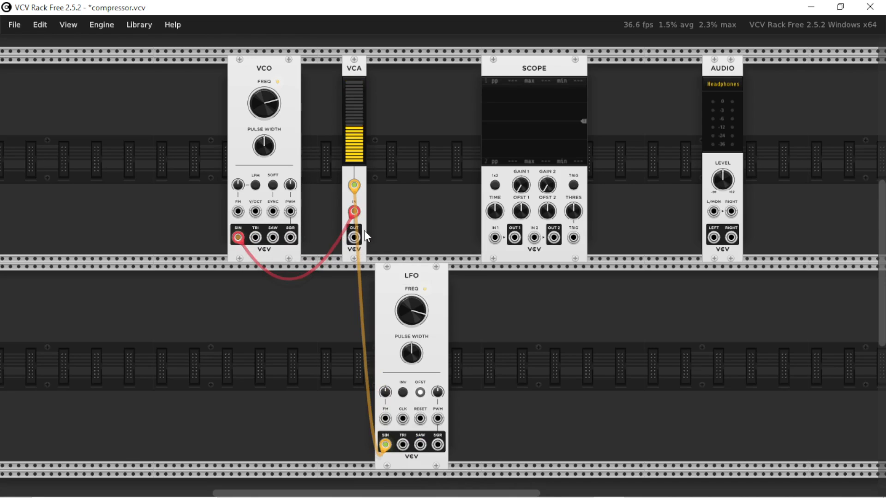
pyautogui.moveTo(354, 213); pyautogui.dragTo(356, 232)
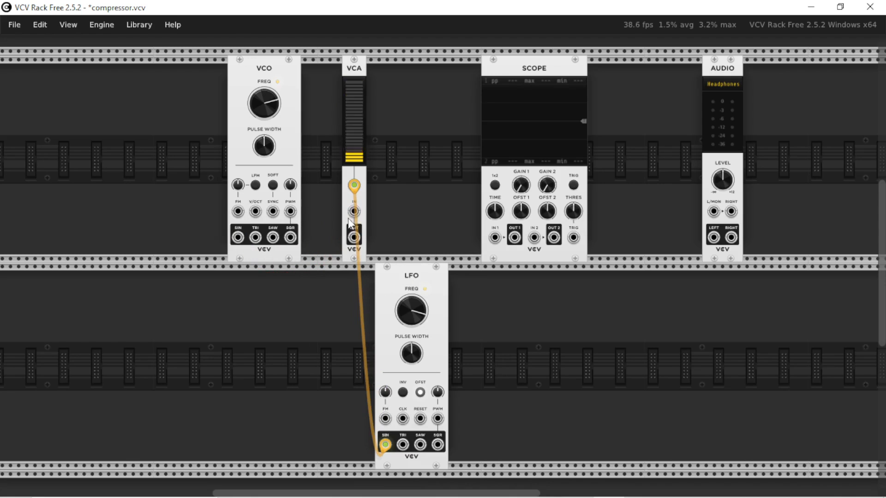
pyautogui.hotkey('ctrl', 'z')
# Disconnect the LFO from the VCA's CV input and patch the VCA output to Audio L/MON to hear the carrier alone.
pyautogui.moveTo(354, 185); pyautogui.dragTo(406, 198)
pyautogui.moveTo(354, 237); pyautogui.dragTo(713, 212)
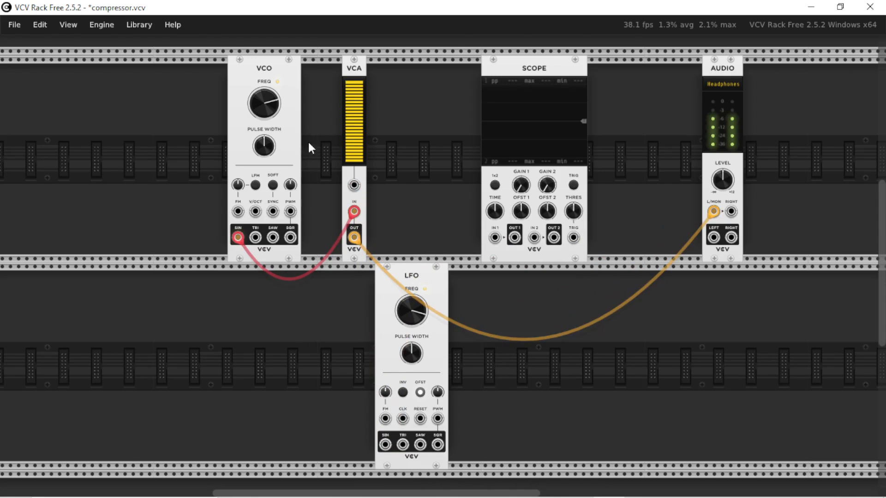
pyautogui.moveTo(264, 103); pyautogui.dragTo(264, 98)
pyautogui.doubleClick(264, 104)
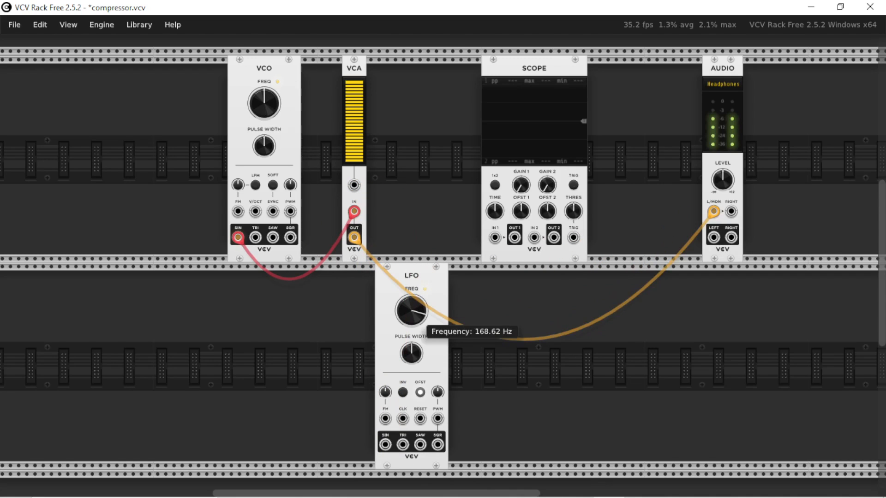
# Patch the LFO's sine output to the VCA's CV input, raise the LFO and lower the VCO frequency, and unplug the Audio cable.
pyautogui.moveTo(385, 444); pyautogui.dragTo(354, 186)
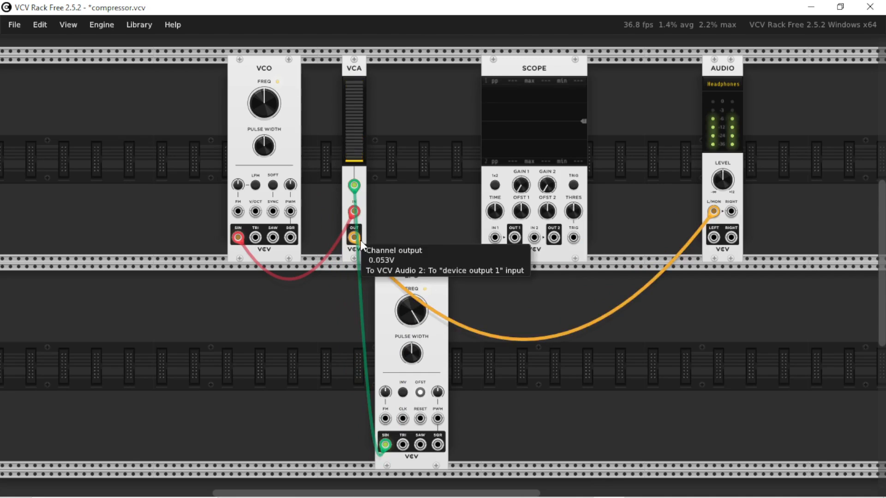
pyautogui.moveTo(270, 113)
pyautogui.moveTo(271, 113); pyautogui.dragTo(270, 98)
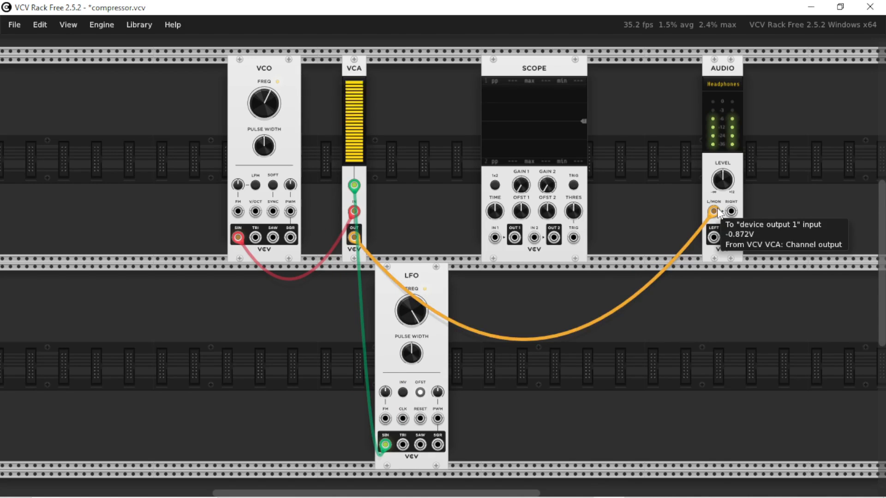
pyautogui.moveTo(717, 210); pyautogui.dragTo(611, 454)
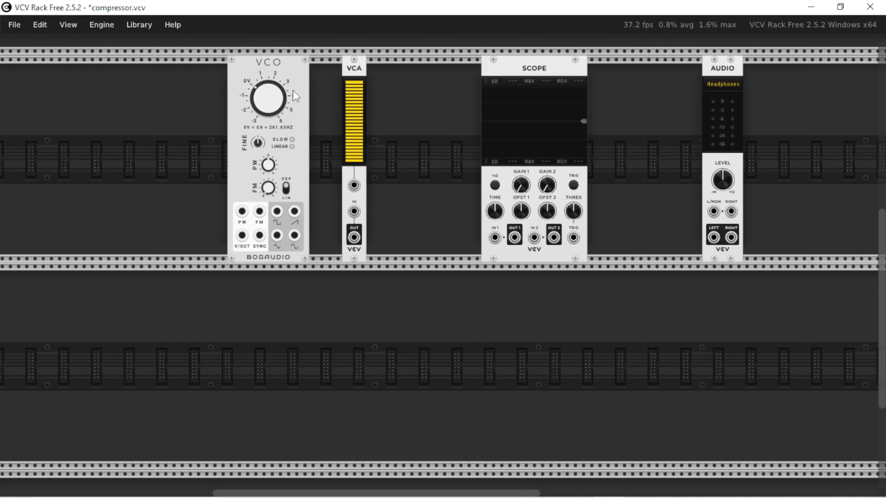
# Duplicate the Bogaudio VCO into the lower row, and space the VCA and Scope farther from the upper VCO.
pyautogui.moveTo(290, 79); pyautogui.dragTo(290, 282)
pyautogui.hotkey('ctrl', 'd')
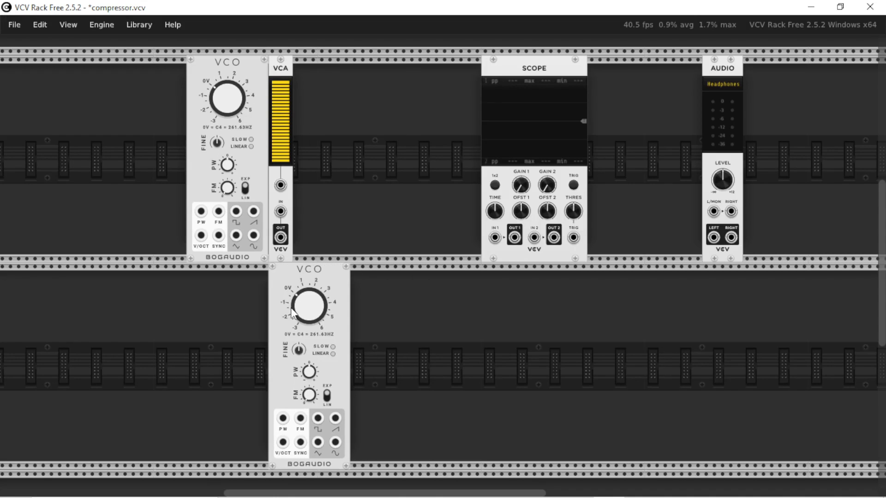
pyautogui.moveTo(283, 68); pyautogui.dragTo(349, 68)
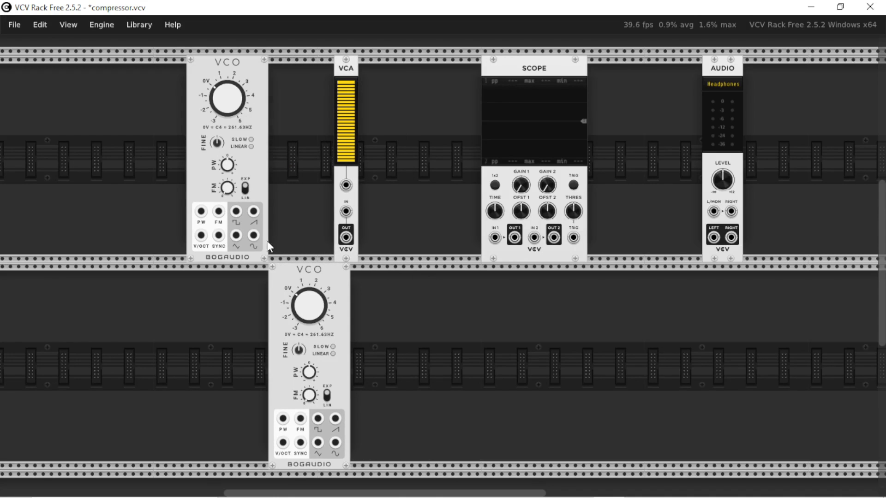
pyautogui.moveTo(253, 236); pyautogui.dragTo(312, 220)
pyautogui.moveTo(549, 65); pyautogui.dragTo(606, 65)
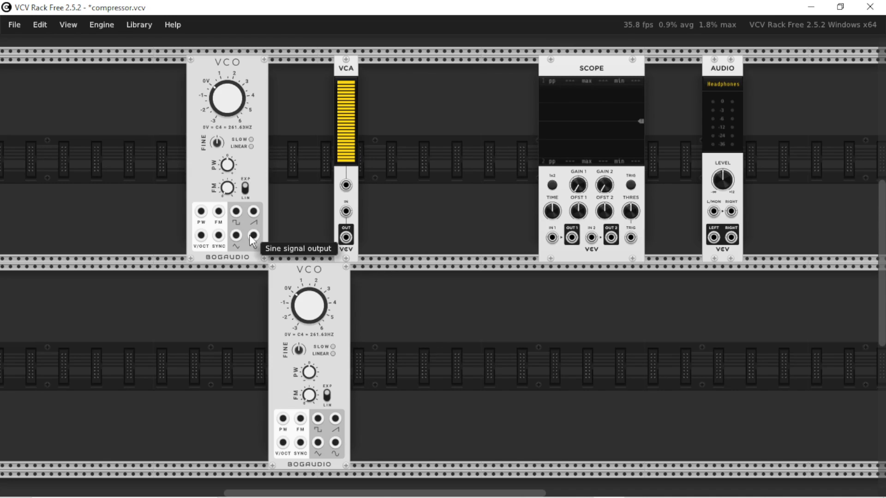
# Patch the upper VCO's sine output to the VCA's channel input and the lower VCO's sine output to its CV input, shifting the lower VCO aside.
pyautogui.moveTo(253, 236); pyautogui.dragTo(344, 213)
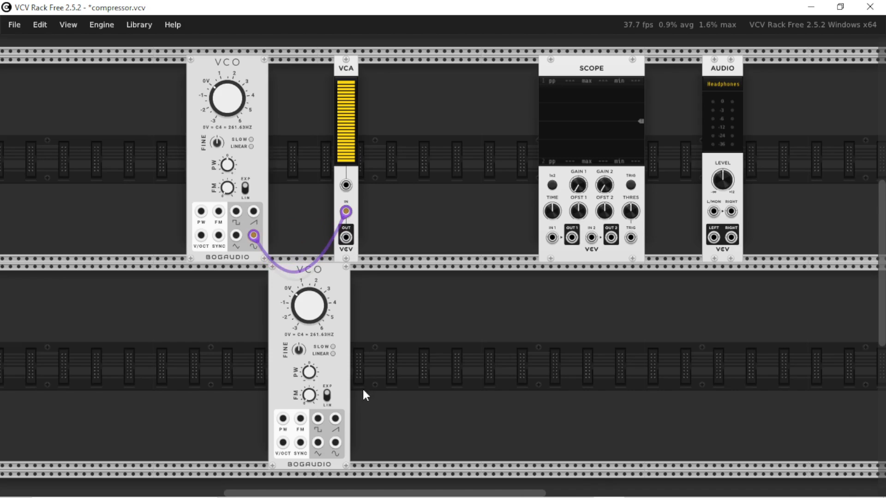
pyautogui.moveTo(336, 443); pyautogui.dragTo(346, 186)
pyautogui.moveTo(341, 369); pyautogui.dragTo(301, 369)
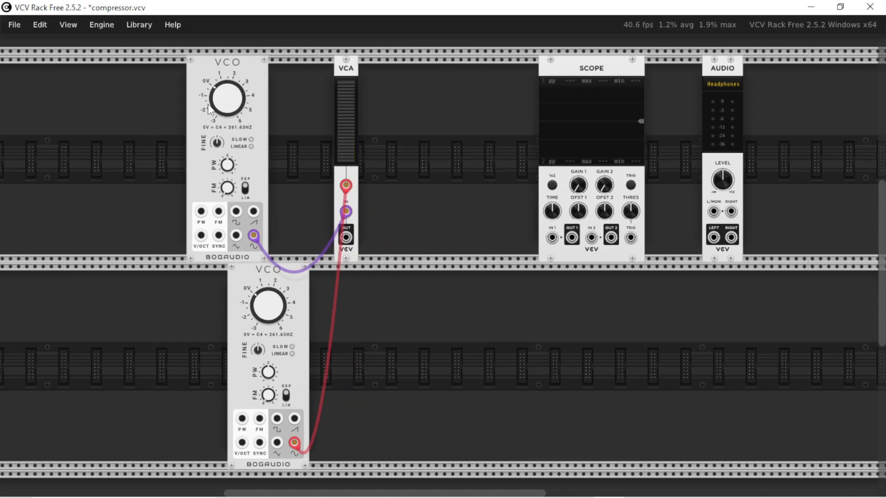
# Set the upper VCO's frequency to 1000 Hz and the lower VCO's frequency to 200 Hz.
pyautogui.rightClick(227, 97)
pyautogui.write('1000')
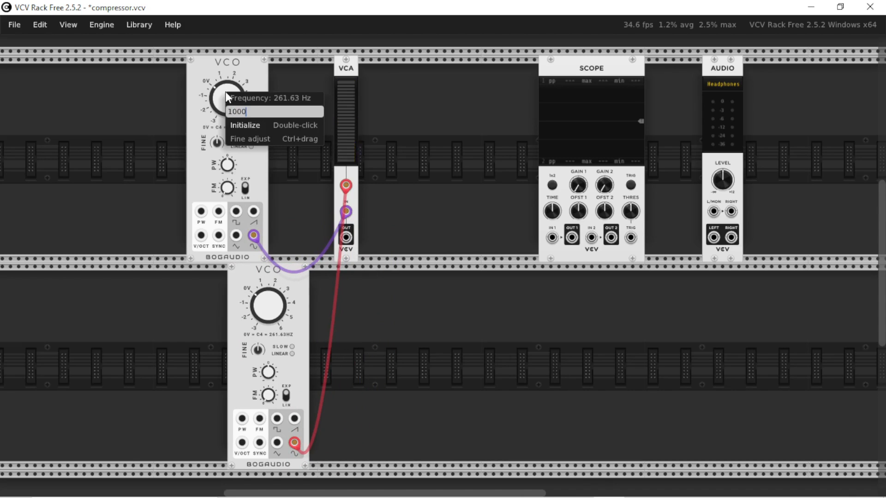
pyautogui.press('Return')
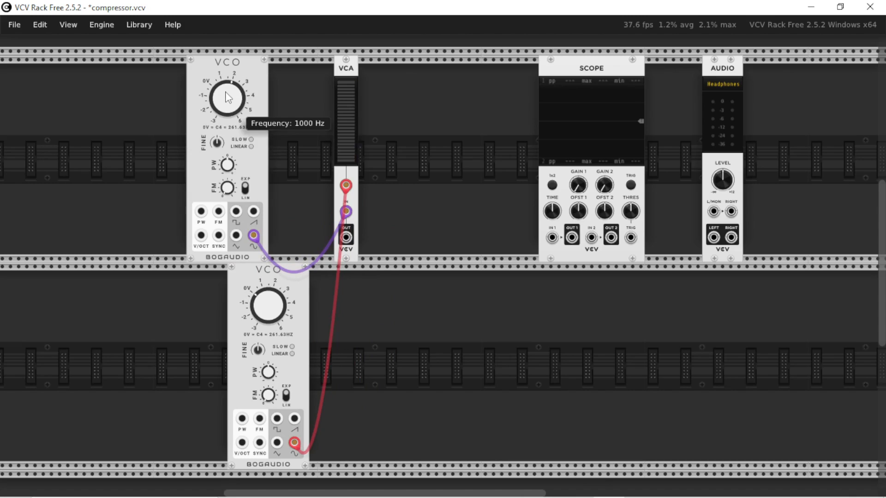
pyautogui.rightClick(272, 306)
pyautogui.write('200')
pyautogui.press('Return')
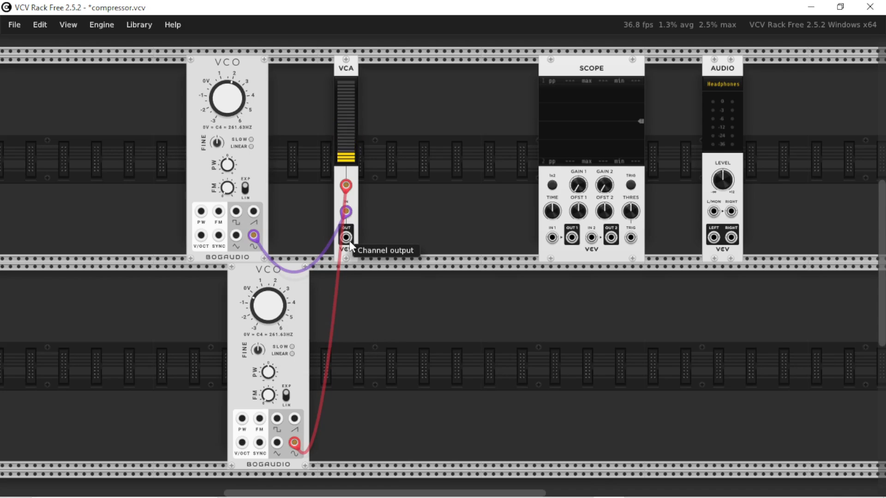
# Add a Bogaudio Analyzer-XL beside the lower VCO and patch the VCA output to its signal A input.
pyautogui.rightClick(453, 302)
pyautogui.write('ana')
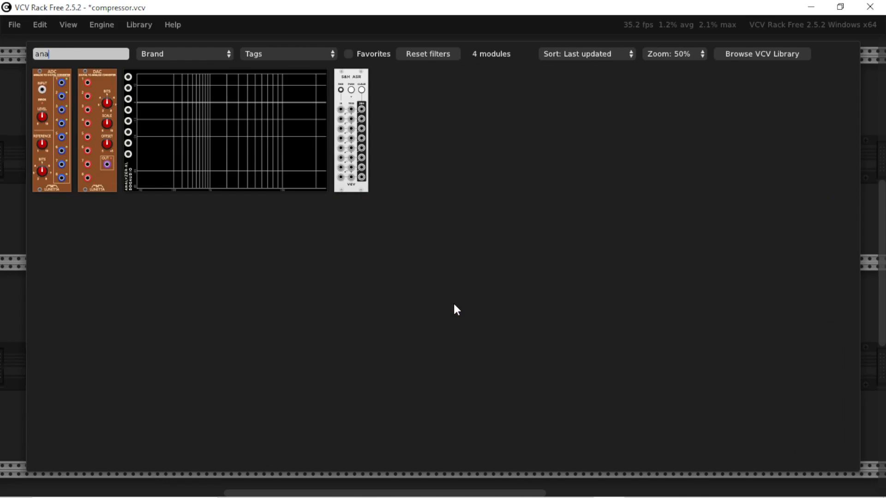
pyautogui.moveTo(346, 238); pyautogui.dragTo(390, 280)
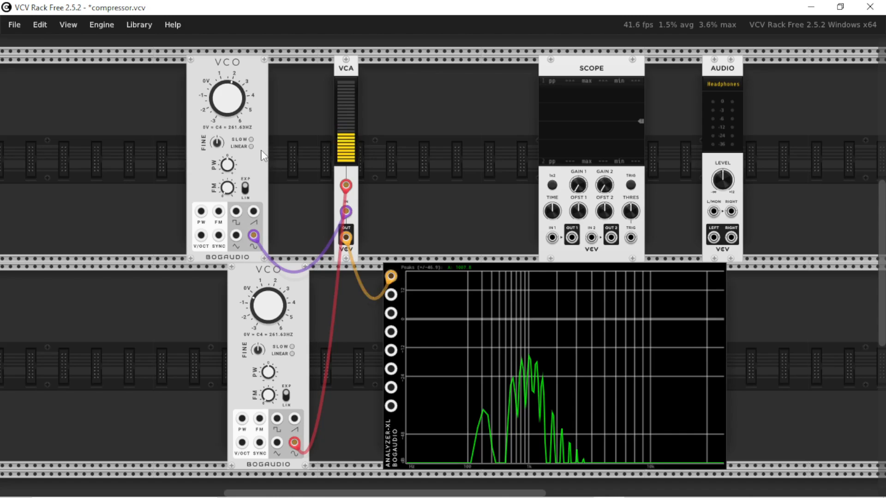
# Patch the upper VCO's sine output to the Analyzer-XL's signal B input for comparison, and disconnect both analyzer cables.
pyautogui.moveTo(393, 296); pyautogui.dragTo(253, 235)
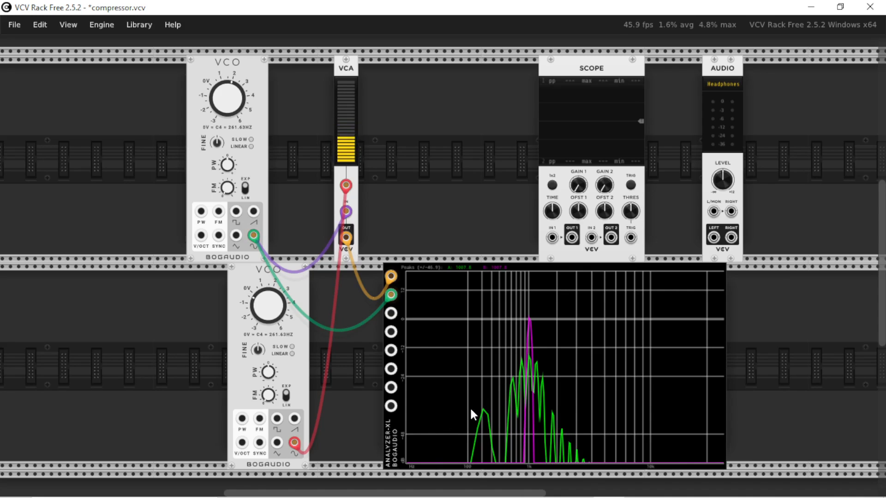
pyautogui.moveTo(392, 273)
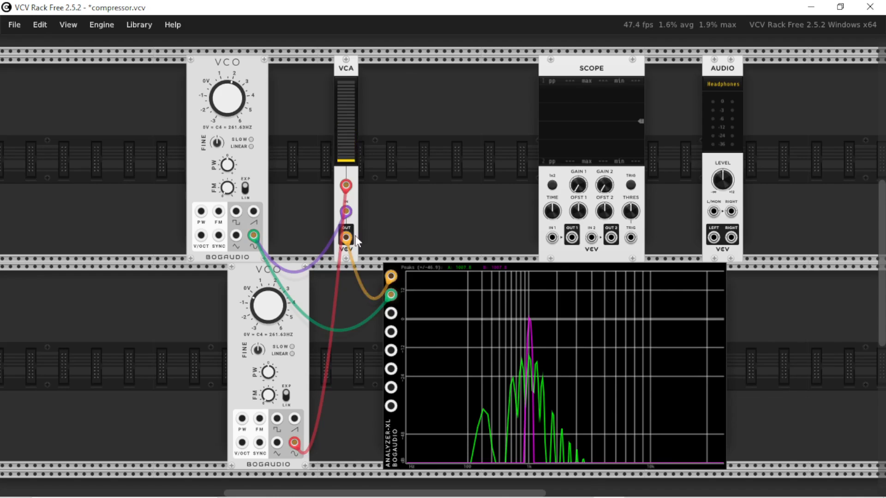
pyautogui.moveTo(391, 294); pyautogui.dragTo(369, 288)
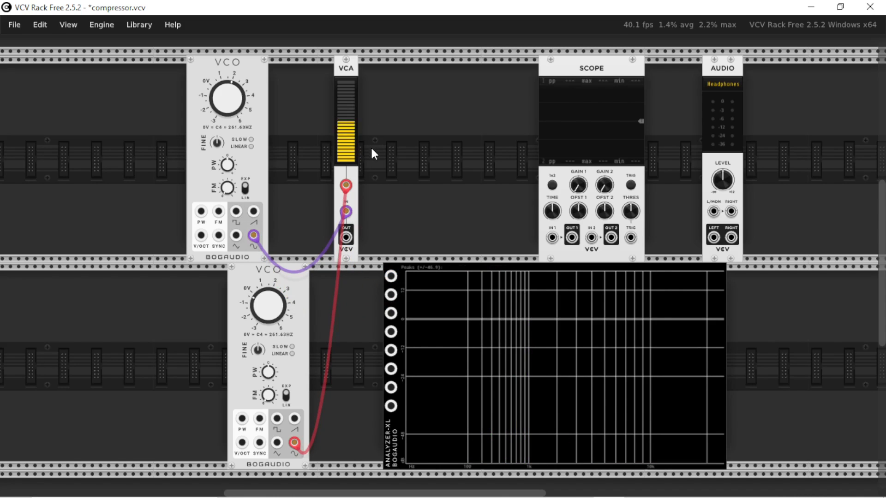
# Disconnect the lower VCO from the VCA's CV input and lower the VCA level to its minimum.
pyautogui.moveTo(343, 140)
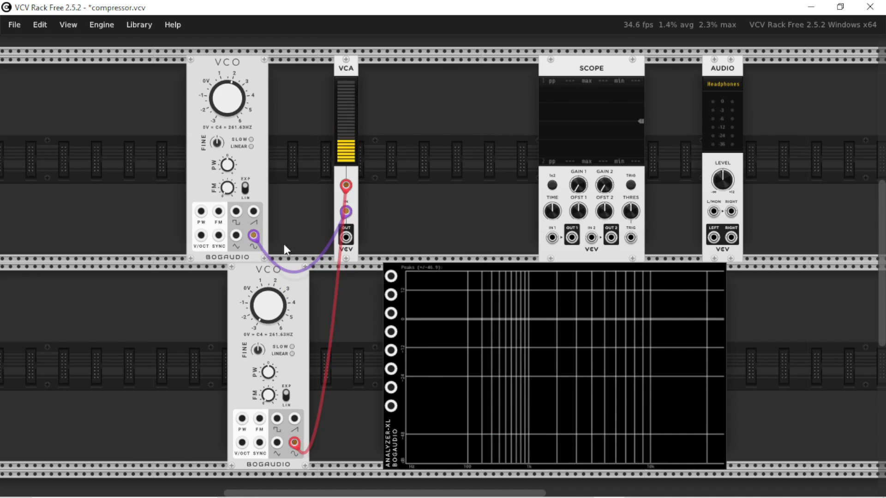
pyautogui.moveTo(346, 185); pyautogui.dragTo(362, 306)
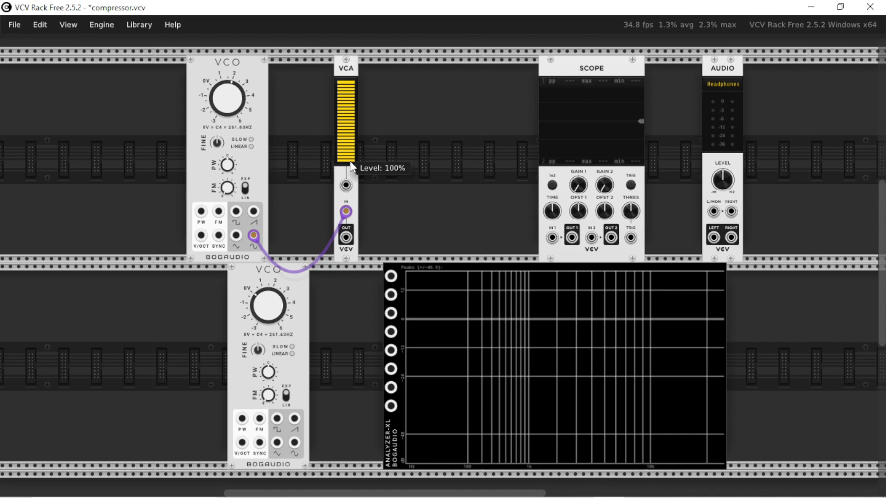
pyautogui.moveTo(348, 161); pyautogui.dragTo(348, 249)
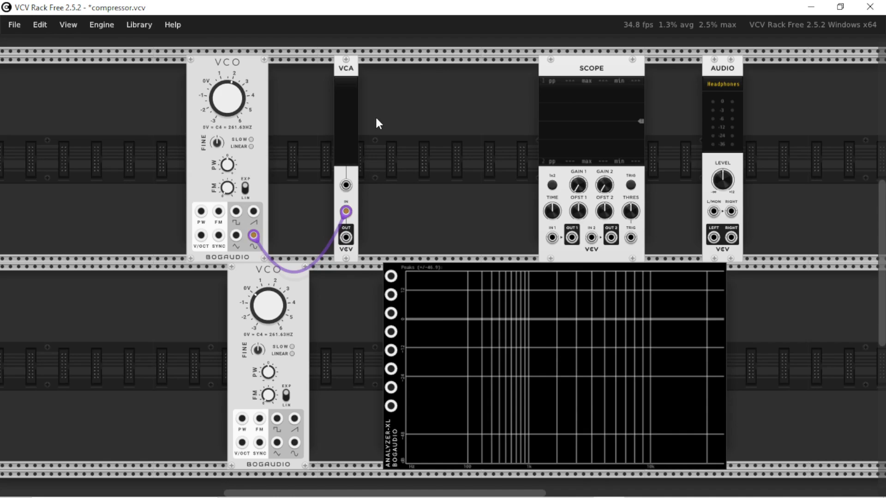
# Move the upper VCO away from the VCA and patch the lower VCO's sine output to the Scope's IN 1, adjusting the time scale.
pyautogui.moveTo(353, 150)
pyautogui.moveTo(254, 71); pyautogui.dragTo(197, 70)
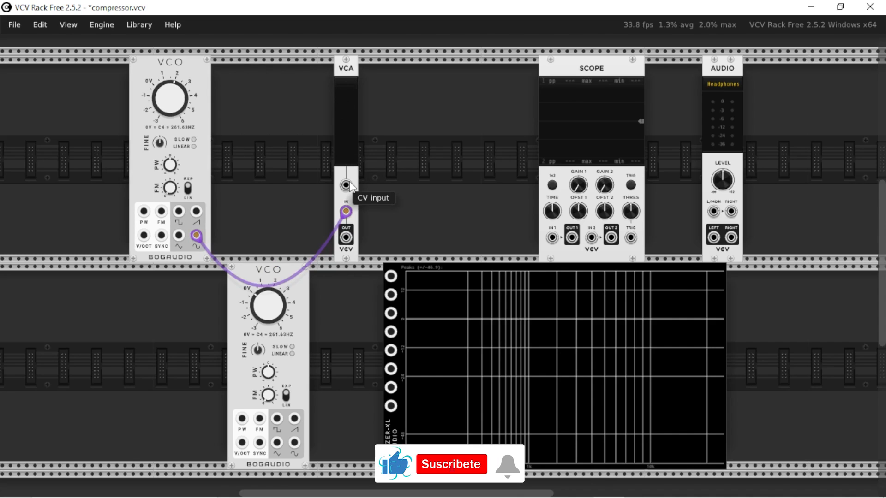
pyautogui.moveTo(346, 185); pyautogui.dragTo(552, 237)
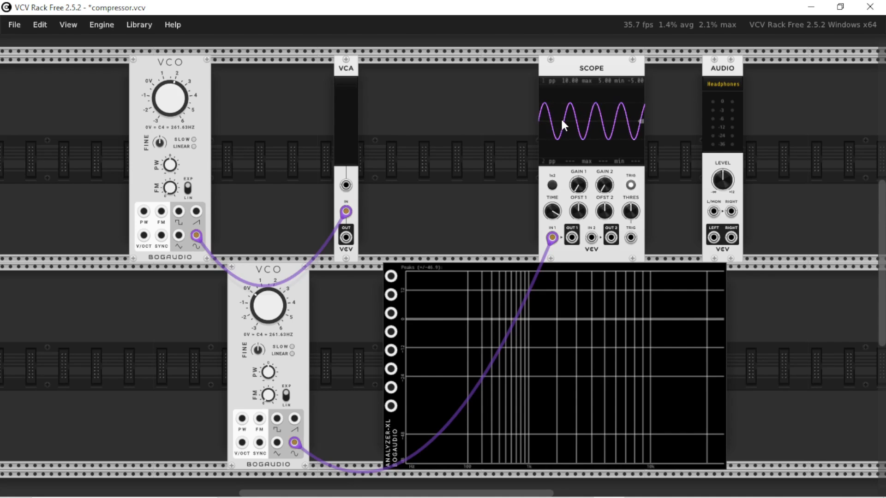
# Search the module library for "full" and add the Rectifier module between the VCA and the Scope.
pyautogui.rightClick(451, 165)
pyautogui.write('fu')
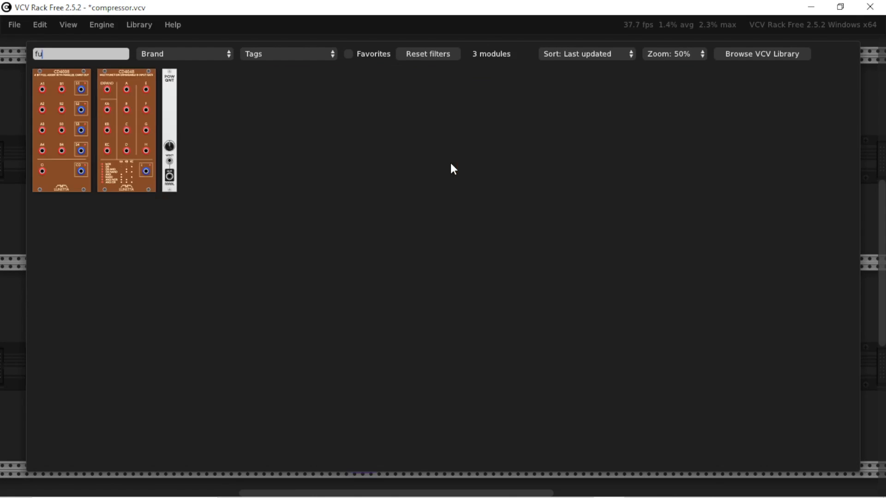
pyautogui.write('ll')
pyautogui.click(409, 158)
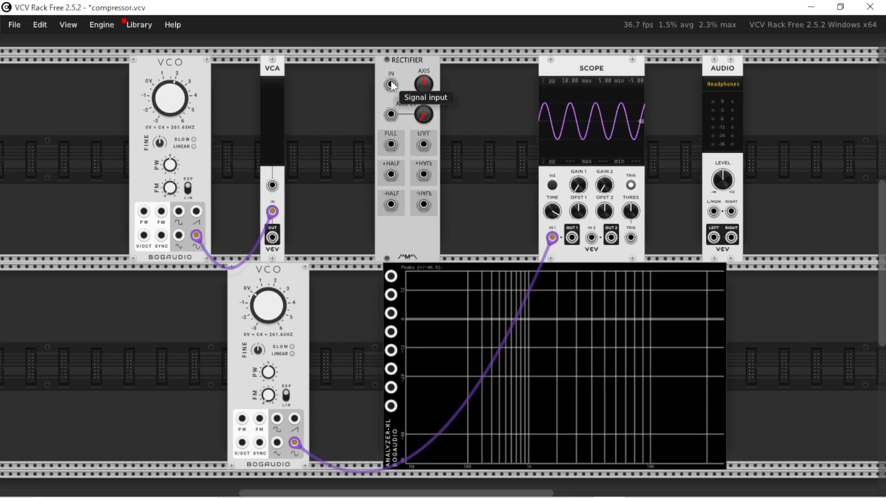
# Reroute the lower VCO's sine output from Scope IN 1 to the Rectifier input, and patch +HALF to Scope IN 2 and Analyzer-XL signal A.
pyautogui.moveTo(391, 85); pyautogui.dragTo(294, 443)
pyautogui.moveTo(391, 174); pyautogui.dragTo(591, 238)
pyautogui.moveTo(552, 238); pyautogui.dragTo(514, 242)
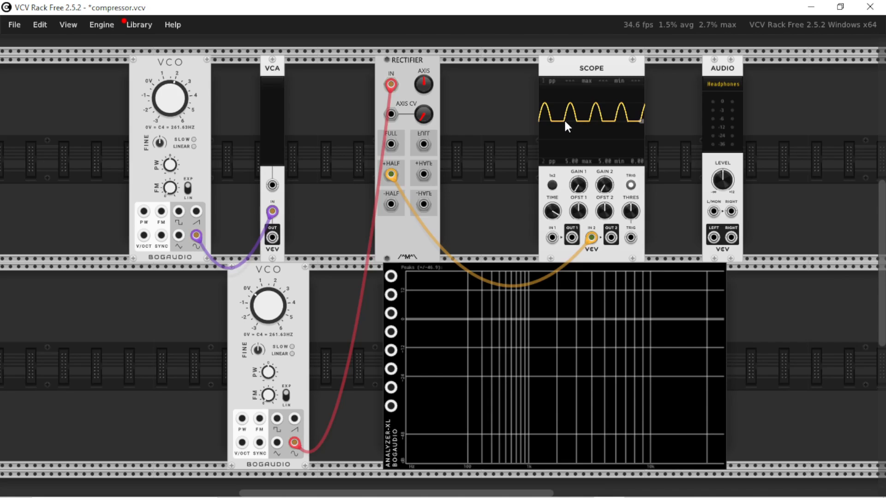
pyautogui.scroll(-1, 397, 242)
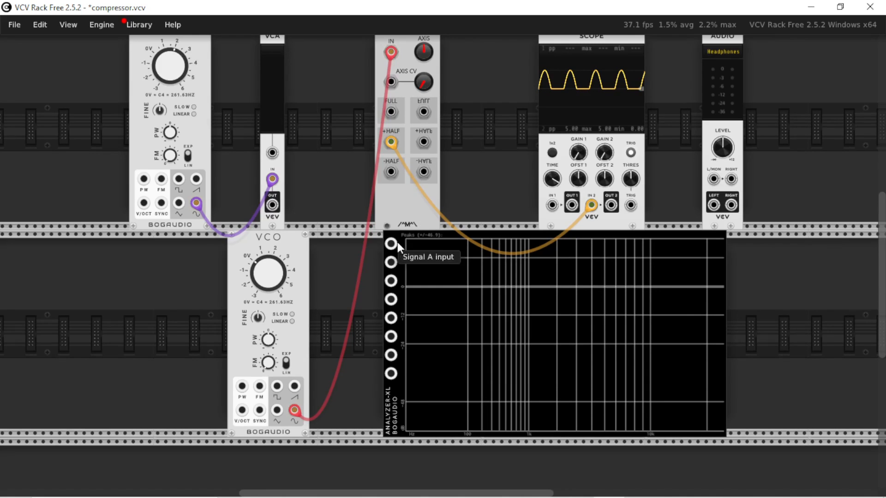
pyautogui.moveTo(391, 244); pyautogui.dragTo(391, 142)
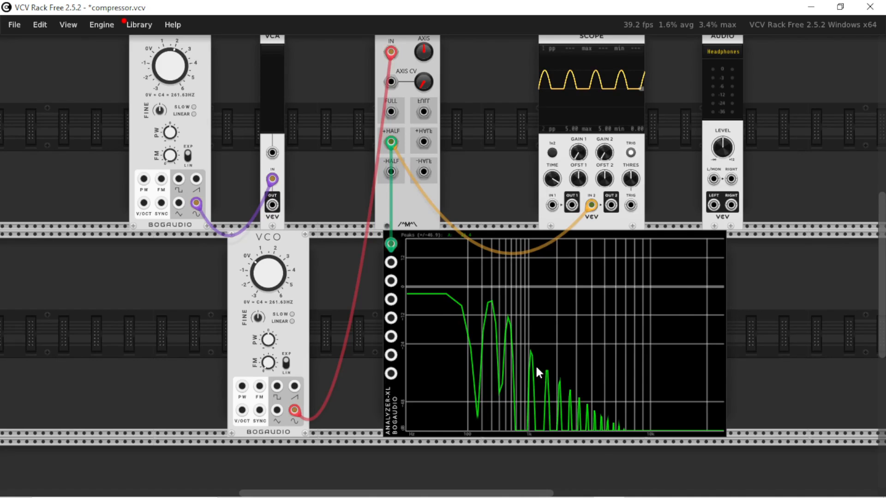
# Patch the Rectifier's +HALF output to the Audio module's left input, audition it with the lower VCO at 261.63 Hz, and unplug it.
pyautogui.scroll(1, 538, 369)
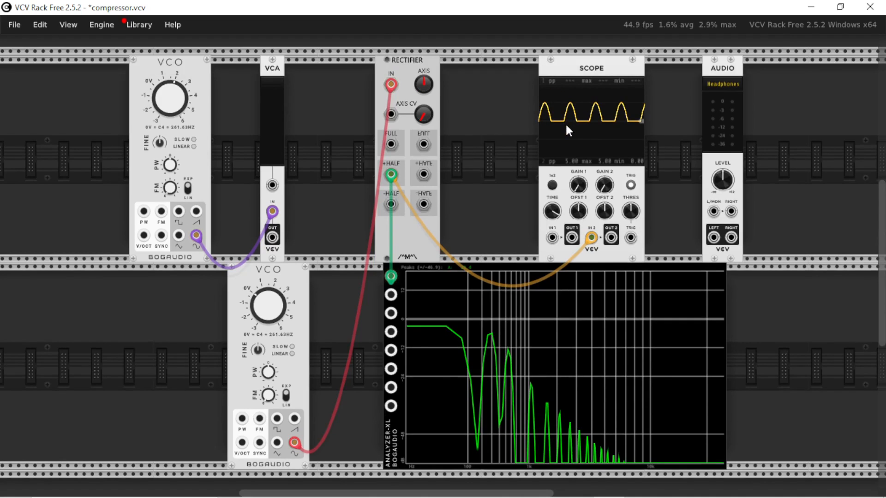
pyautogui.moveTo(714, 212); pyautogui.dragTo(390, 175)
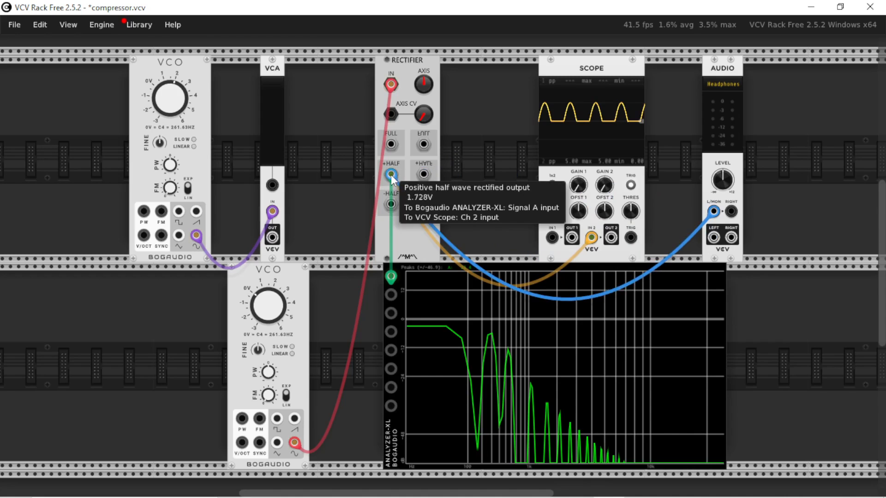
pyautogui.moveTo(272, 295)
pyautogui.mouseDown()
pyautogui.moveTo(271, 269)
pyautogui.moveTo(271, 281)
pyautogui.mouseUp()
pyautogui.doubleClick(271, 300)
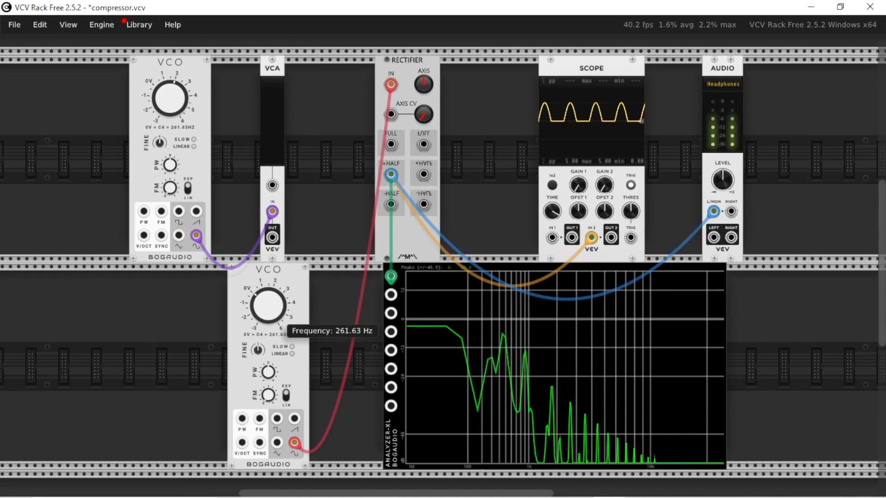
pyautogui.moveTo(714, 212); pyautogui.dragTo(637, 210)
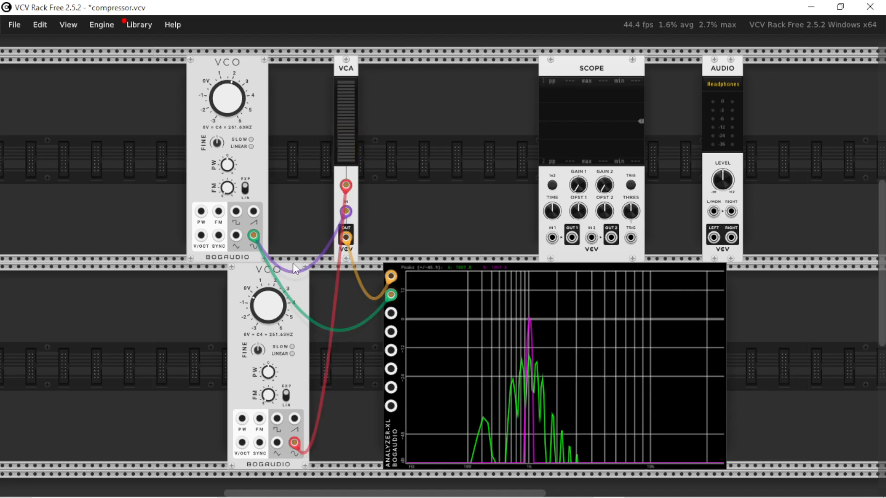
# Move both VCOs away from the VCA and replace the lower VCO with an LFO between the upper VCO and the VCA.
pyautogui.moveTo(261, 168); pyautogui.dragTo(138, 169)
pyautogui.moveTo(276, 272); pyautogui.dragTo(137, 272)
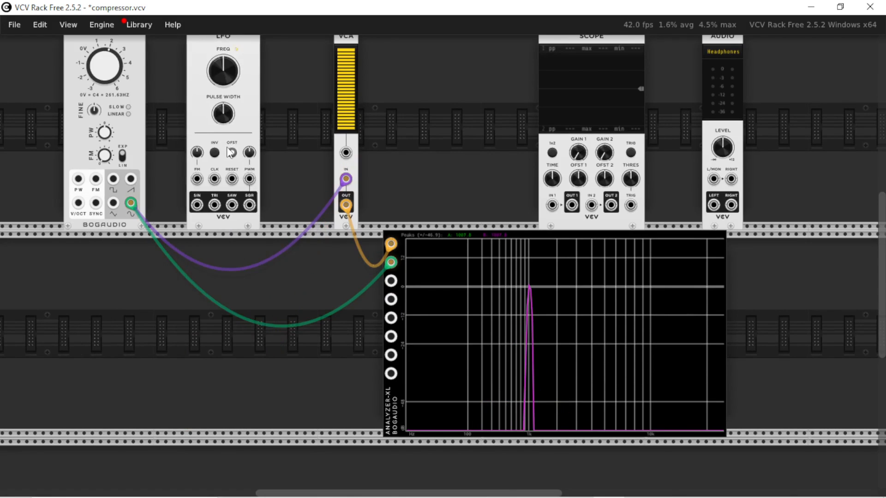
pyautogui.scroll(3, 249, 226)
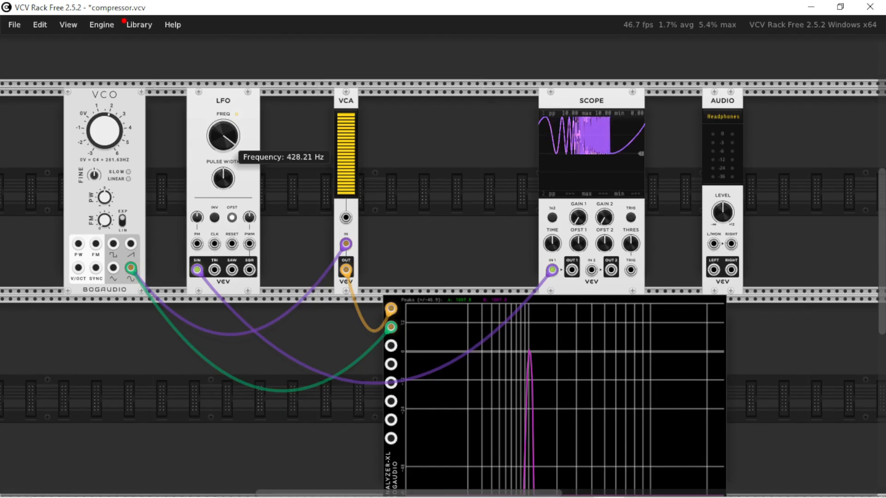
# Adjust the LFO's frequency and move its sine output cable from Scope IN 1 to the VCA's CV input.
pyautogui.moveTo(230, 150); pyautogui.dragTo(231, 170)
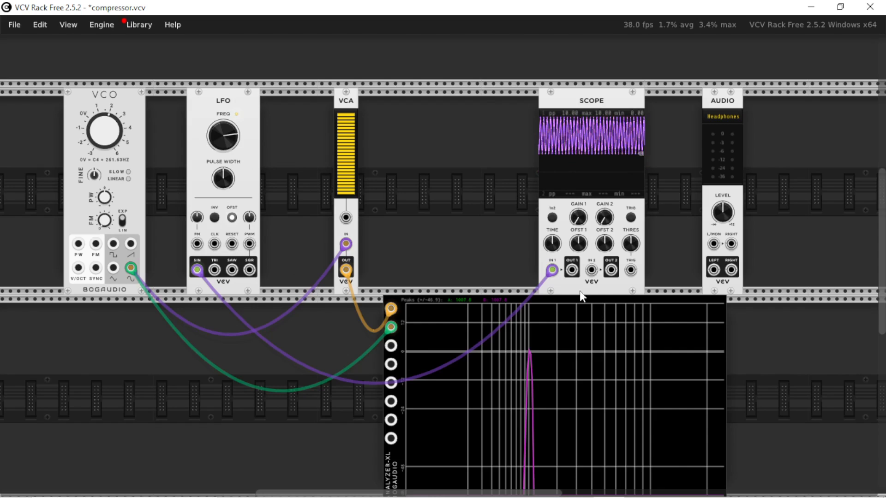
pyautogui.moveTo(552, 270)
pyautogui.mouseDown()
pyautogui.moveTo(467, 273)
pyautogui.moveTo(345, 217)
pyautogui.mouseUp()
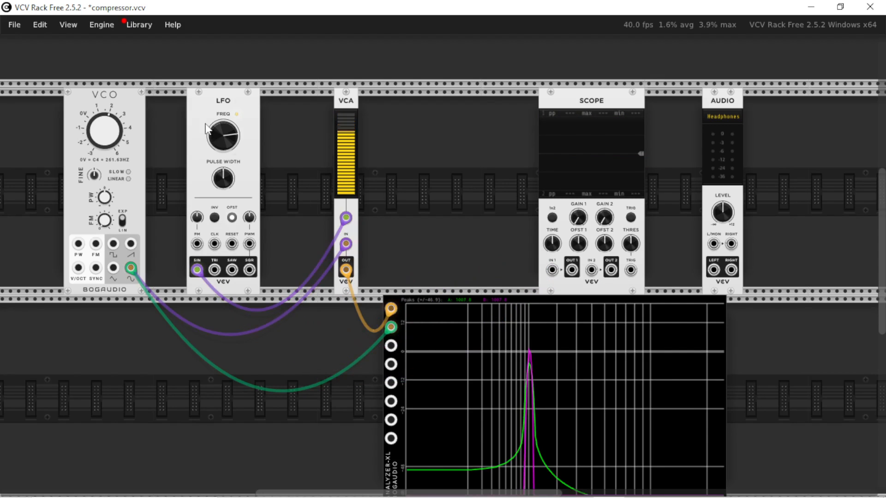
pyautogui.moveTo(352, 120); pyautogui.dragTo(354, 202)
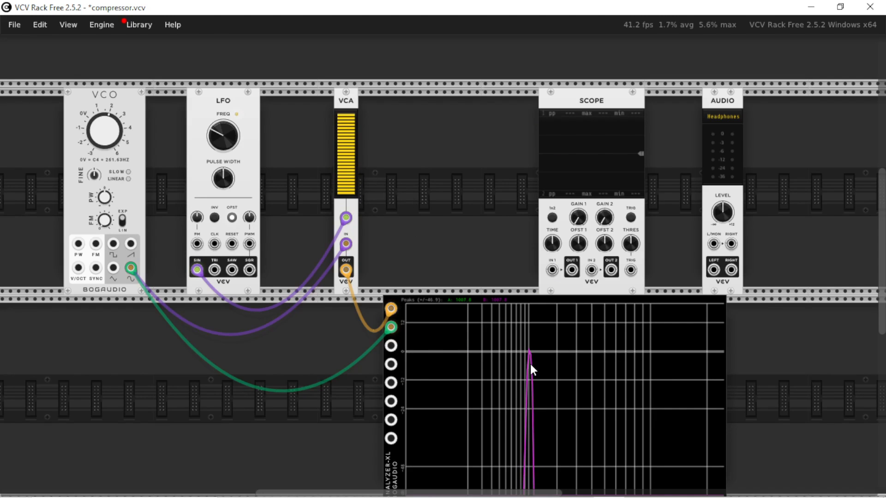
# Unplug the VCO from Analyzer-XL signal B and raise the LFO's frequency to 352.19 Hz.
pyautogui.moveTo(390, 327); pyautogui.dragTo(279, 356)
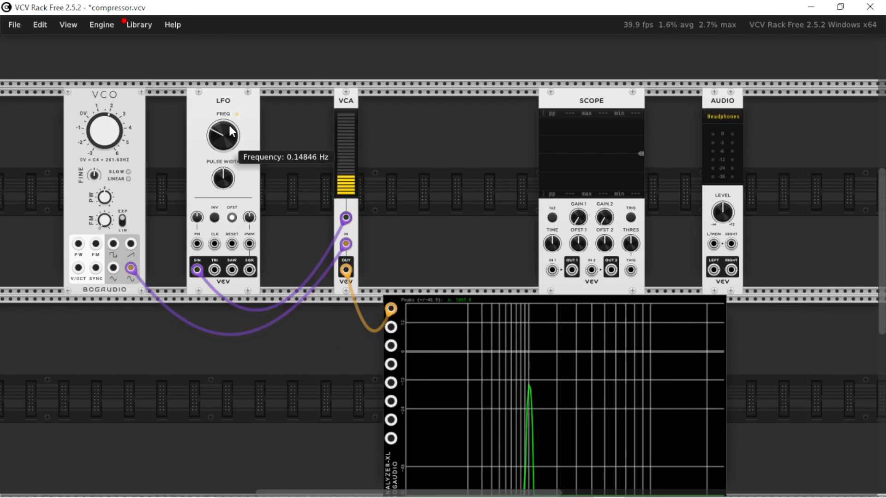
pyautogui.moveTo(222, 136); pyautogui.dragTo(223, 83)
pyautogui.scroll(-1, 355, 379)
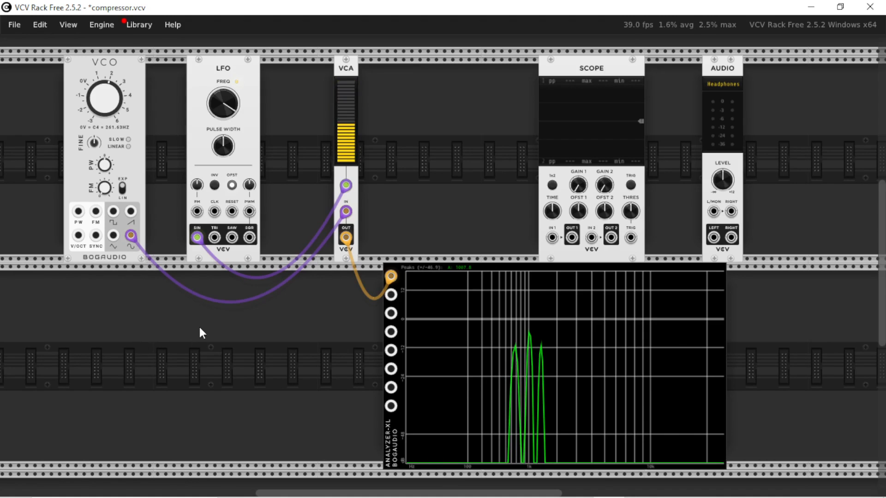
# Search the module library for "midi" and add the MIDI-CV module in the row below the VCO.
pyautogui.scroll(3, 207, 373)
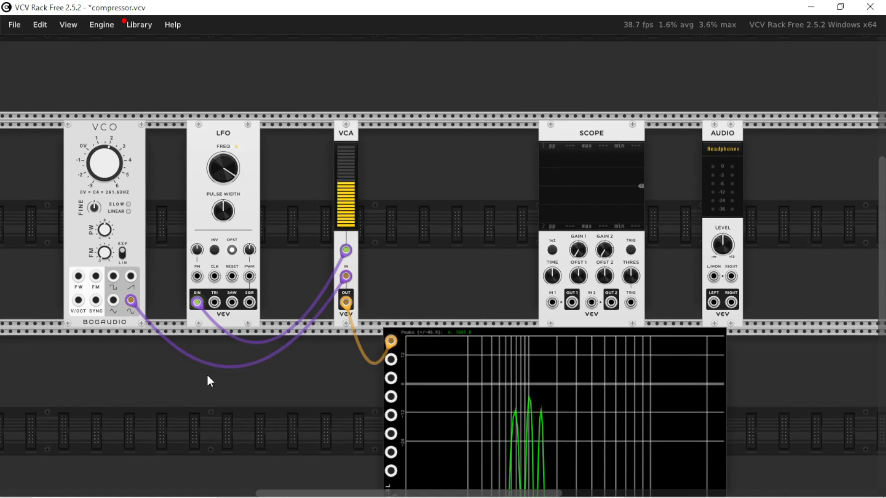
pyautogui.scroll(-3, 206, 373)
pyautogui.rightClick(240, 340)
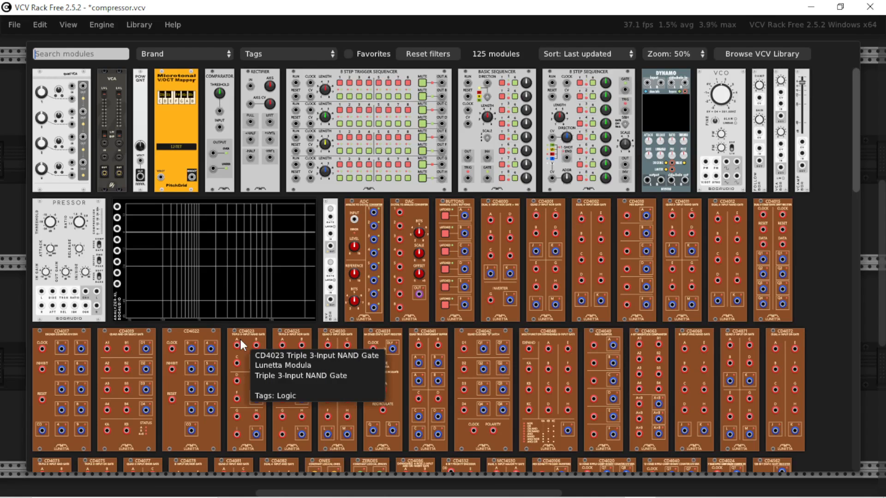
pyautogui.write('midi')
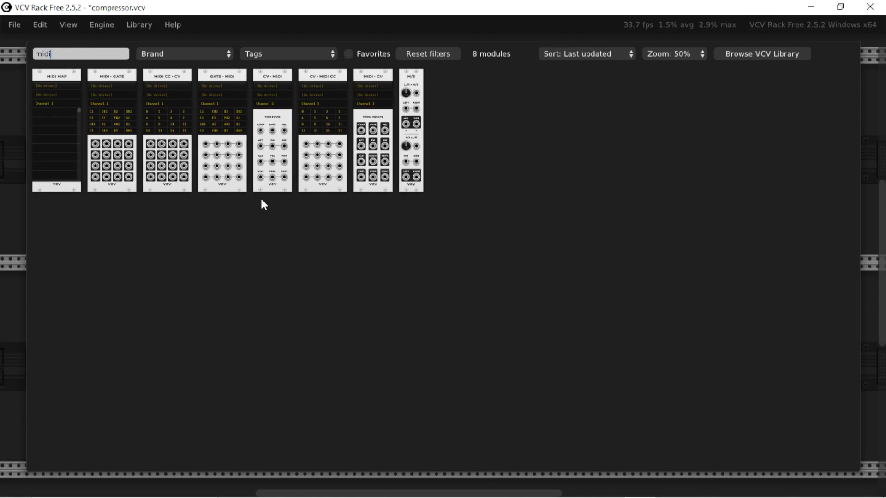
pyautogui.click(376, 121)
pyautogui.moveTo(237, 317); pyautogui.dragTo(122, 293)
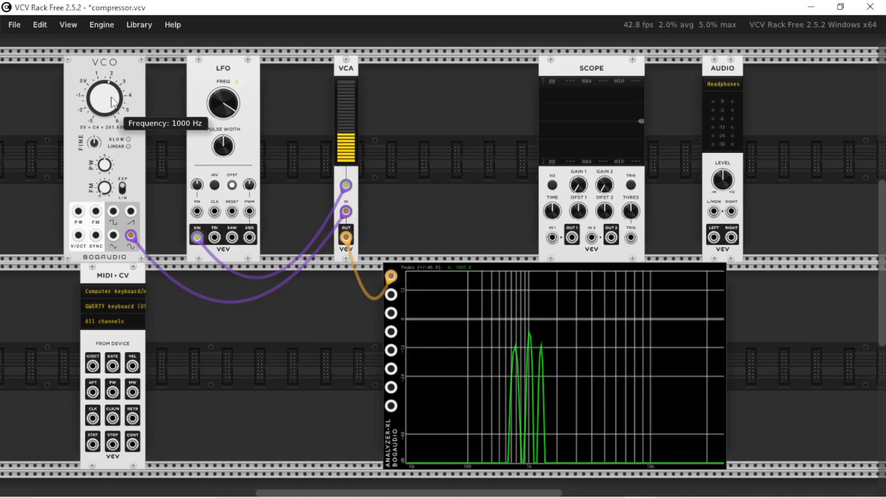
# Lower the LFO's frequency to bring the sidebands closer to the carrier.
pyautogui.rightClick(218, 106)
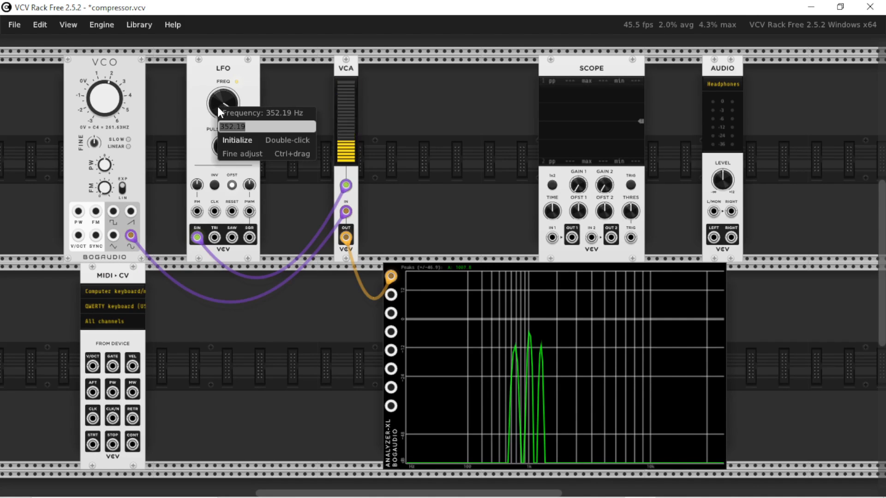
pyautogui.click(281, 339)
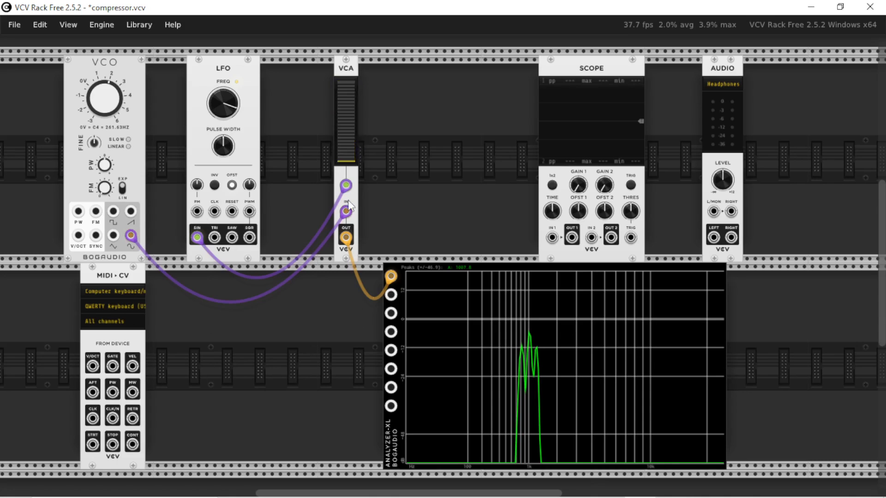
# Search the module library for "vca" and add a second VCV VCA between the first VCA and the Scope.
pyautogui.rightClick(464, 173)
pyautogui.write('vca')
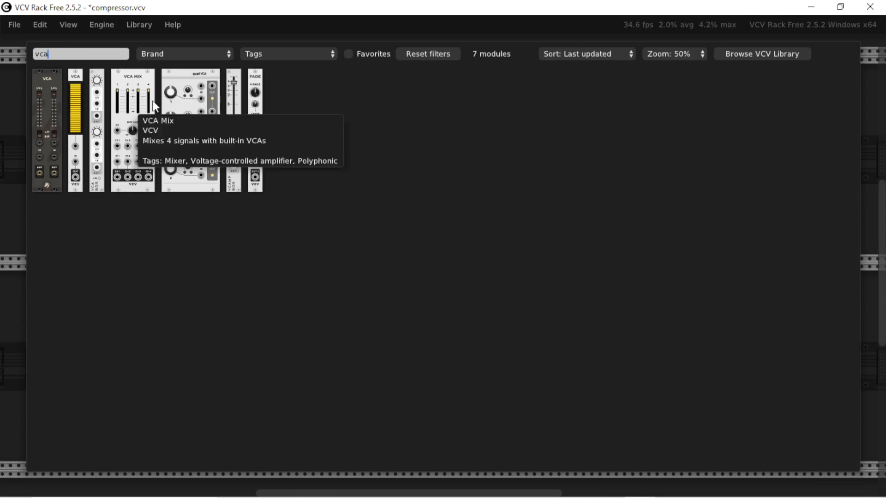
pyautogui.click(82, 77)
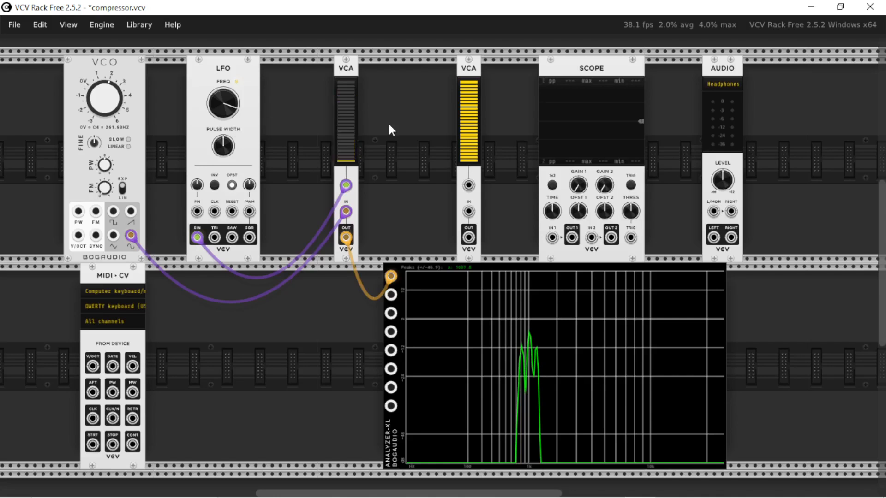
# Search the library for "adsr", add the ADSR EG module beside the second VCA, and shorten its attack.
pyautogui.rightClick(502, 106)
pyautogui.write('adsr')
pyautogui.click(54, 125)
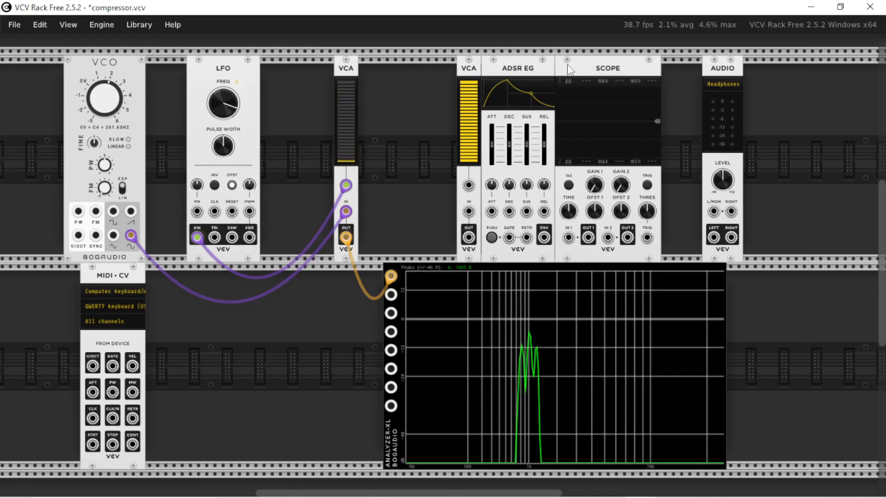
pyautogui.moveTo(569, 69); pyautogui.dragTo(585, 70)
pyautogui.moveTo(492, 144); pyautogui.dragTo(492, 154)
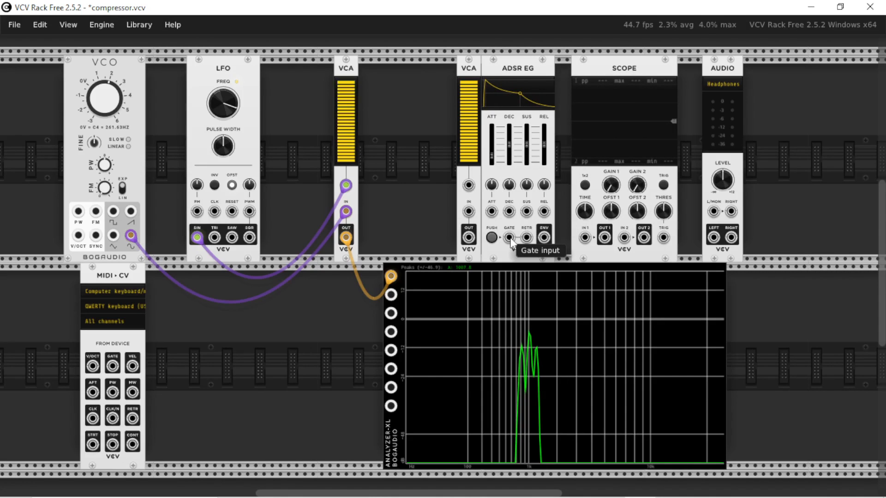
# Patch MIDI-CV's V/OCT to the VCO and GATE to the ADSR EG, and feed the VCO's sine output into the second VCA's IN.
pyautogui.moveTo(510, 238); pyautogui.dragTo(79, 234)
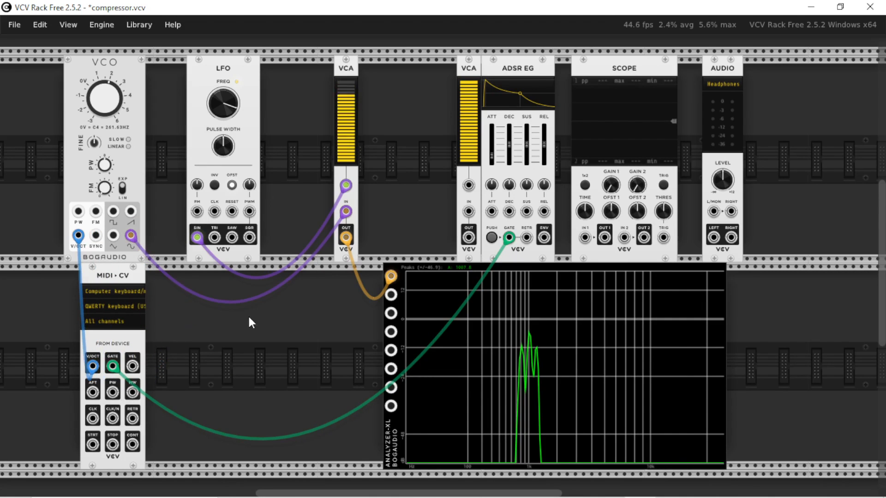
pyautogui.moveTo(468, 211); pyautogui.dragTo(132, 235)
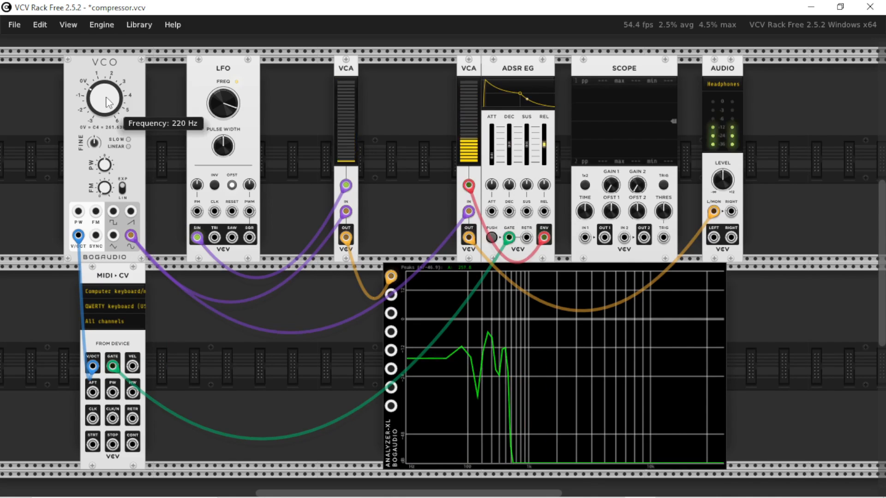
# Patch ADSR ENV to the second VCA's CV and that VCA's output to Audio L/MON, and play test notes with the VCO at 220 Hz.
pyautogui.press('v')
pyautogui.press('b')
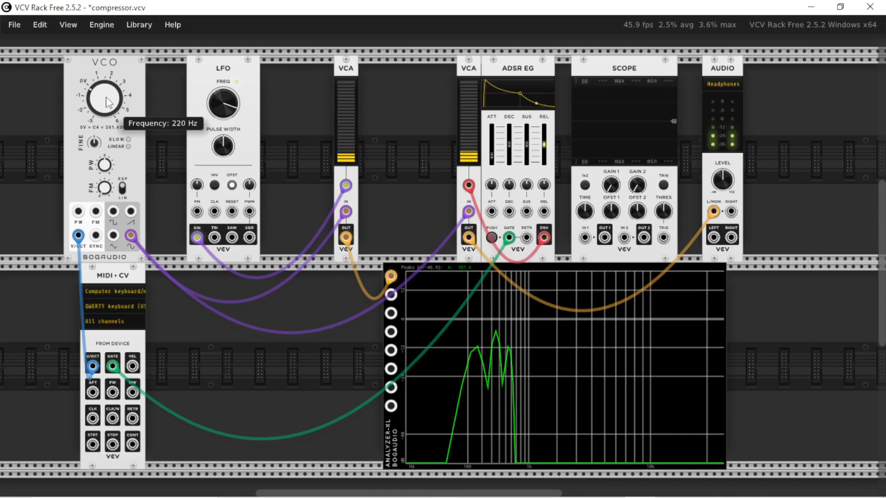
pyautogui.press('h')
pyautogui.press('j')
pyautogui.press('c')
pyautogui.press('v')
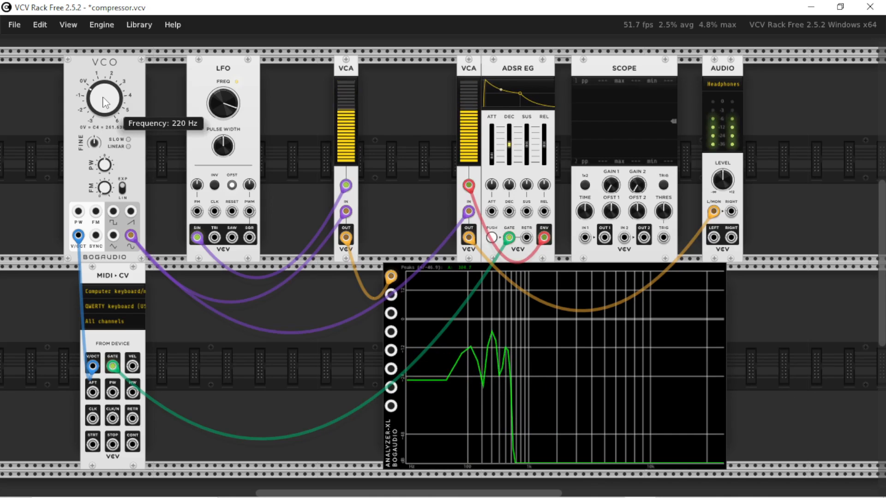
pyautogui.press('b')
pyautogui.press(',')
pyautogui.press('.')
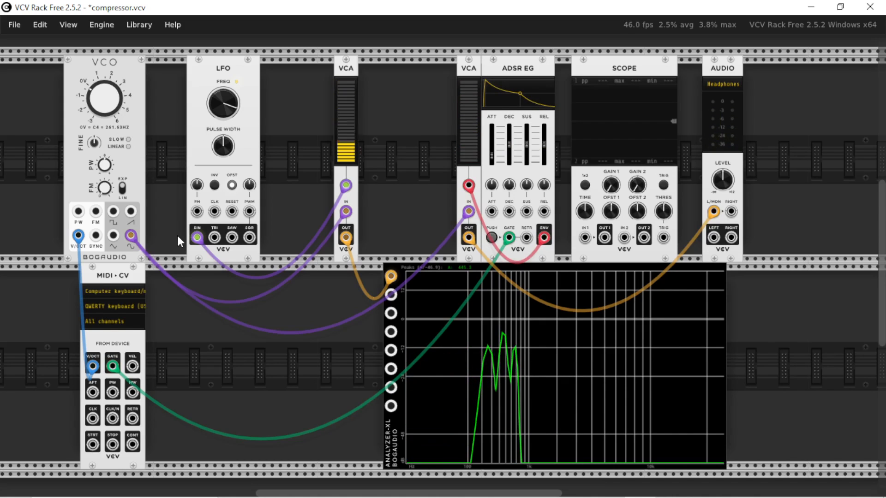
pyautogui.press('d')
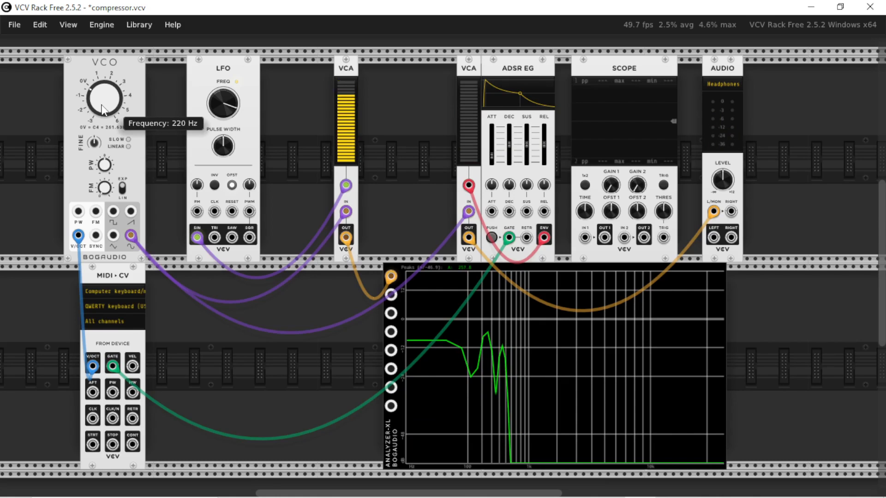
pyautogui.press('z')
pyautogui.press('x')
pyautogui.press('c')
pyautogui.press('v')
pyautogui.press('b')
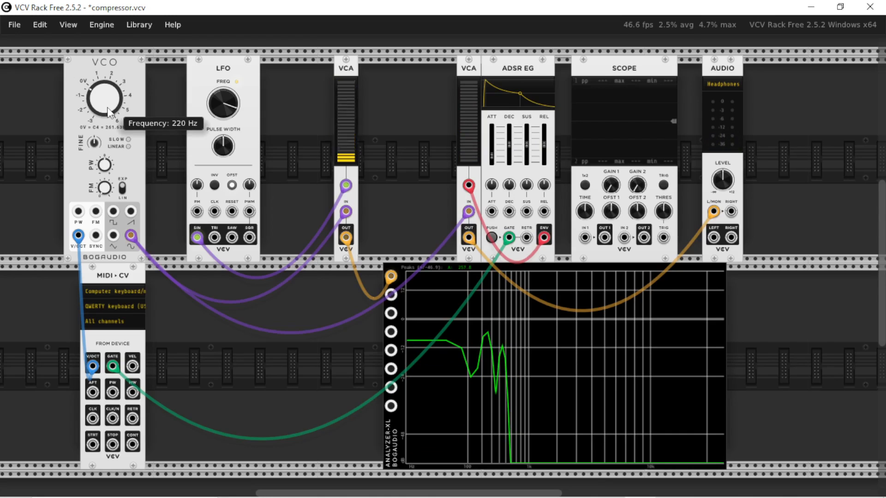
# Reset the VCO's frequency to its default 261.63 Hz and play an ascending run of notes.
pyautogui.doubleClick(108, 112)
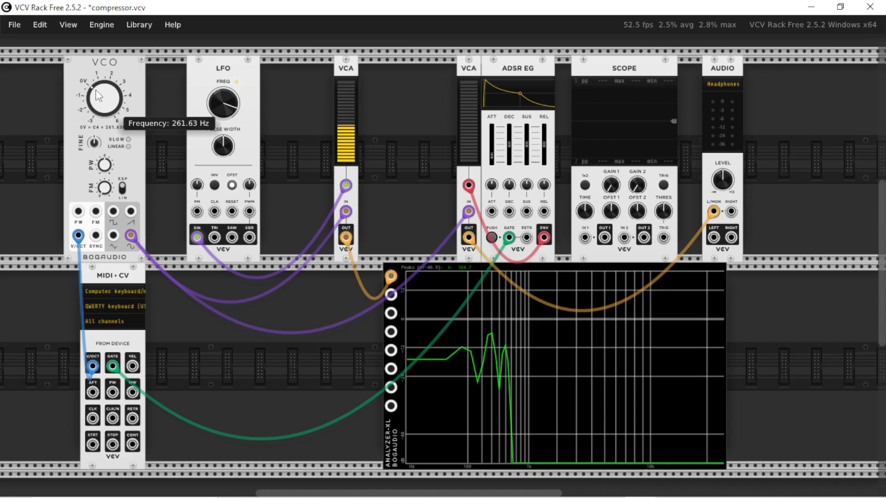
pyautogui.press('z')
pyautogui.press('x')
pyautogui.press('c')
pyautogui.press('v')
pyautogui.press('b')
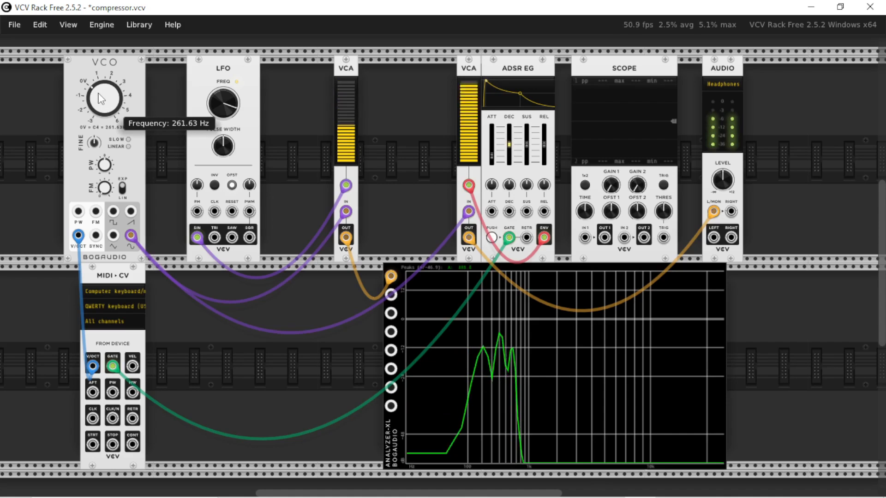
pyautogui.press('n')
pyautogui.press('m')
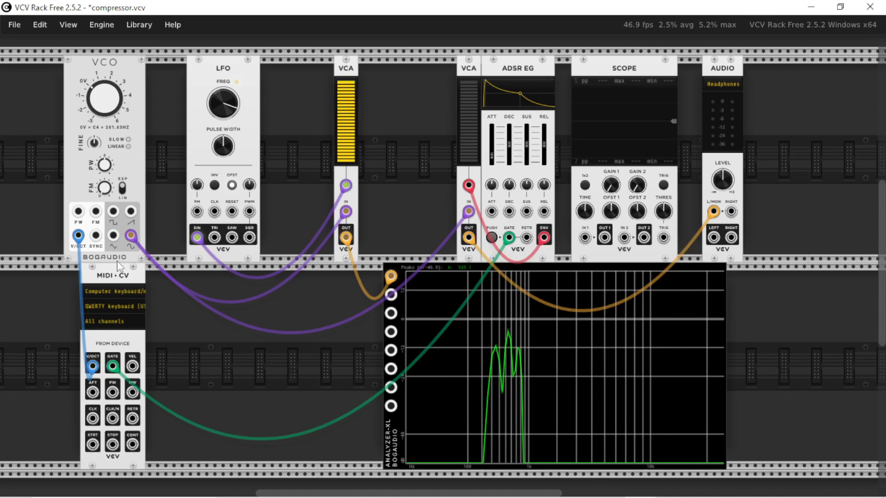
# Replace the VCO's sine at the second VCA's IN with the first VCA's modulated output, and play test notes.
pyautogui.moveTo(131, 235); pyautogui.dragTo(346, 237)
pyautogui.press('z')
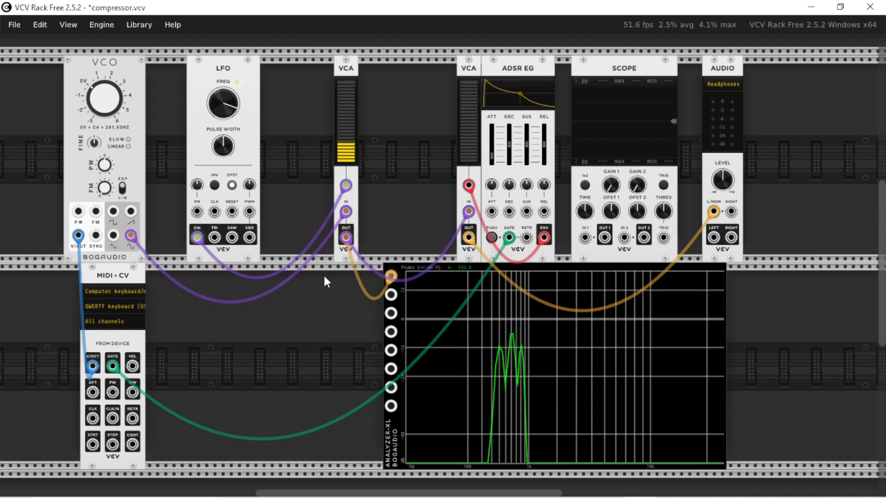
pyautogui.press('z')
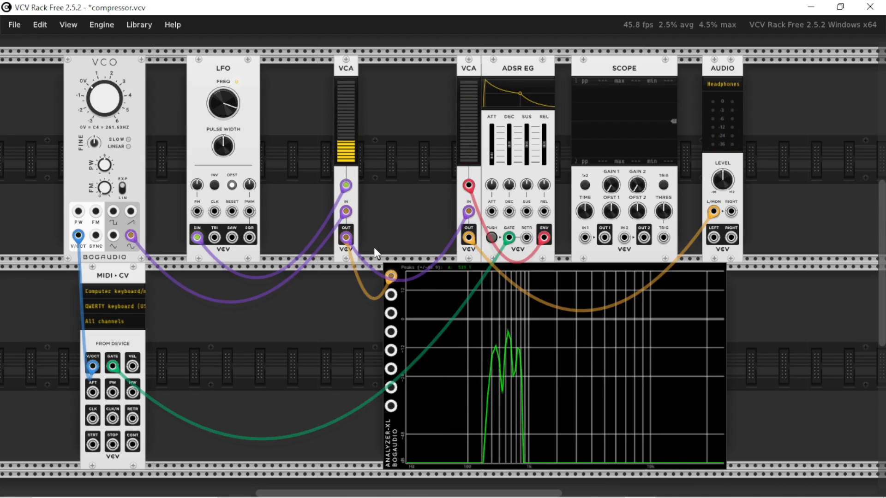
pyautogui.press('z')
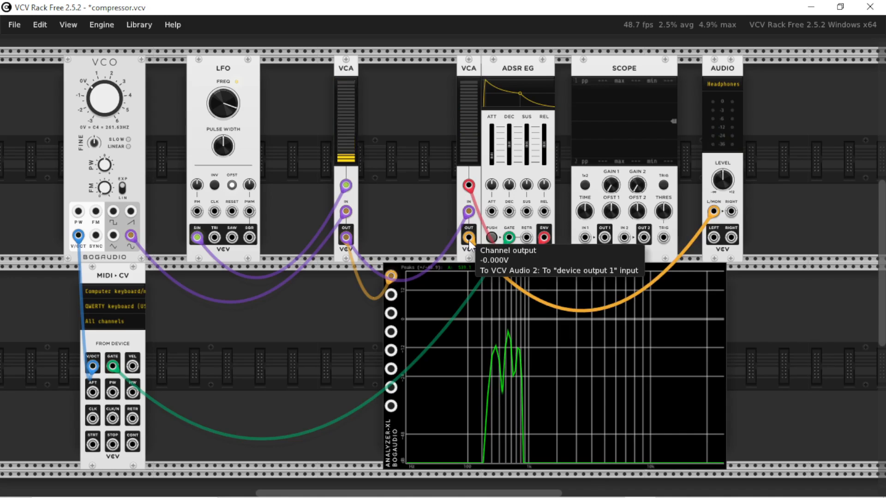
pyautogui.press('z')
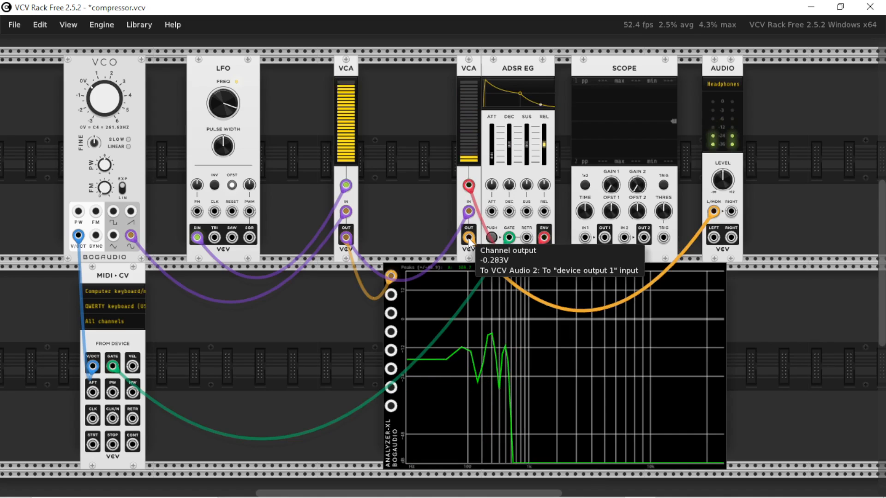
# Play an ascending run of notes through the modulated carrier and listen to how the timbre changes with pitch.
pyautogui.press('x')
pyautogui.press('c')
pyautogui.press('v')
pyautogui.press('b')
pyautogui.press('n')
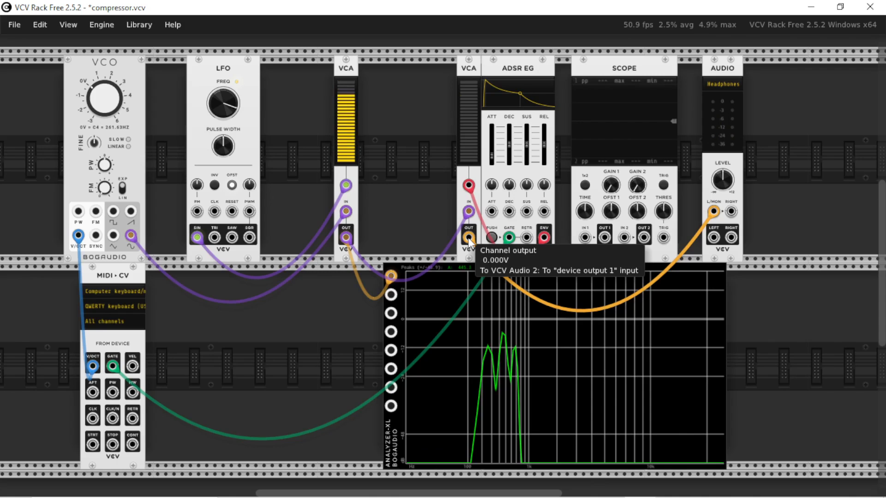
# Patch the VCO's sine output to the second VCA's IN and play an ascending run of notes for comparison.
pyautogui.moveTo(468, 239); pyautogui.dragTo(118, 238)
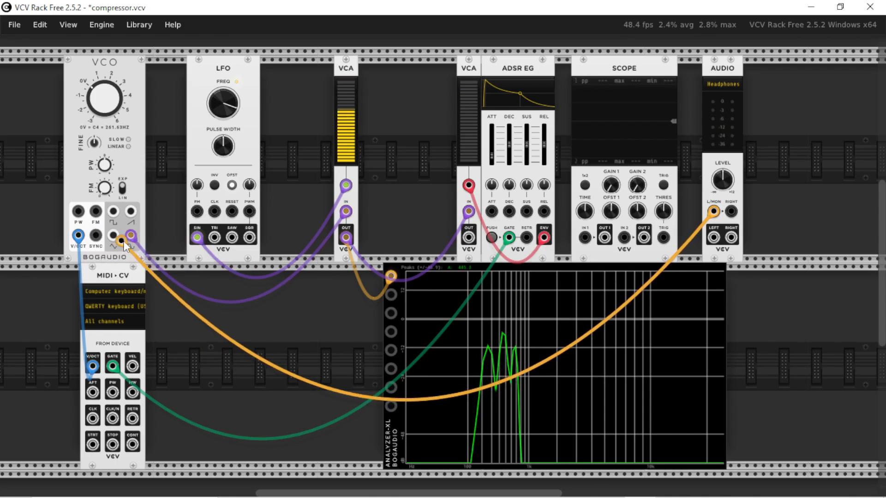
pyautogui.press('x')
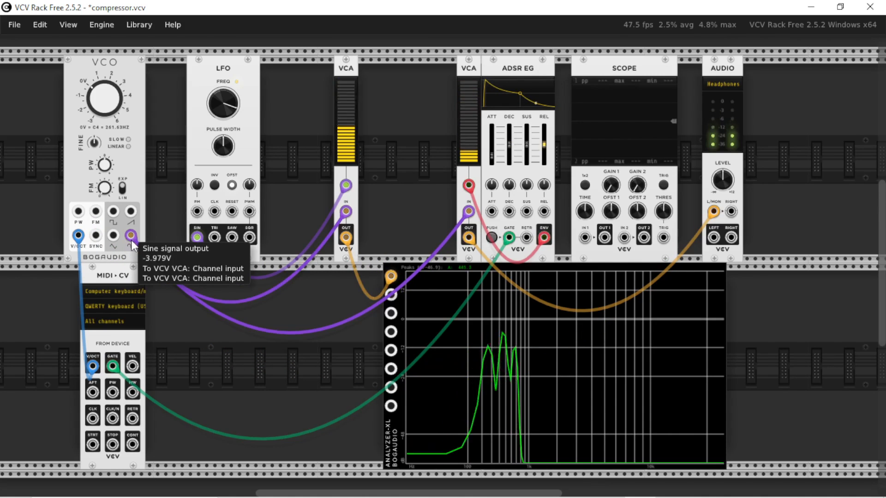
pyautogui.press('z')
pyautogui.press('x')
pyautogui.press('c')
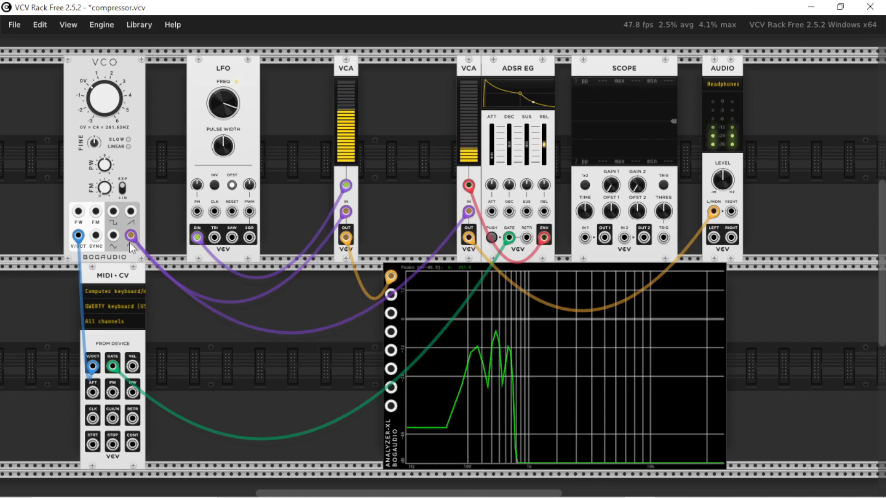
pyautogui.press('v')
pyautogui.press('b')
pyautogui.press('n')
# Play an ascending run with the first VCA's output patched back into the second VCA's IN, and undo that connection.
pyautogui.moveTo(128, 244); pyautogui.dragTo(346, 237)
pyautogui.press('c')
pyautogui.press('v')
pyautogui.press('b')
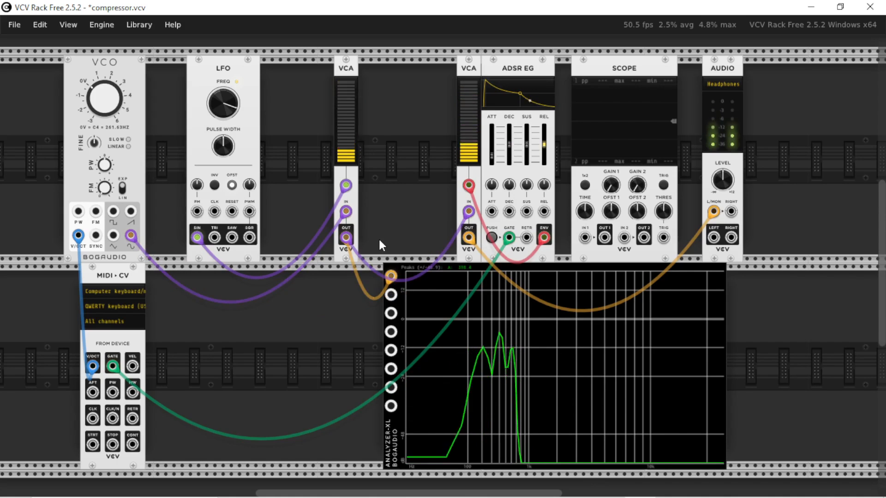
pyautogui.press('n')
pyautogui.press('m')
pyautogui.press(',')
pyautogui.hotkey('ctrl', 'z')
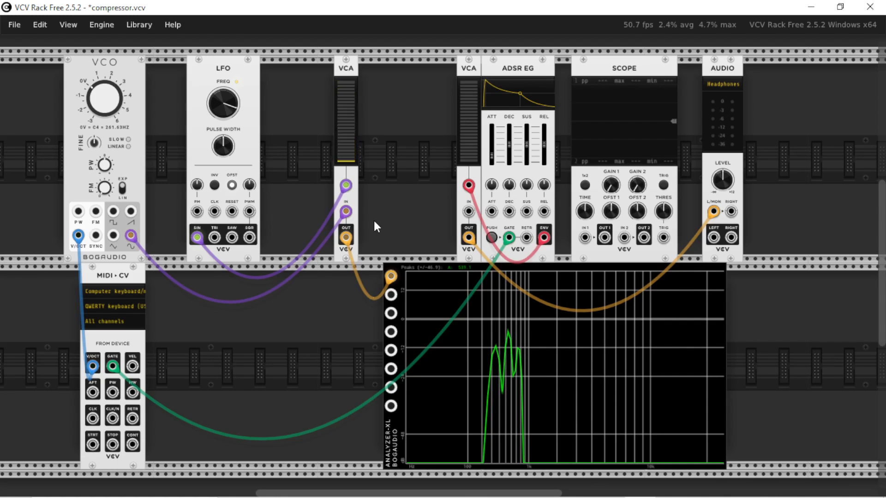
# Set the LFO's frequency to 500 Hz and the VCO's frequency to 1000 Hz.
pyautogui.moveTo(105, 112)
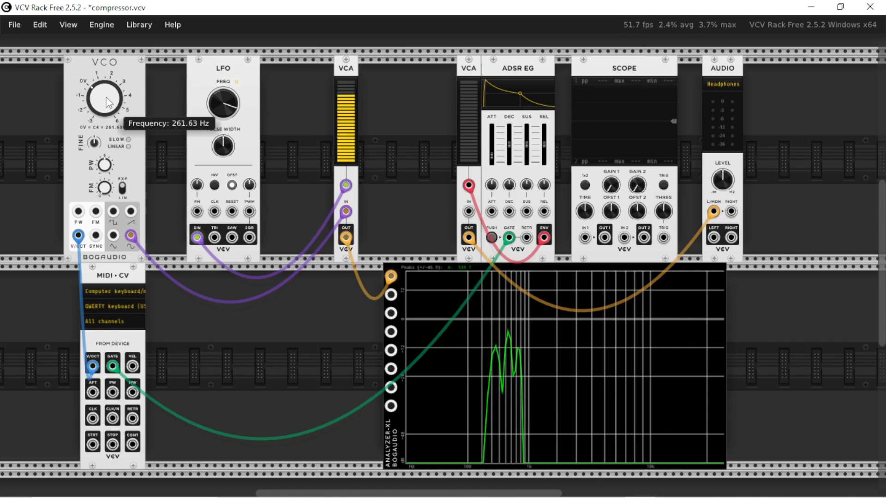
pyautogui.rightClick(217, 105)
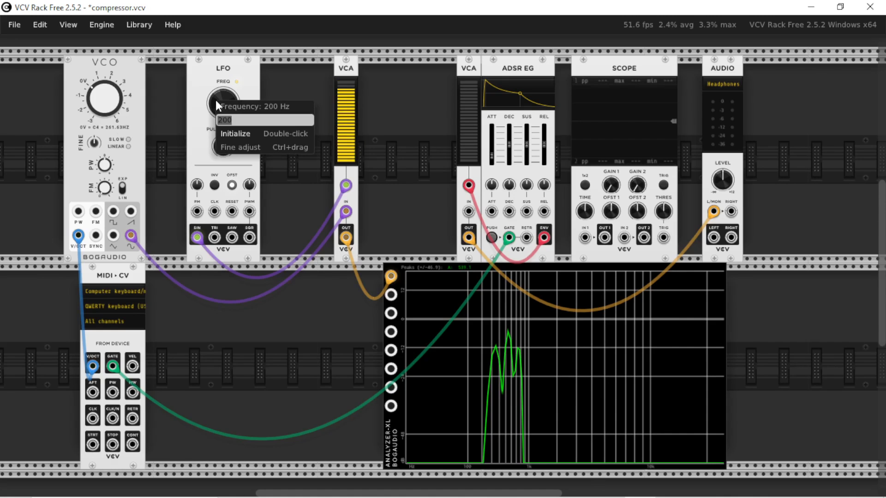
pyautogui.write('500')
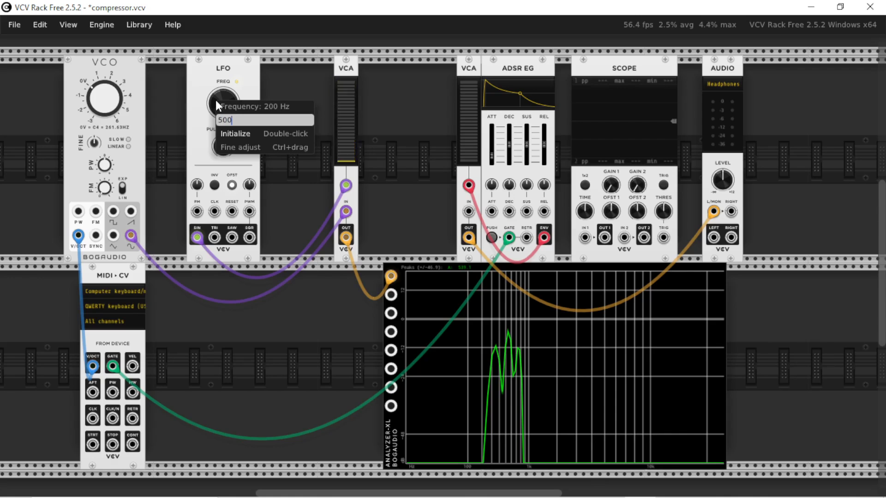
pyautogui.press('Return')
pyautogui.rightClick(98, 92)
pyautogui.write('1.63')
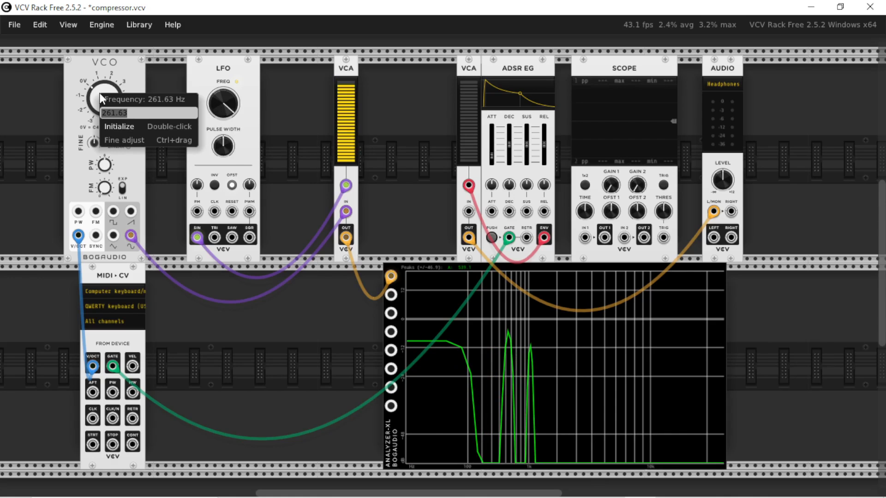
pyautogui.write('000')
pyautogui.press('Return')
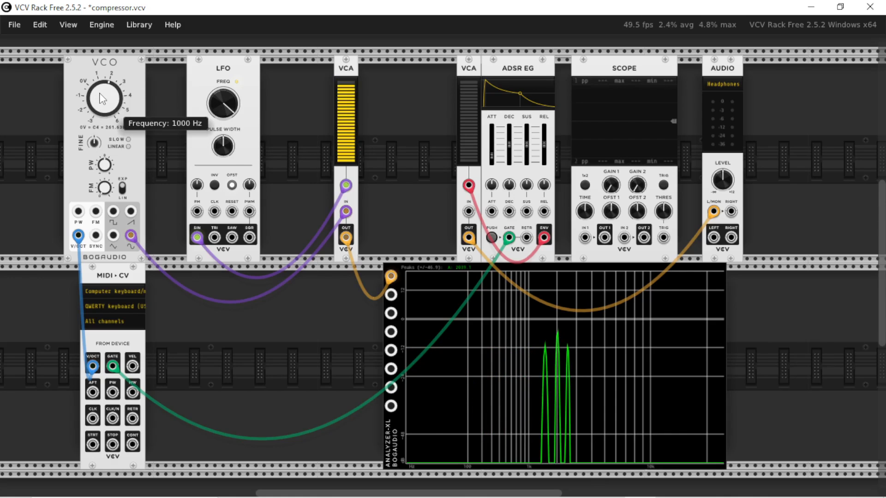
# Patch the first VCA's output to the second VCA's IN and play an ascending run followed by repeated low notes.
pyautogui.press('z')
pyautogui.press('x')
pyautogui.press('c')
pyautogui.press('v')
pyautogui.press('b')
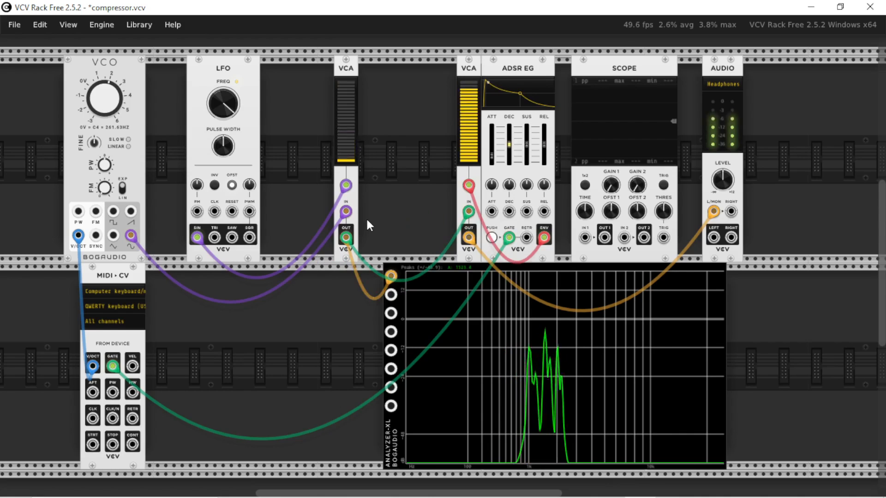
pyautogui.press('n')
pyautogui.press('m')
pyautogui.press('m')
pyautogui.press('z')
pyautogui.press('z')
pyautogui.press('z')
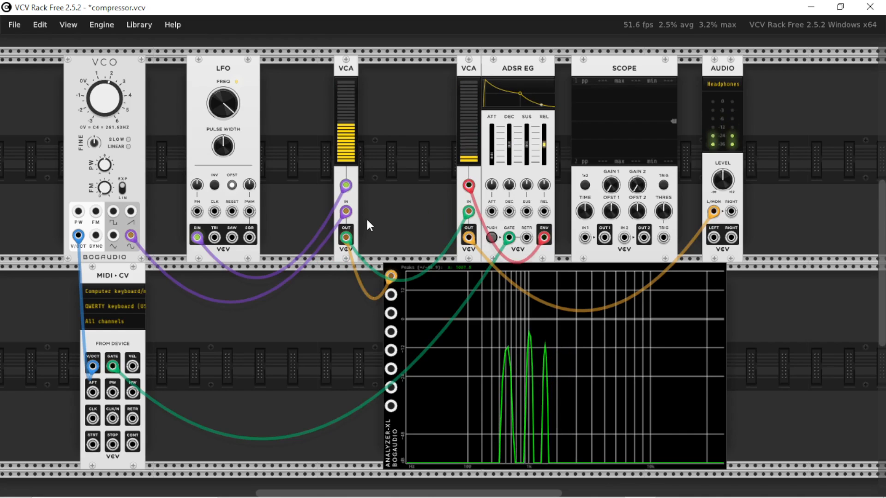
pyautogui.press('z')
pyautogui.press('z')
pyautogui.press('z')
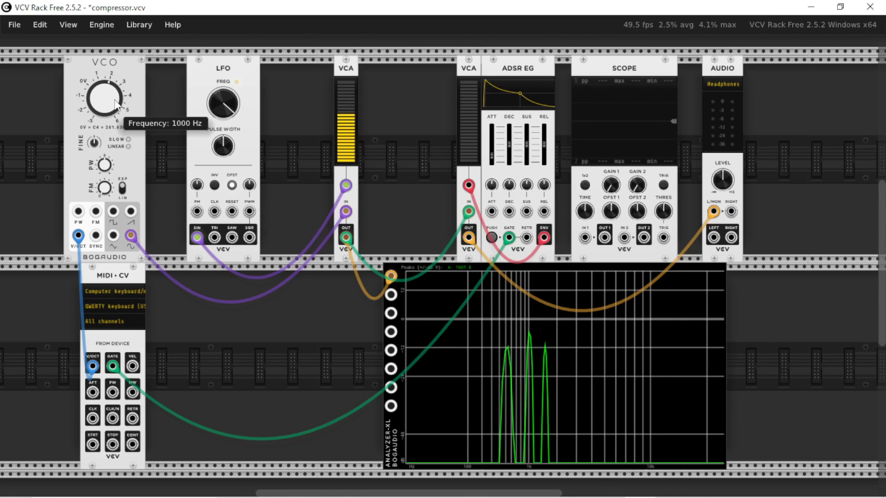
# Play single notes and ascending runs, comparing how the carrier and sideband peaks are spaced in the analyzer.
pyautogui.press('z')
pyautogui.press('x')
pyautogui.press('c')
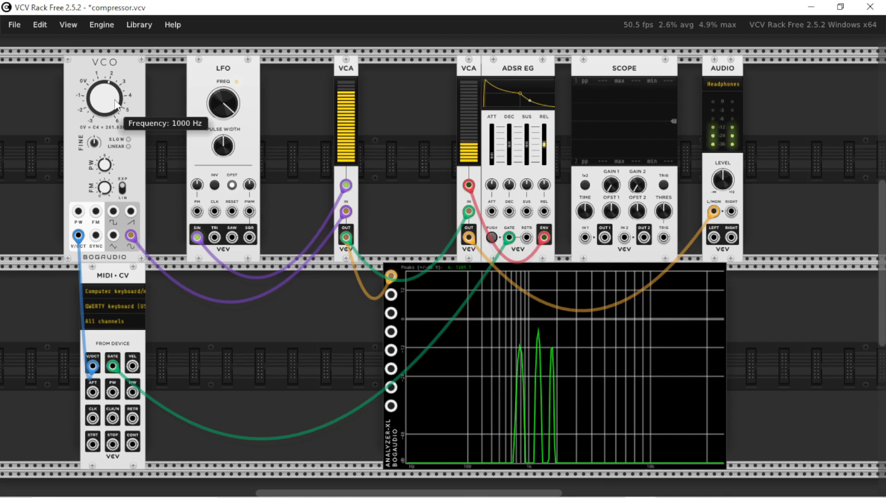
pyautogui.press('z')
pyautogui.press('z')
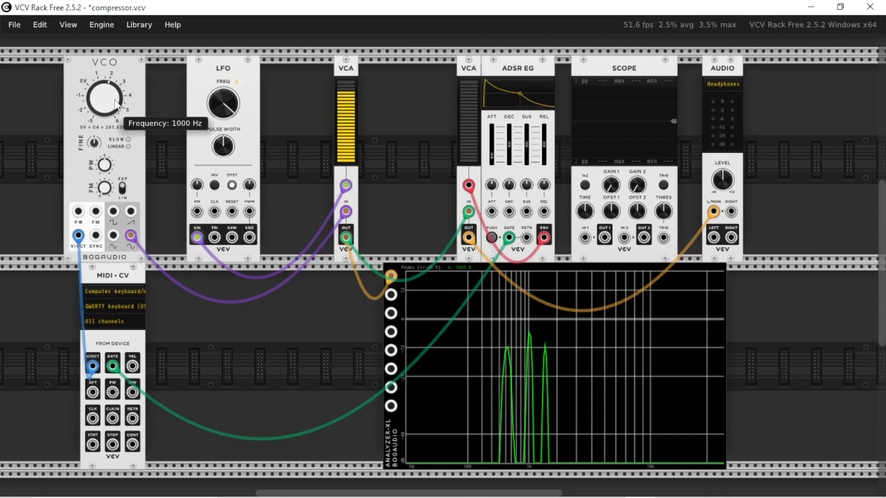
pyautogui.press('z')
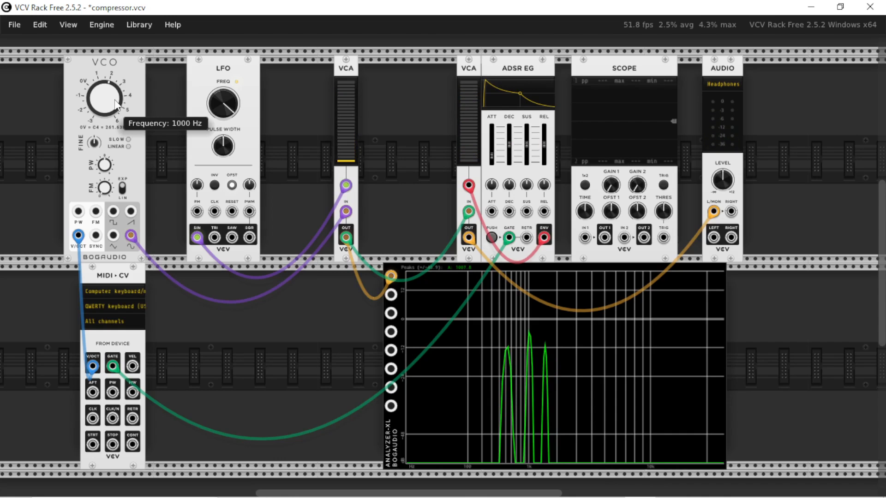
pyautogui.press('x')
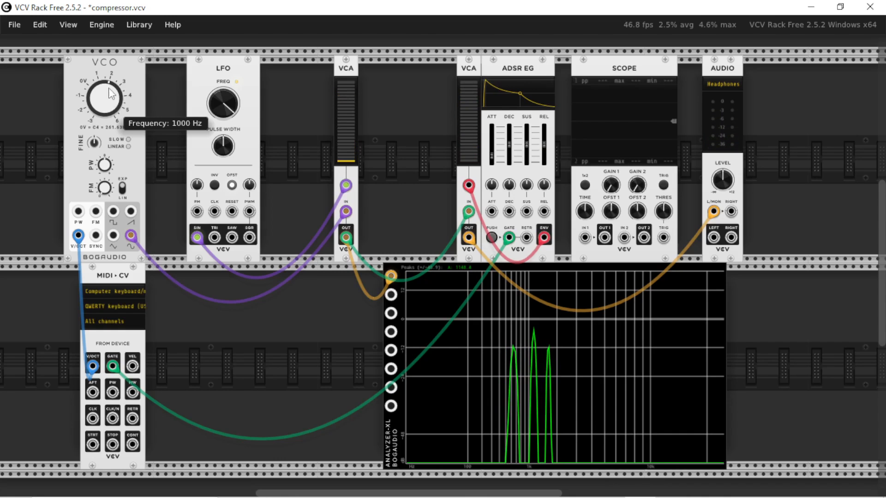
pyautogui.press('c')
pyautogui.press('v')
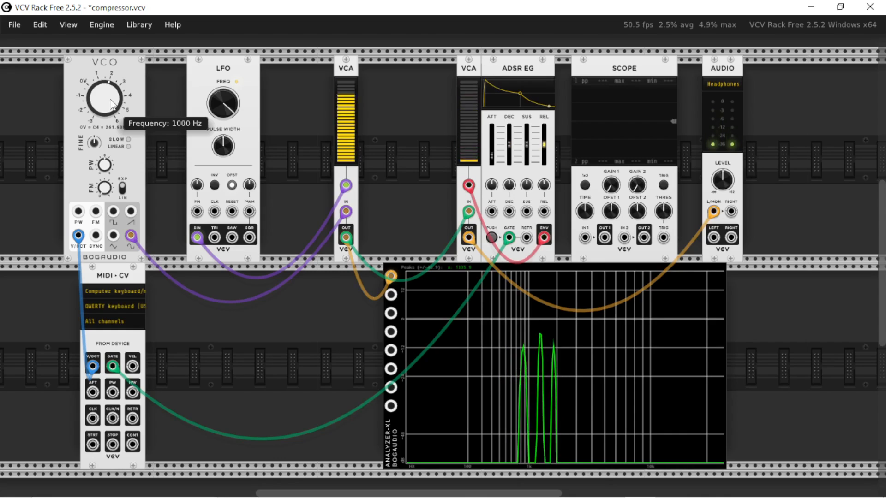
pyautogui.press('b')
pyautogui.press('n')
pyautogui.press('n')
pyautogui.press('m')
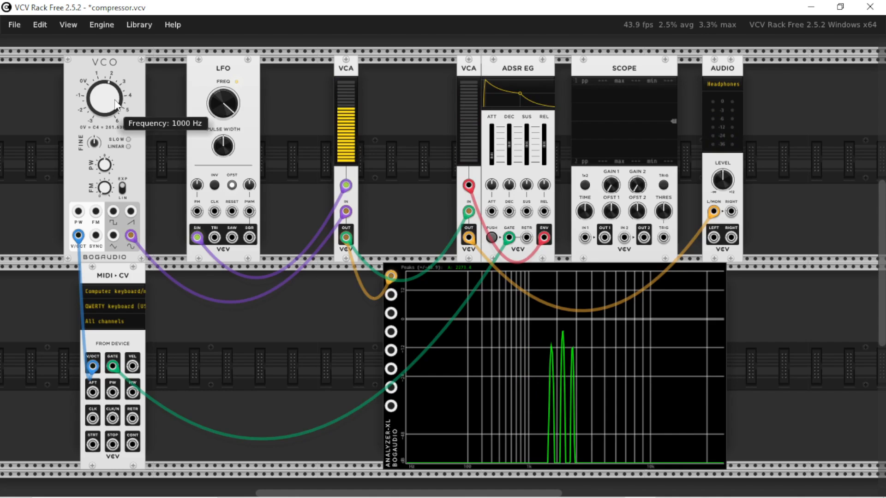
pyautogui.press('n')
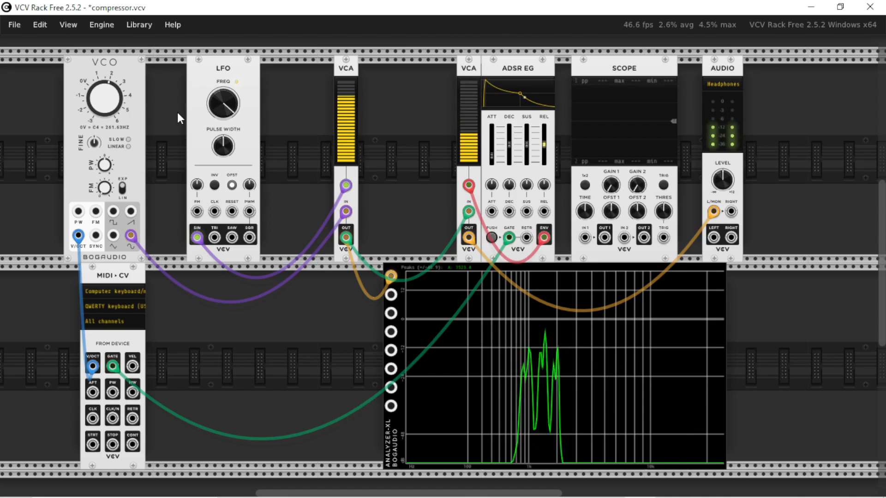
pyautogui.press('z')
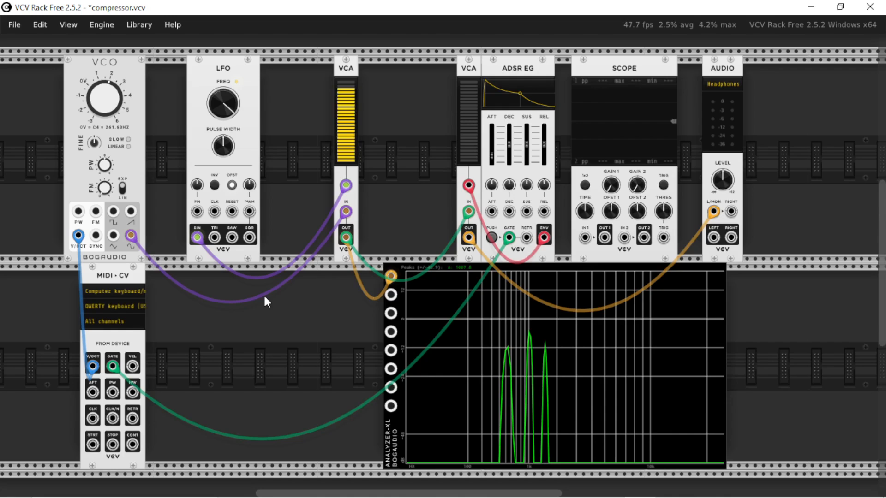
# Route the LFO's sine through an added VCA into the carrier VCA's CV, lower the added VCA's level, and play test notes.
pyautogui.moveTo(345, 93); pyautogui.dragTo(334, 140)
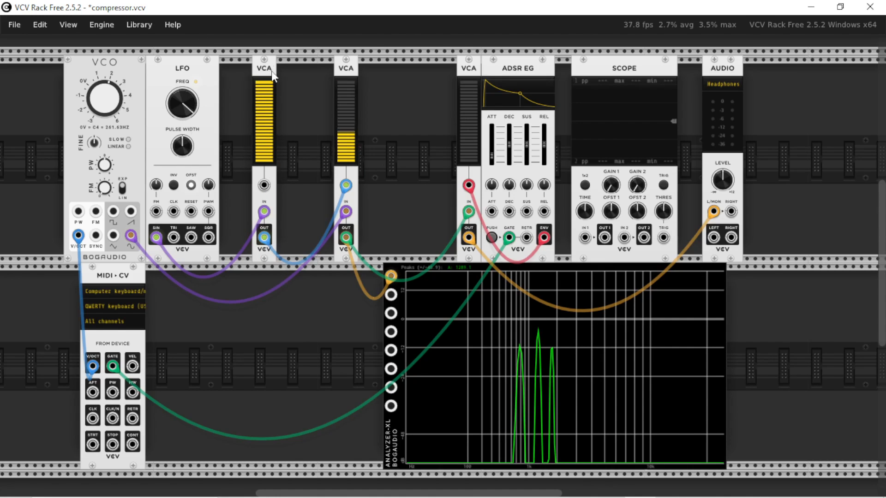
pyautogui.moveTo(267, 86)
pyautogui.moveTo(269, 91); pyautogui.dragTo(269, 164)
pyautogui.press('c')
pyautogui.press('v')
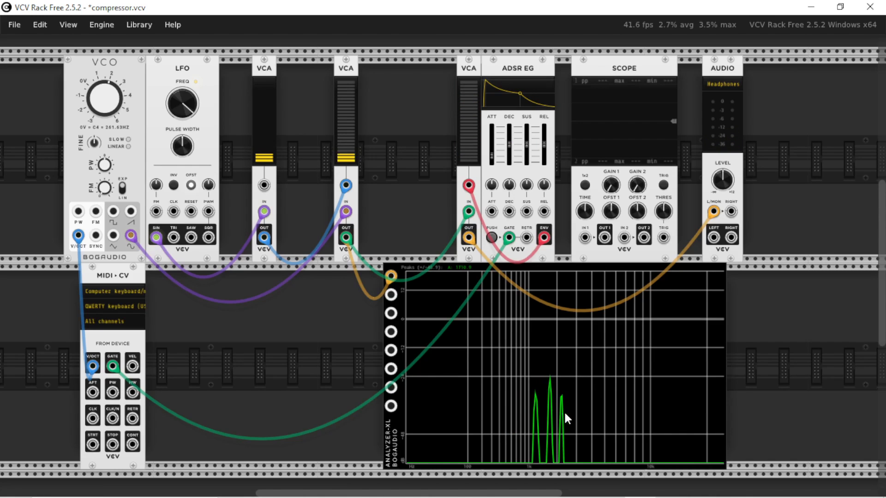
# Raise the added VCA's level back to full and play several test notes.
pyautogui.moveTo(276, 160); pyautogui.dragTo(276, 83)
pyautogui.press('z')
pyautogui.press('c')
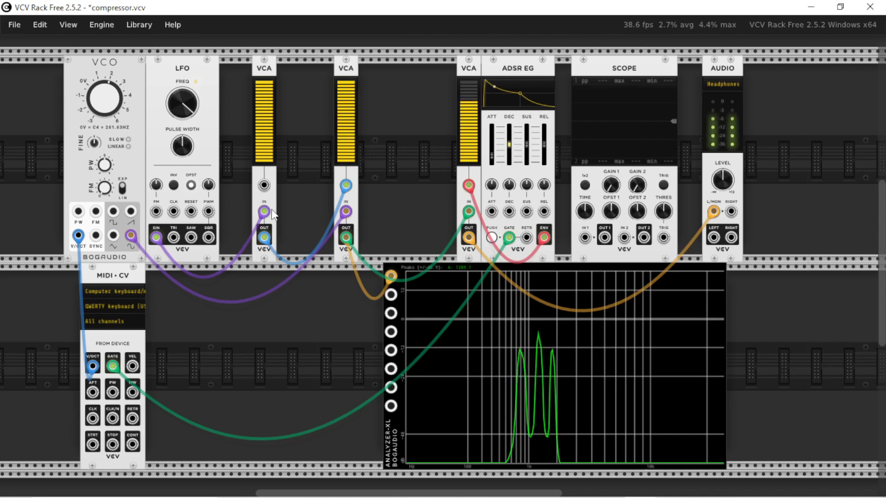
pyautogui.press('b')
pyautogui.press('n')
pyautogui.press('z')
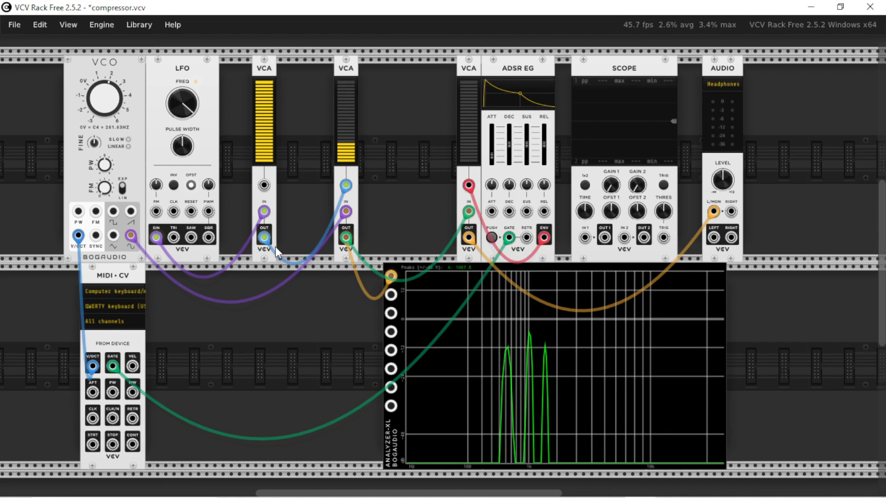
# Replace the VCA between the LFO and the carrier VCA with Befaco's A*B+C module, and patch the LFO's SIN to its A1 input.
pyautogui.moveTo(346, 88); pyautogui.dragTo(379, 88)
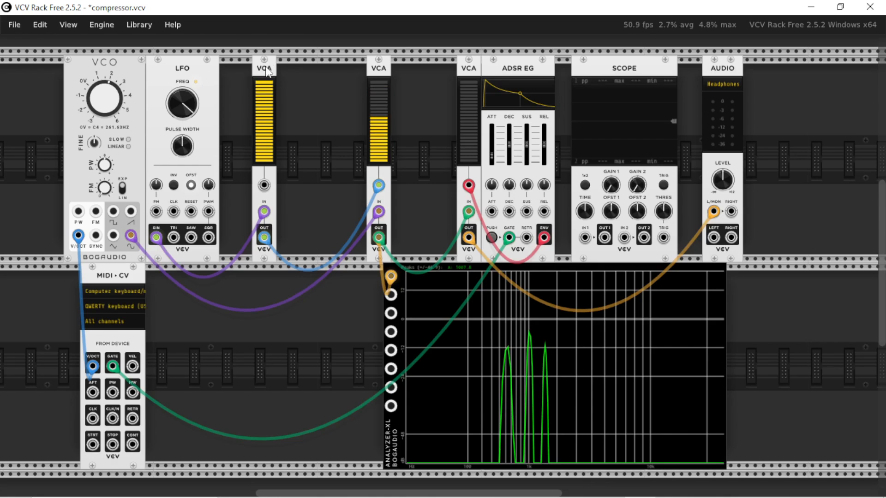
pyautogui.press('Delete')
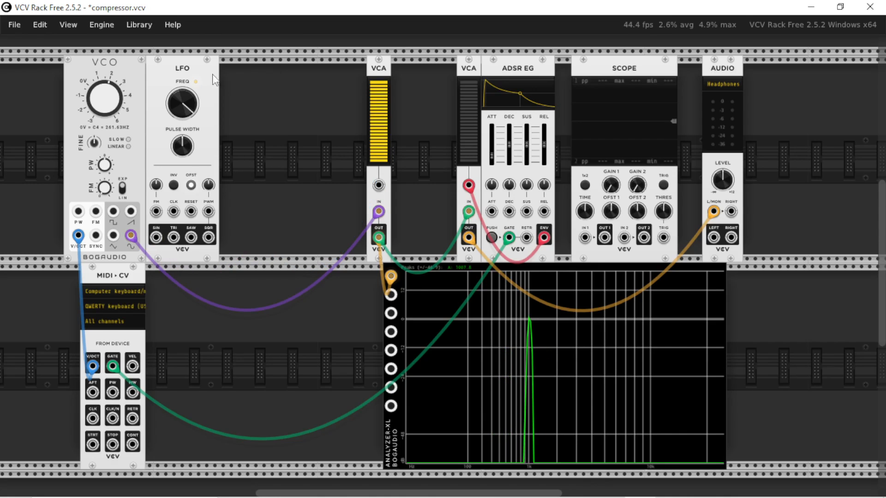
pyautogui.rightClick(275, 101)
pyautogui.moveTo(83, 74); pyautogui.dragTo(156, 237)
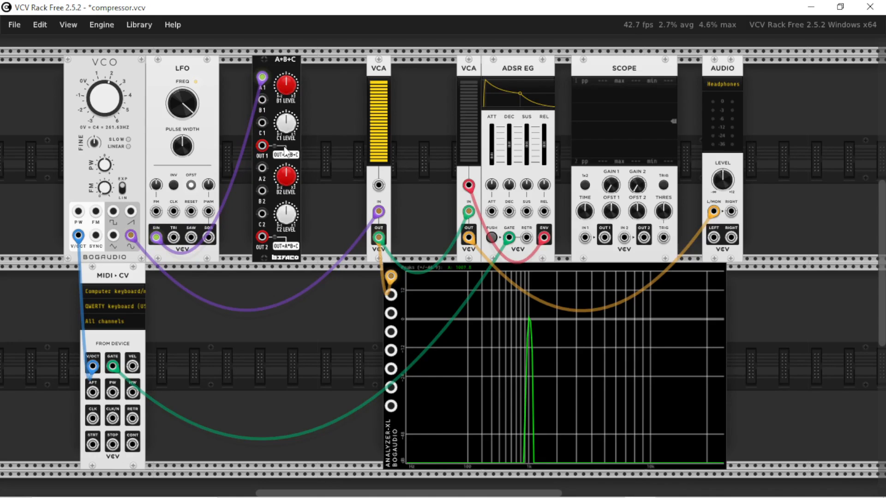
# Patch A*B+C's OUT 1 to Scope IN 1 and the LFO's SIN to IN 2, and adjust B1 Level until the traces match.
pyautogui.moveTo(261, 146); pyautogui.dragTo(585, 238)
pyautogui.moveTo(286, 84); pyautogui.dragTo(286, 78)
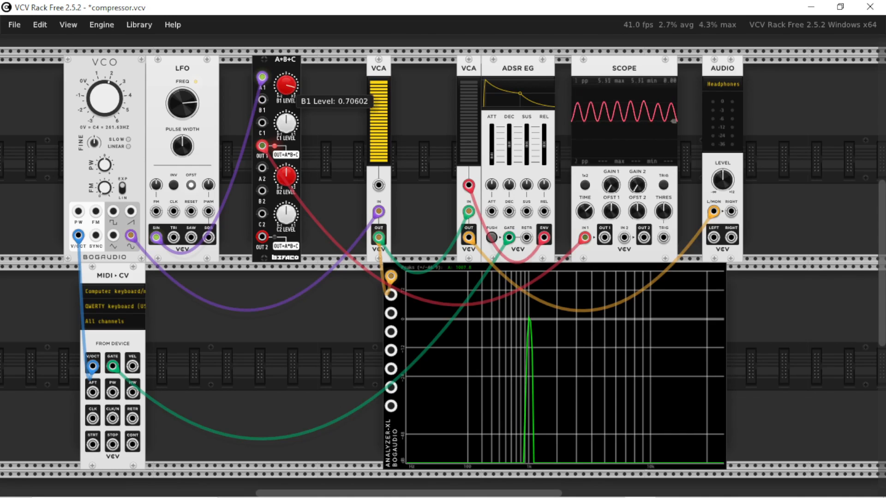
pyautogui.rightClick(287, 85)
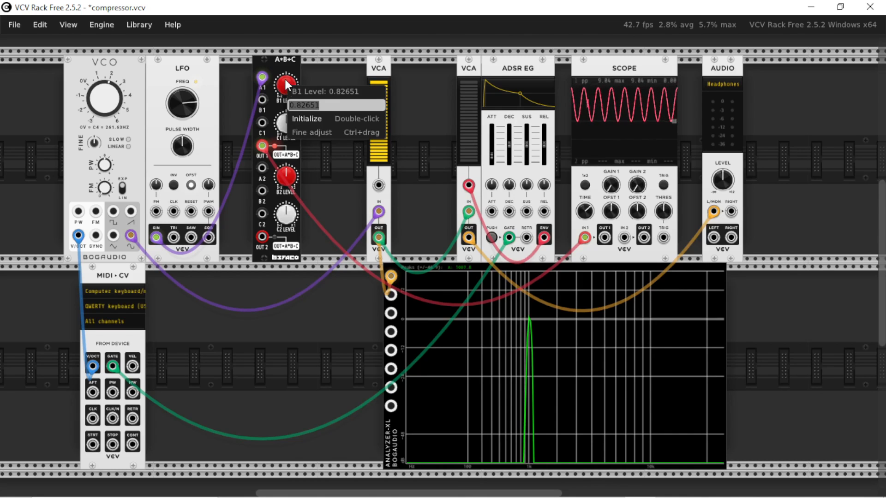
pyautogui.click(287, 85)
pyautogui.moveTo(624, 237); pyautogui.dragTo(156, 237)
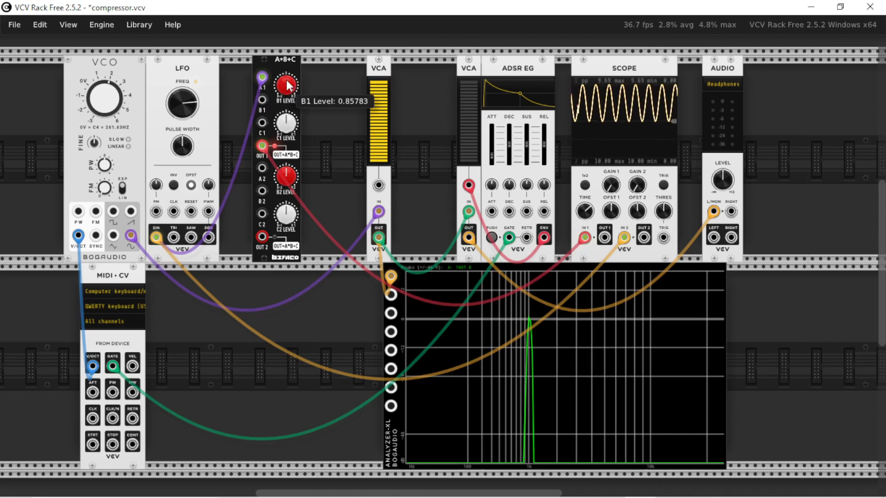
pyautogui.moveTo(286, 85)
pyautogui.mouseDown()
pyautogui.moveTo(286, 78)
pyautogui.moveTo(285, 88)
pyautogui.mouseUp()
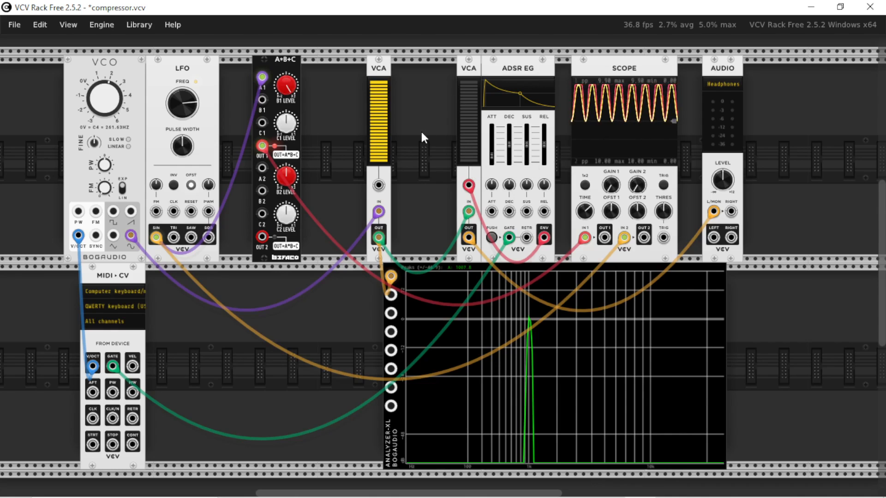
# Disconnect the LFO from the Scope, set C1 Level to 1, and turn B1 Level to a small negative value for shallower modulation.
pyautogui.moveTo(296, 90)
pyautogui.mouseDown()
pyautogui.moveTo(283, 84)
pyautogui.moveTo(290, 126)
pyautogui.moveTo(290, 104)
pyautogui.mouseUp()
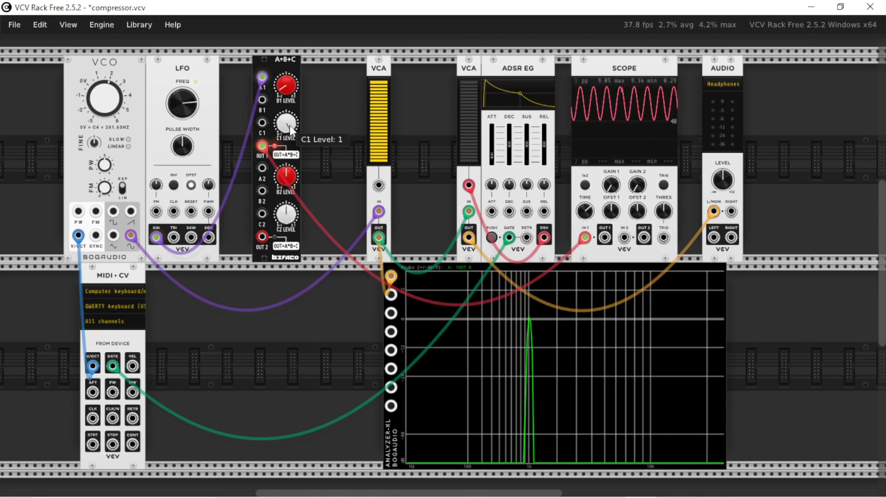
pyautogui.moveTo(288, 88); pyautogui.dragTo(288, 97)
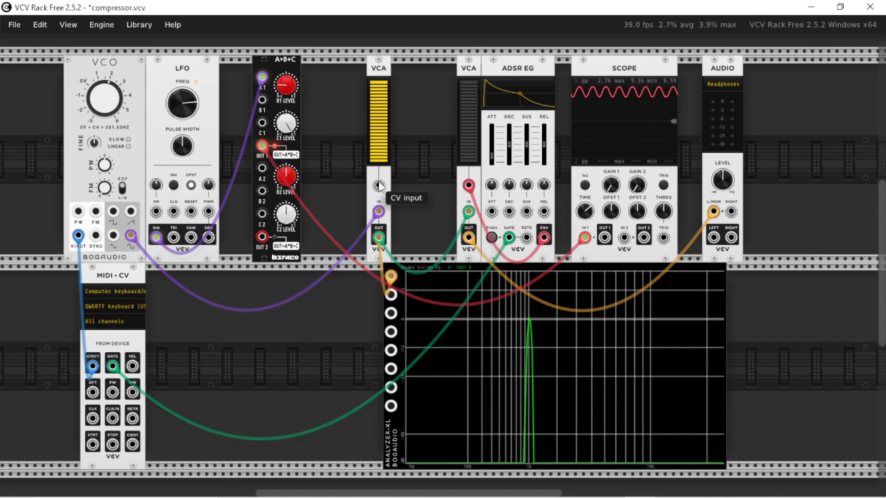
# Patch A*B+C's OUT 1 to the carrier VCA's CV input and set the modulating LFO's frequency to 500 Hz.
pyautogui.moveTo(378, 185); pyautogui.dragTo(263, 147)
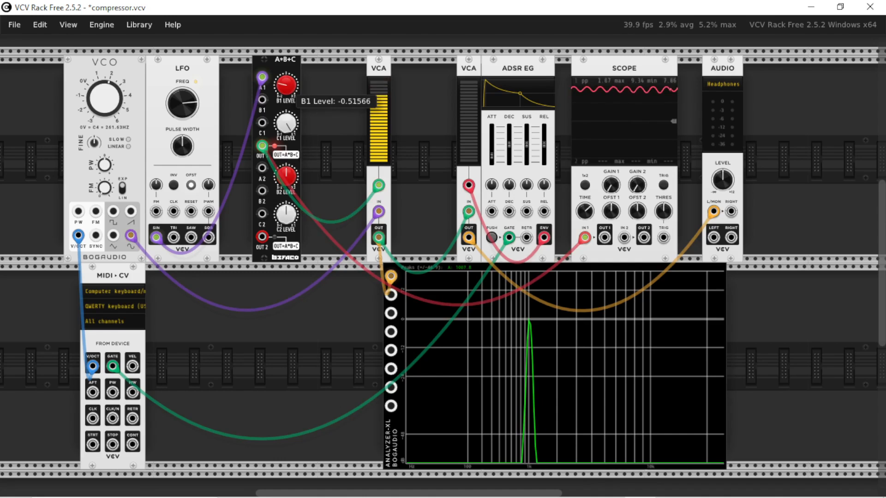
pyautogui.rightClick(186, 105)
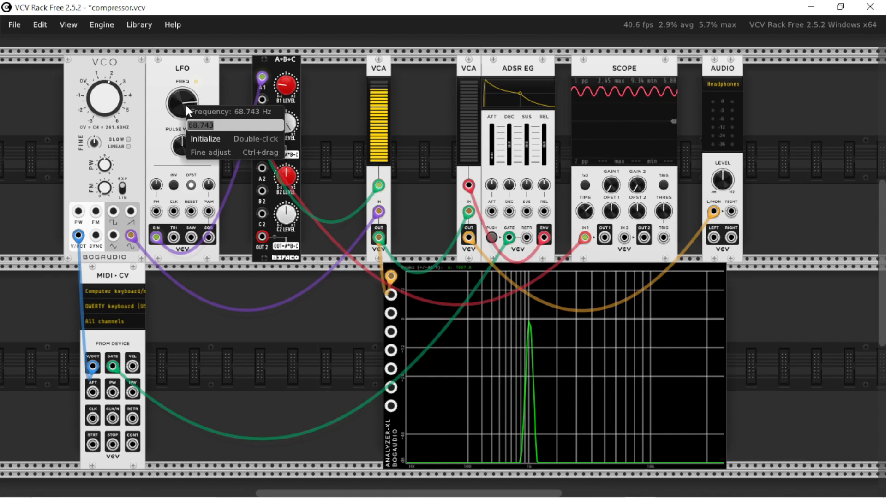
pyautogui.write('500')
pyautogui.press('Return')
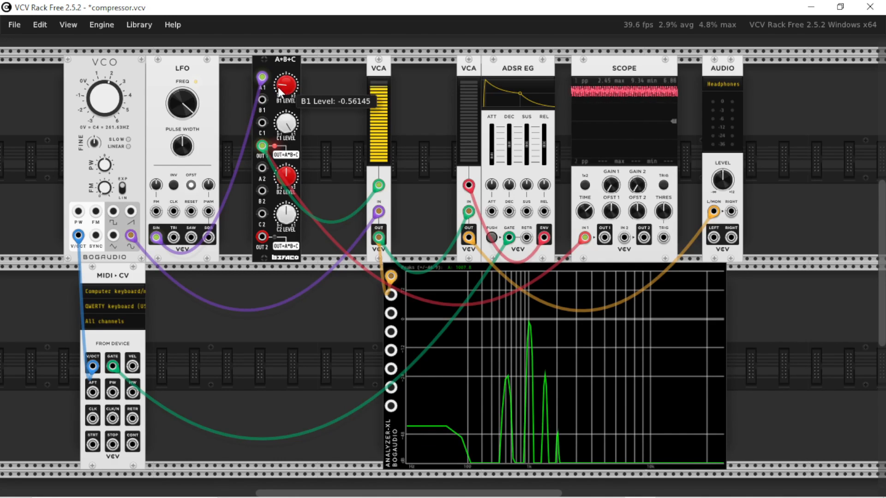
# Vary A*B+C's B1 Level between shallow and deeper negative values to compare sidebands, then leave it at a shallow setting.
pyautogui.moveTo(278, 89); pyautogui.dragTo(284, 116)
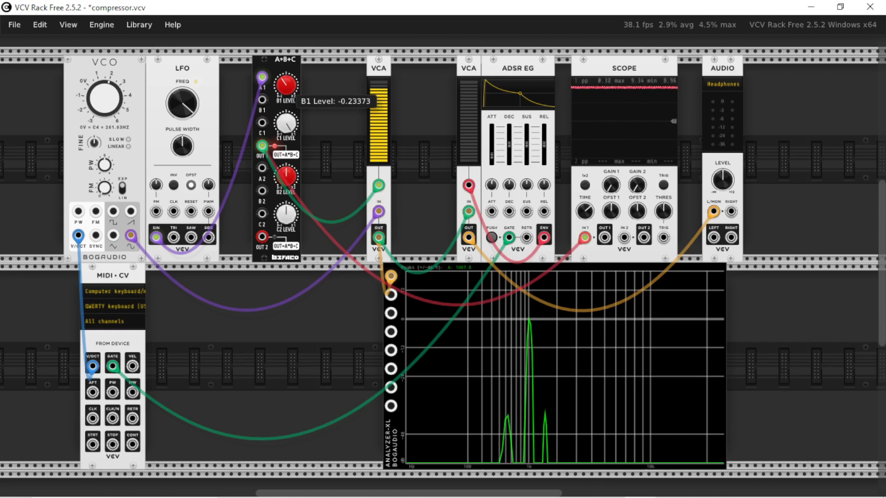
pyautogui.moveTo(290, 87); pyautogui.dragTo(289, 68)
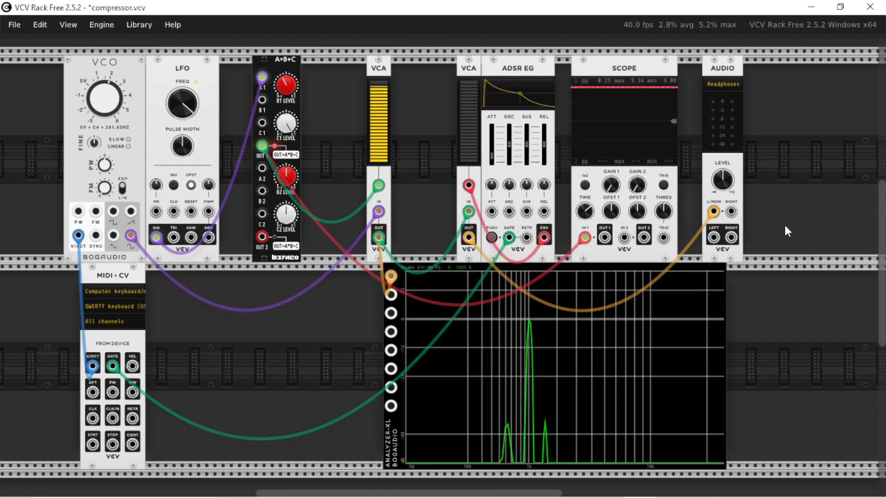
pyautogui.moveTo(287, 79); pyautogui.dragTo(287, 84)
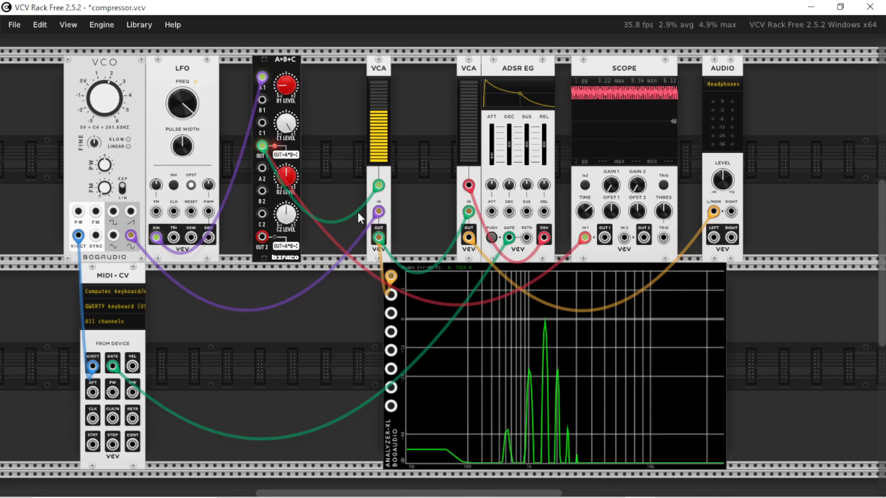
pyautogui.moveTo(286, 91); pyautogui.dragTo(286, 82)
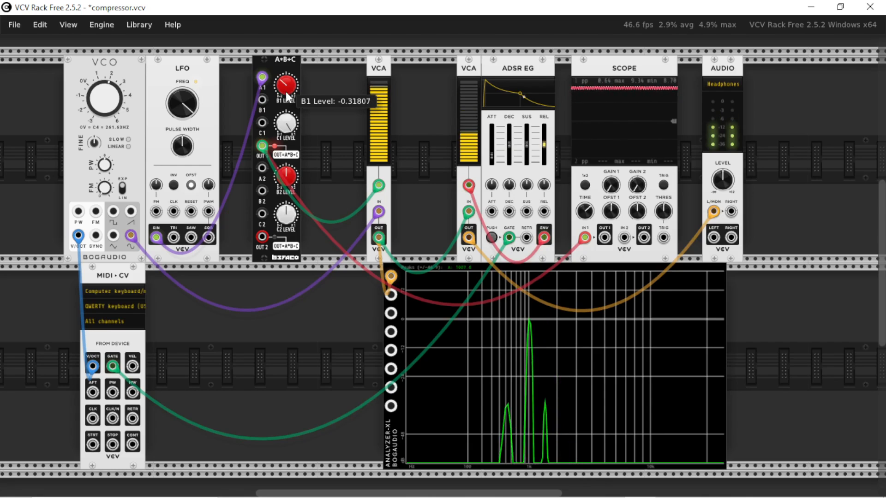
# Reset the VCO's frequency to its default 261.63 Hz.
pyautogui.rightClick(105, 107)
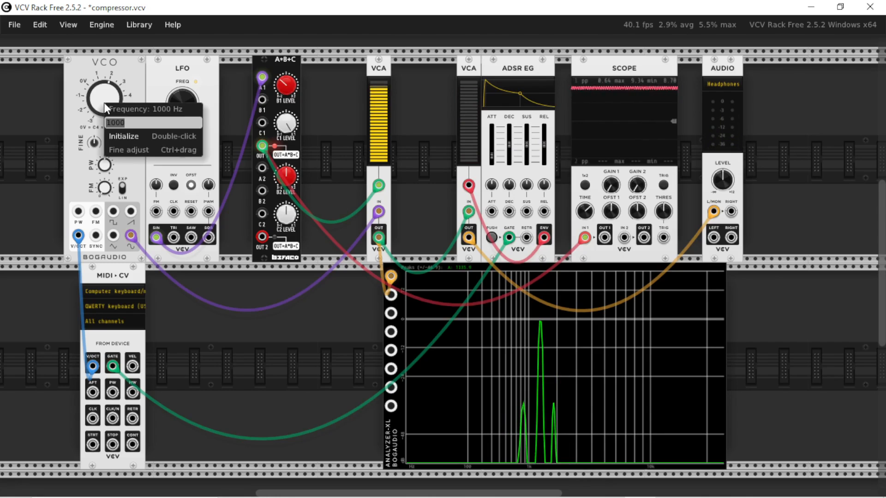
pyautogui.click(111, 97)
pyautogui.doubleClick(109, 103)
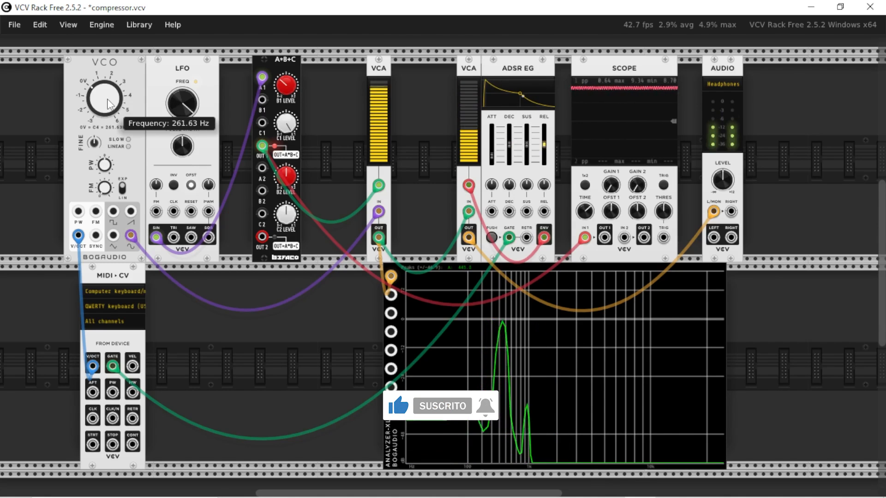
# Play low and high test notes to compare the modulated sound and its spectrum at different pitches.
pyautogui.press('q')
pyautogui.press('v')
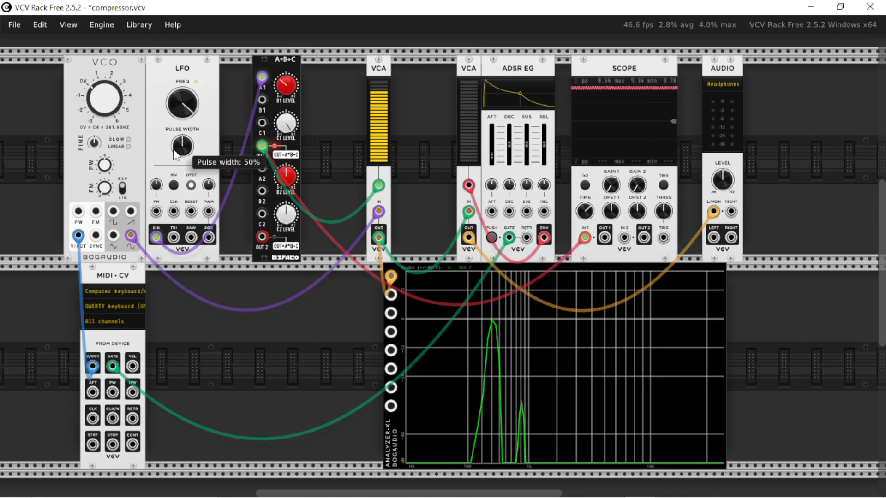
pyautogui.press('w')
pyautogui.press('z')
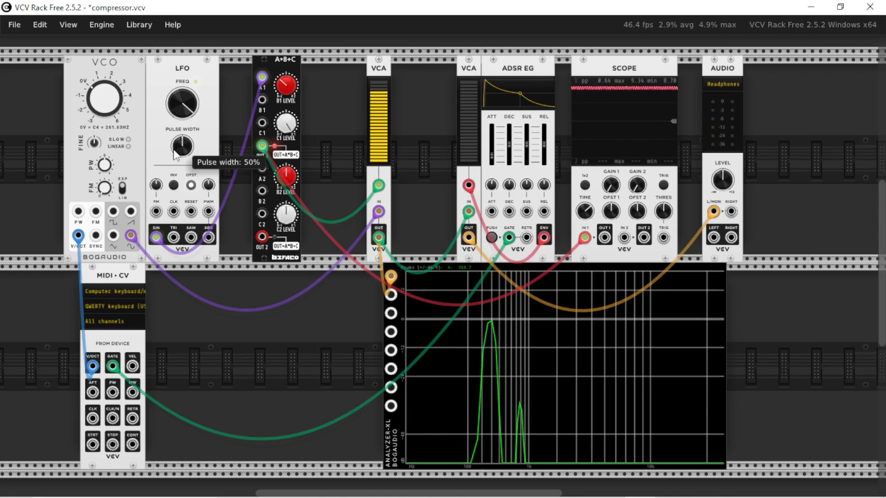
pyautogui.press('z')
pyautogui.press('q')
pyautogui.press('z')
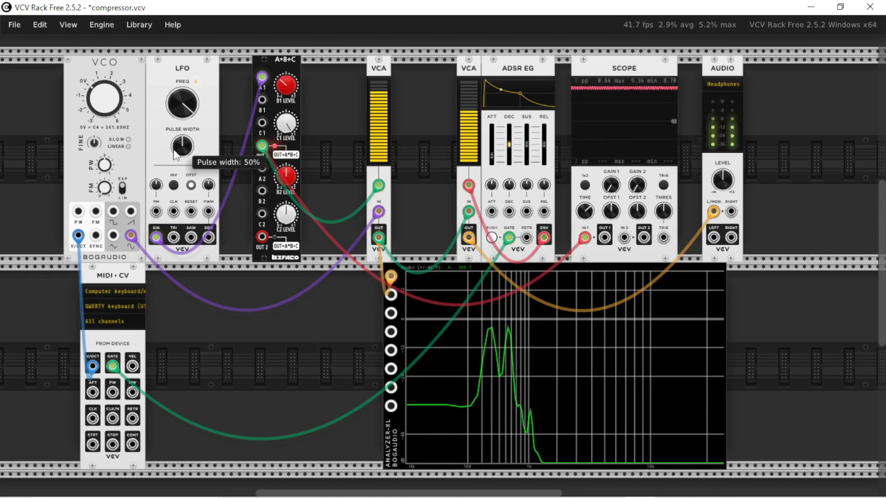
pyautogui.press('w')
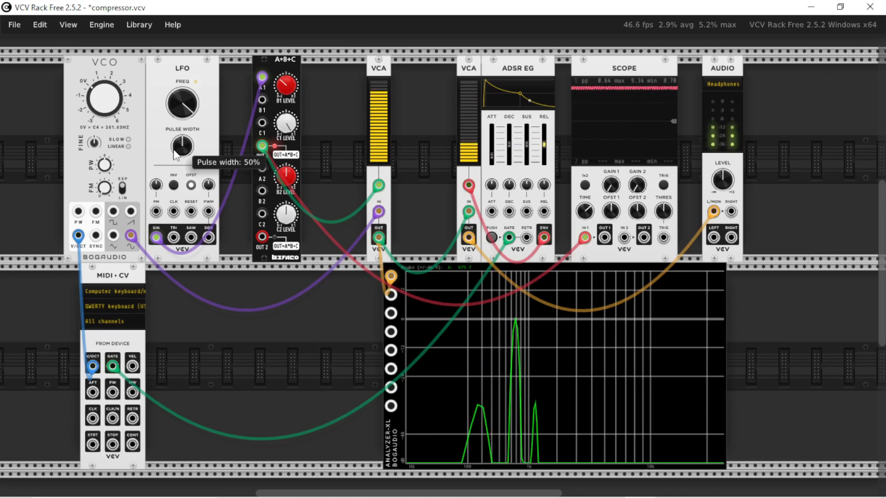
pyautogui.press('w')
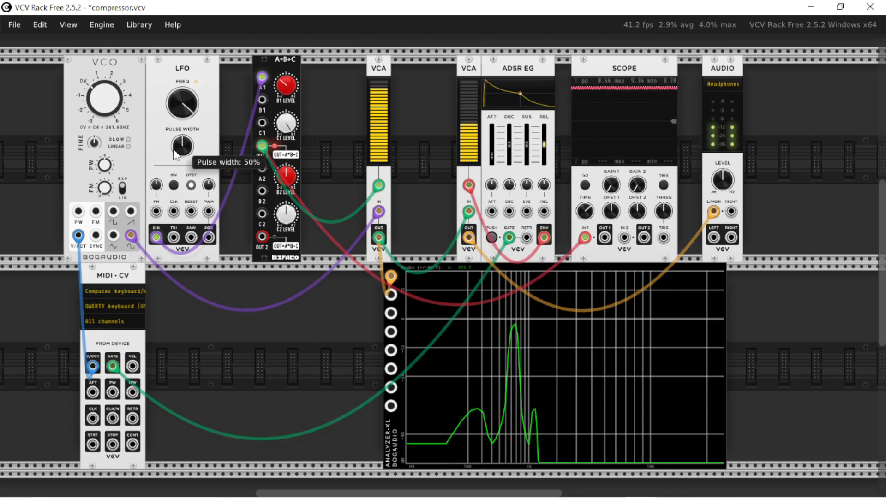
pyautogui.press('i')
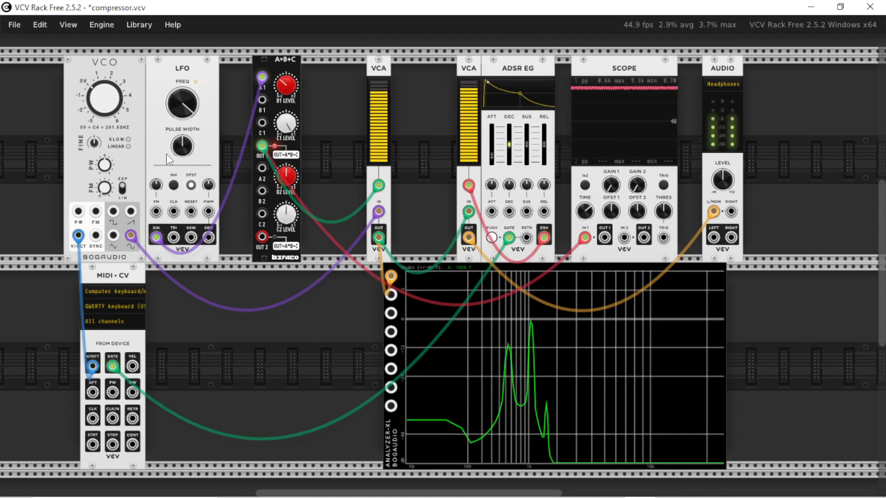
# Nudge the A*B+C module slightly toward the carrier VCA and play a short run of low test notes.
pyautogui.moveTo(285, 100); pyautogui.dragTo(293, 100)
pyautogui.press('x')
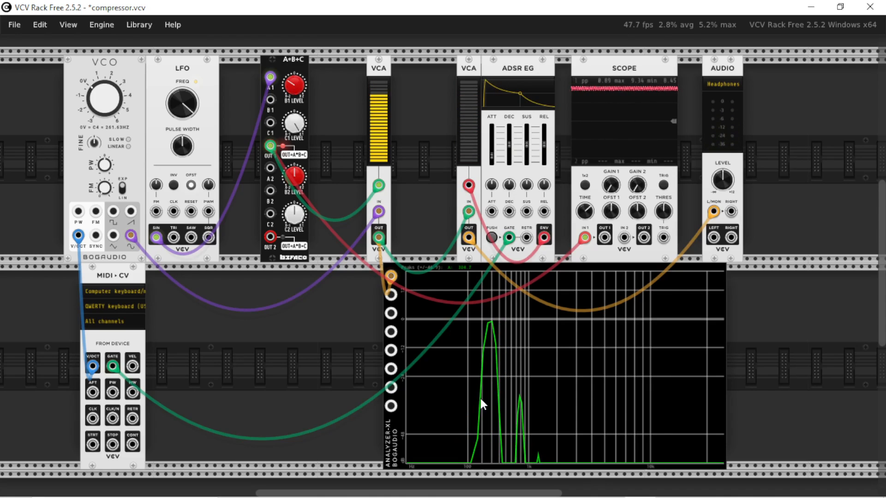
pyautogui.press('c')
pyautogui.press('v')
pyautogui.press('b')
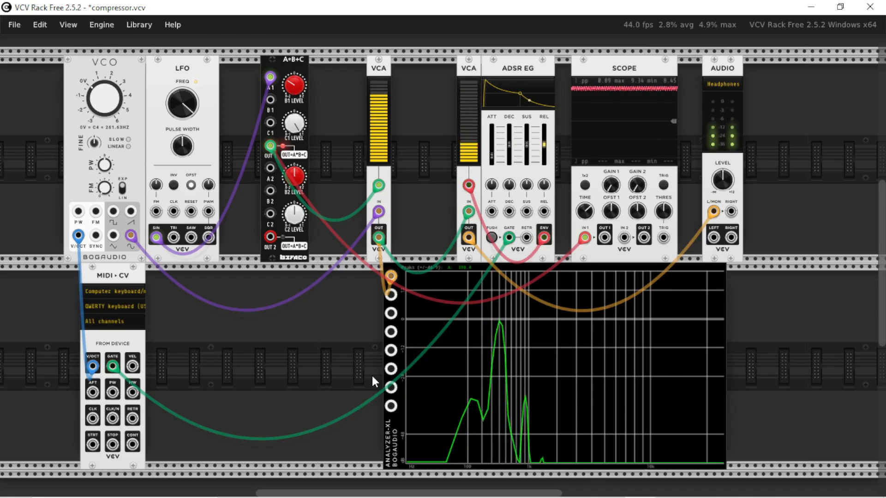
pyautogui.press('x')
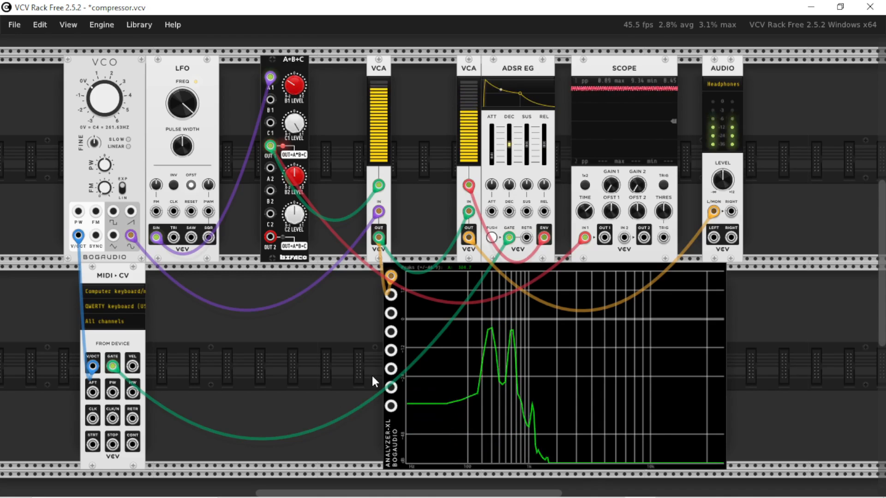
pyautogui.press('x')
# Lower the ADSR EG's sustain to 0% and play repeated ascending note runs to test the plucked envelope.
pyautogui.moveTo(492, 156); pyautogui.dragTo(527, 165)
pyautogui.press('c')
pyautogui.press('v')
pyautogui.press('x')
pyautogui.press('c')
pyautogui.press('v')
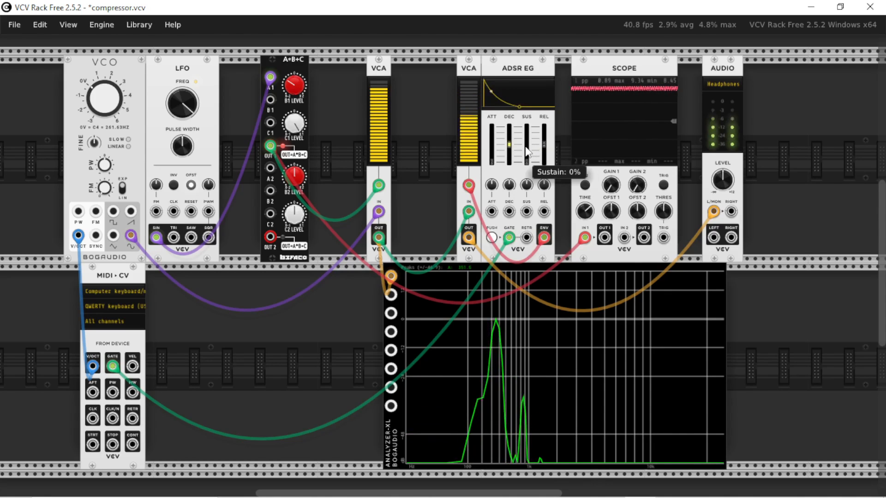
pyautogui.press('x')
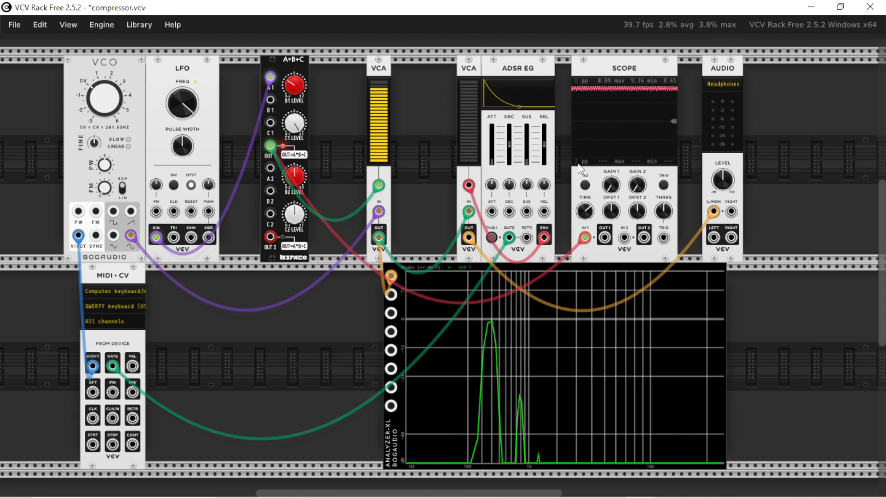
pyautogui.press('x')
pyautogui.press('c')
pyautogui.press('v')
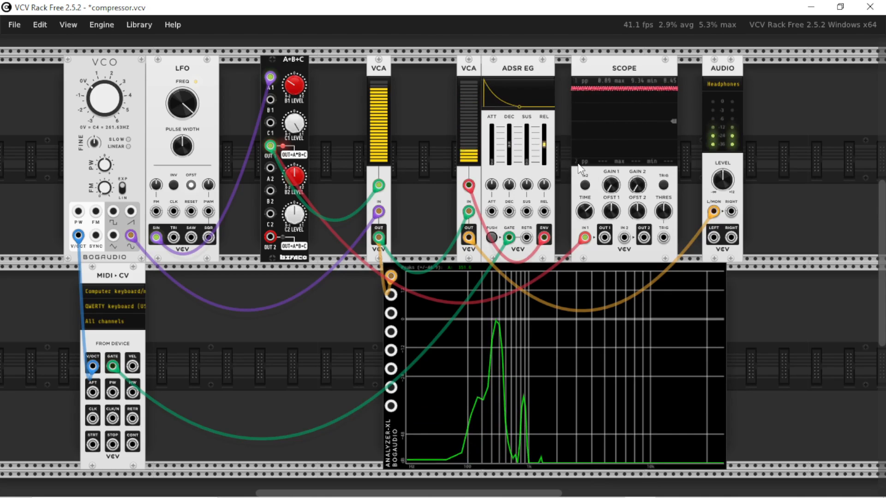
pyautogui.press('b')
pyautogui.press('n')
pyautogui.press('m')
pyautogui.press(',')
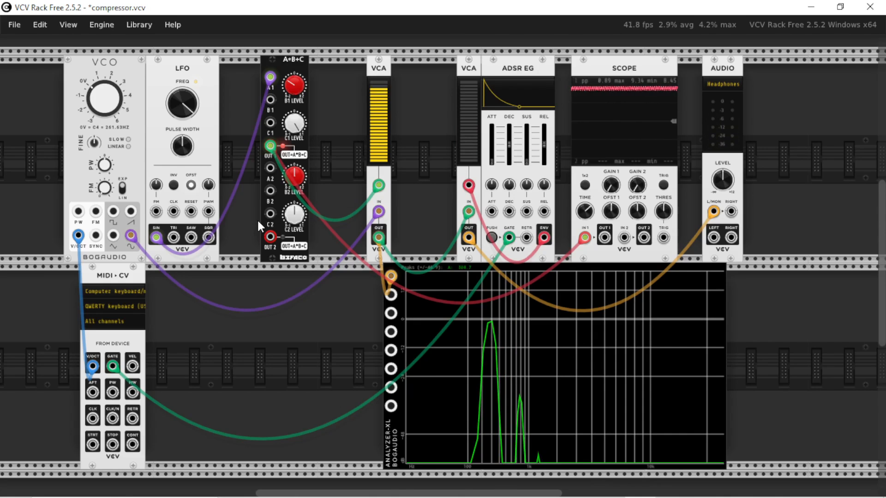
# Add a SEQ 3 and a second LFO in the empty row above, and patch the LFO's SQR to SEQ 3's CLK input.
pyautogui.scroll(1, 256, 220)
pyautogui.scroll(-1, 240, 258)
pyautogui.scroll(9, 274, 295)
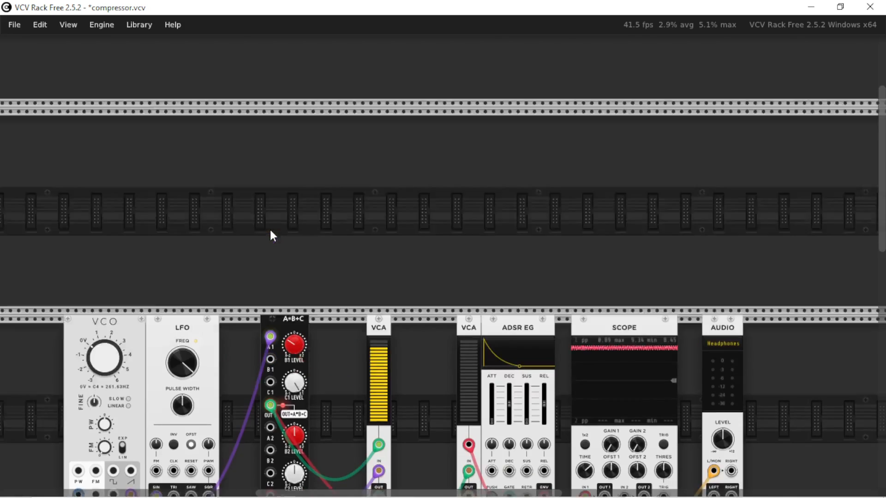
pyautogui.doubleClick(270, 200)
pyautogui.write('seq')
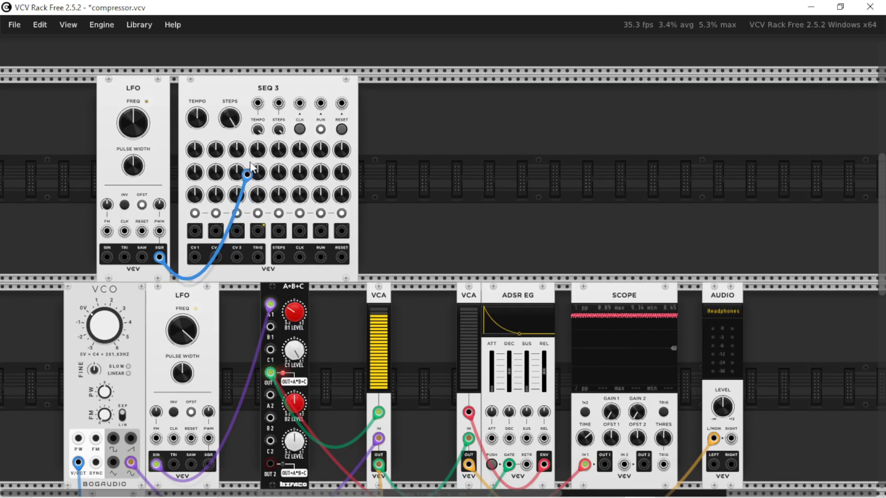
pyautogui.moveTo(250, 170); pyautogui.dragTo(299, 104)
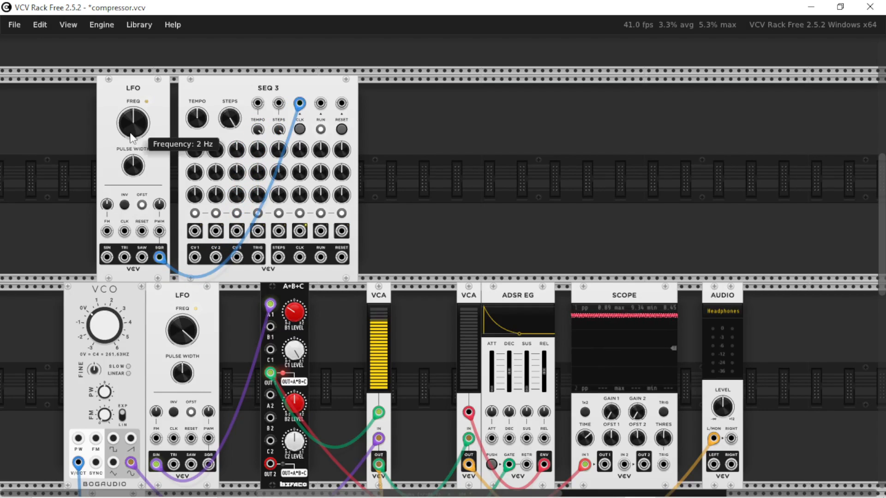
# Patch SEQ 3's TRIG output to the ADSR EG's GATE input.
pyautogui.scroll(-2, 139, 144)
pyautogui.scroll(-1, 318, 104)
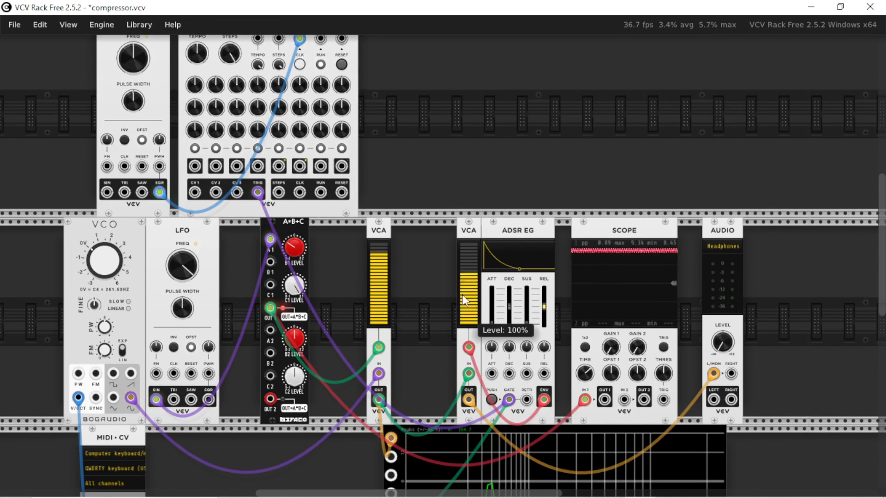
pyautogui.scroll(-3, 427, 292)
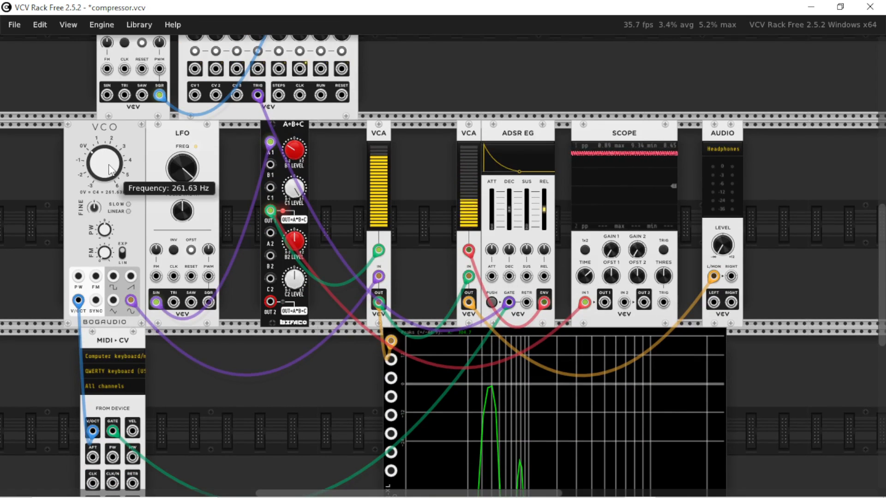
# Patch SEQ 3's CV 1 output to the VCO's V/OCT input.
pyautogui.scroll(3, 109, 169)
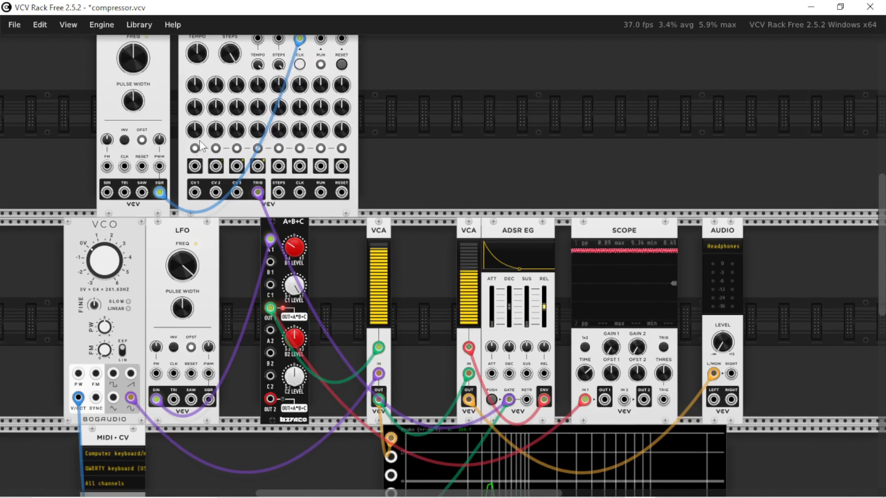
pyautogui.scroll(2, 197, 166)
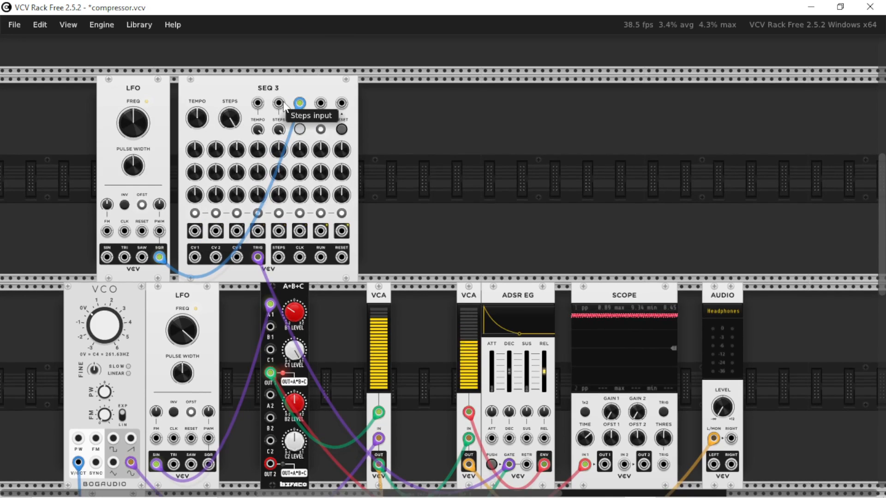
pyautogui.moveTo(194, 257); pyautogui.dragTo(194, 313)
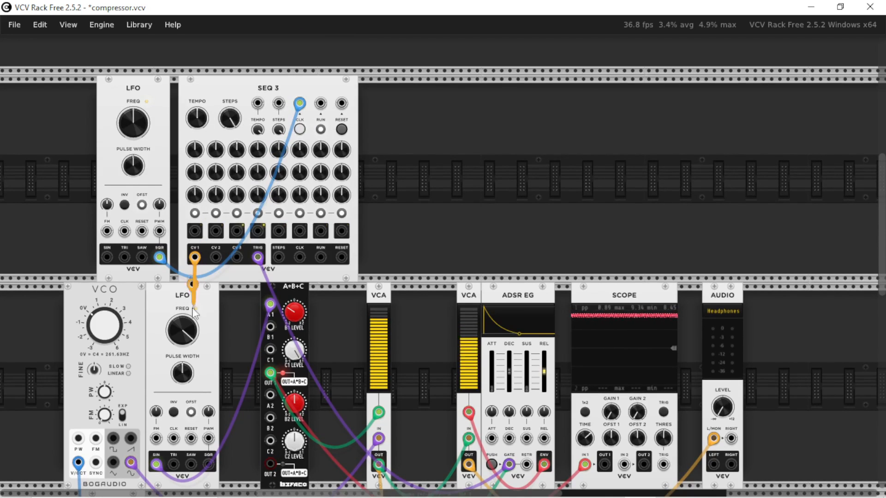
pyautogui.moveTo(184, 365); pyautogui.dragTo(79, 462)
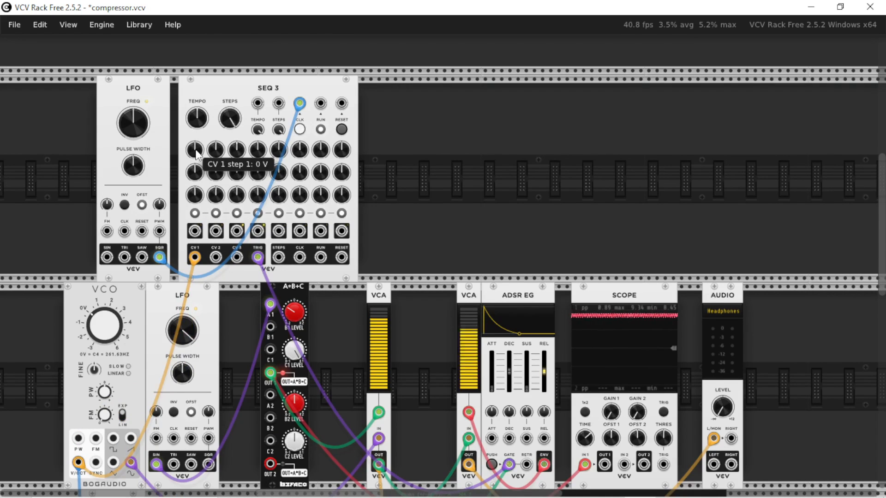
# Raise SEQ 3's CV 1 step knobs to varied positive voltages to create a melodic sequence.
pyautogui.moveTo(196, 155); pyautogui.dragTo(215, 123)
pyautogui.moveTo(235, 156); pyautogui.dragTo(281, 103)
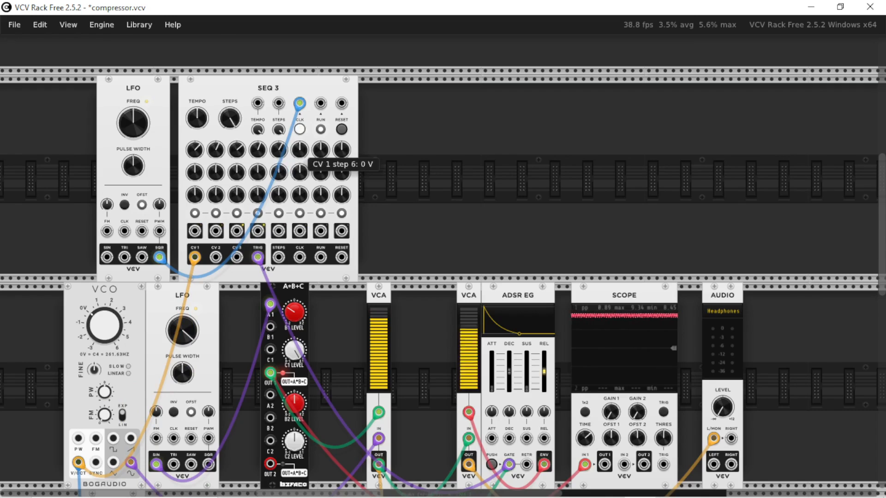
pyautogui.moveTo(303, 153); pyautogui.dragTo(303, 121)
pyautogui.moveTo(341, 152); pyautogui.dragTo(341, 125)
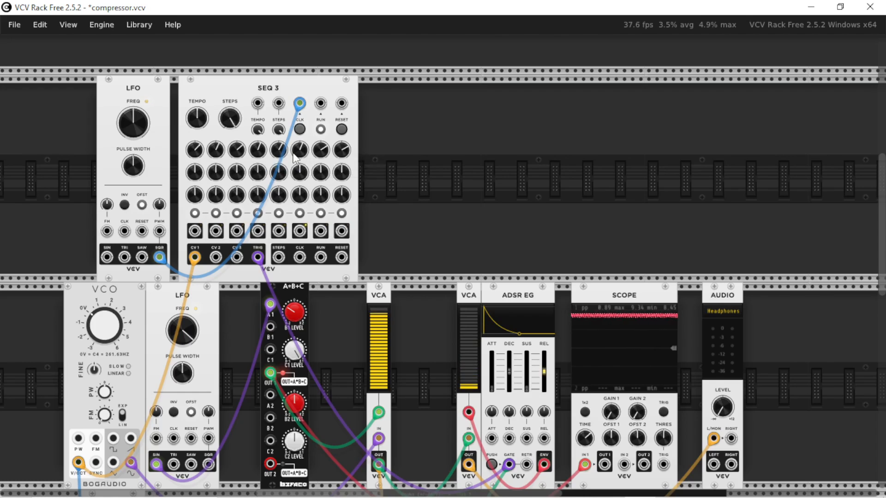
# Increase the clock LFO's frequency and switch off the triggers of several SEQ 3 steps.
pyautogui.scroll(-3, 232, 291)
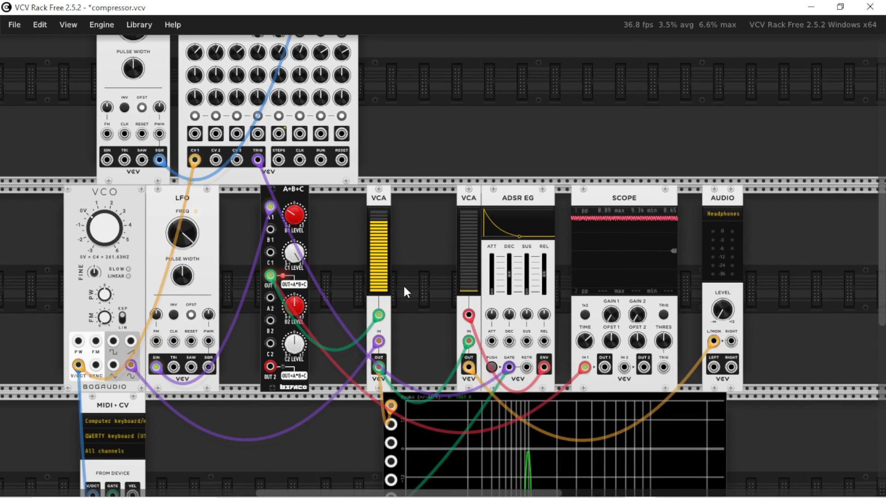
pyautogui.scroll(-1, 322, 347)
pyautogui.scroll(3, 322, 351)
pyautogui.scroll(-1, 317, 342)
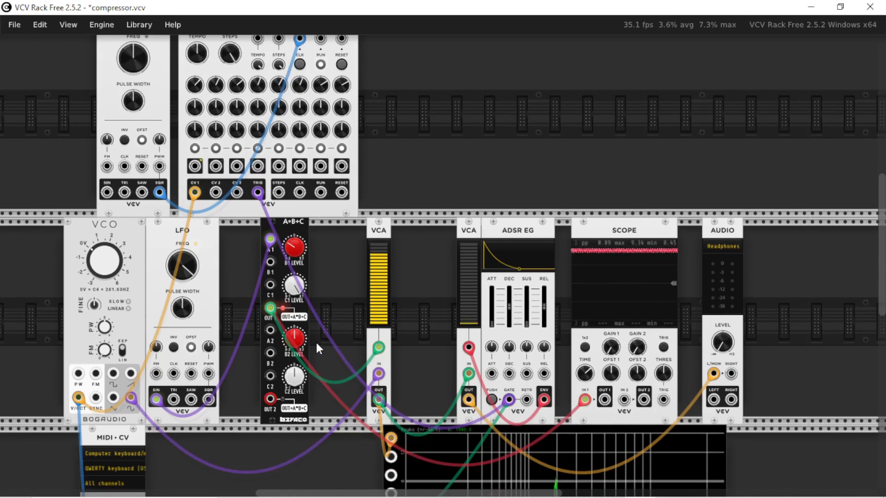
pyautogui.scroll(3, 353, 325)
pyautogui.scroll(-3, 353, 325)
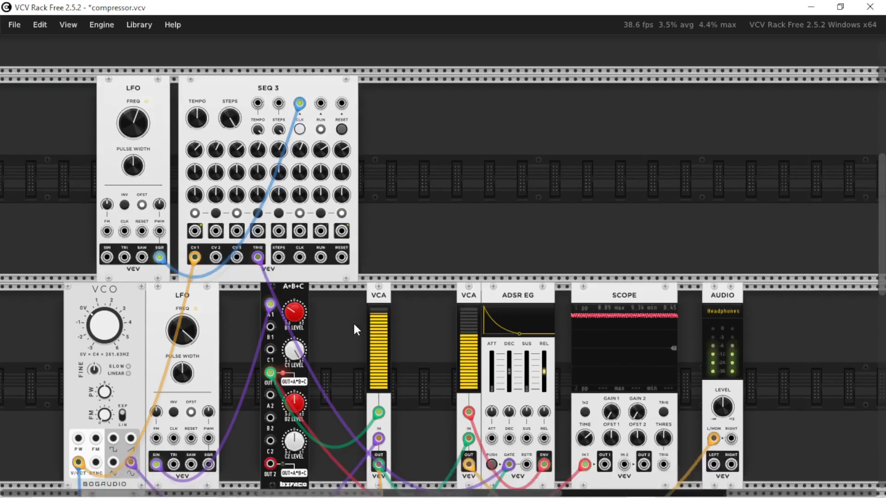
# Shorten the release time of the ADSR EG below 100 ms.
pyautogui.scroll(-2, 353, 325)
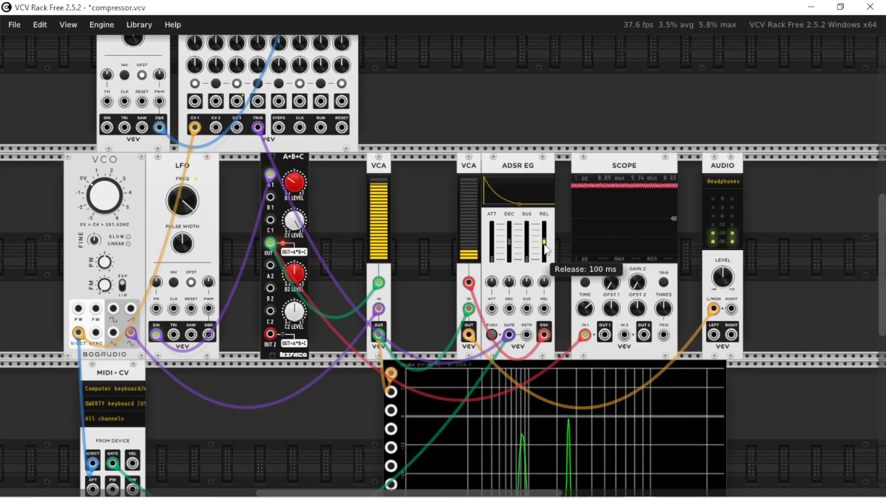
pyautogui.moveTo(544, 241); pyautogui.dragTo(546, 250)
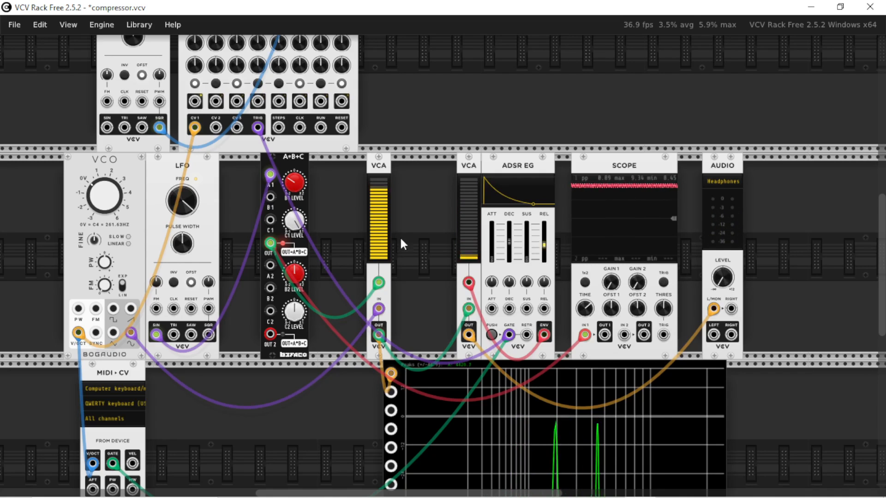
pyautogui.scroll(-4, 160, 387)
pyautogui.scroll(1, 159, 386)
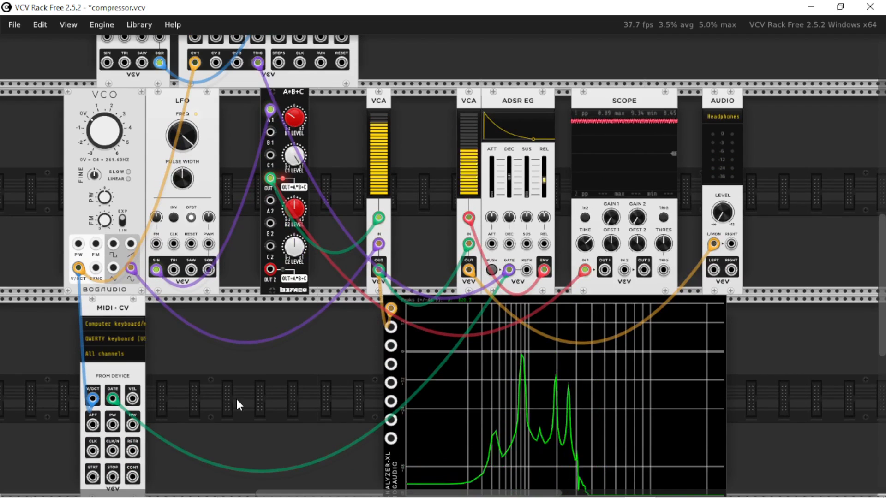
# Add a PitchGrid Microtonal V/OCT Mapper and patch it between SEQ 3's CV 1 output and the VCO's V/OCT input.
pyautogui.rightClick(236, 399)
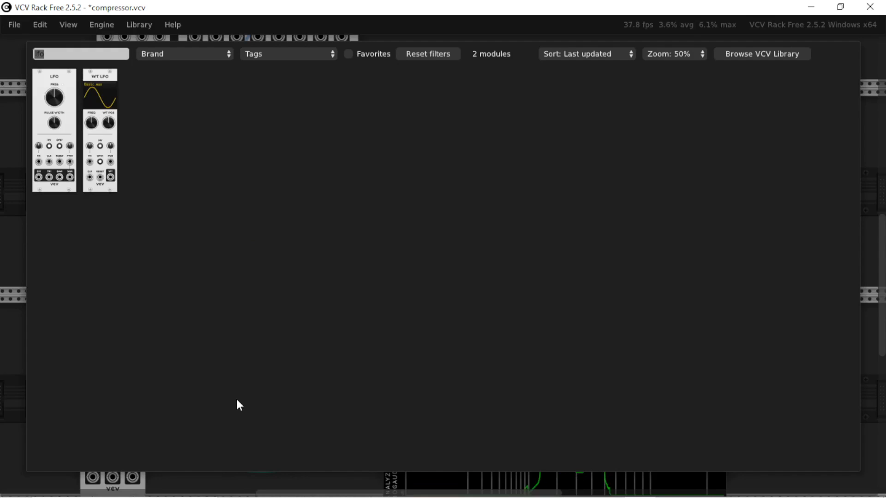
pyautogui.write('m')
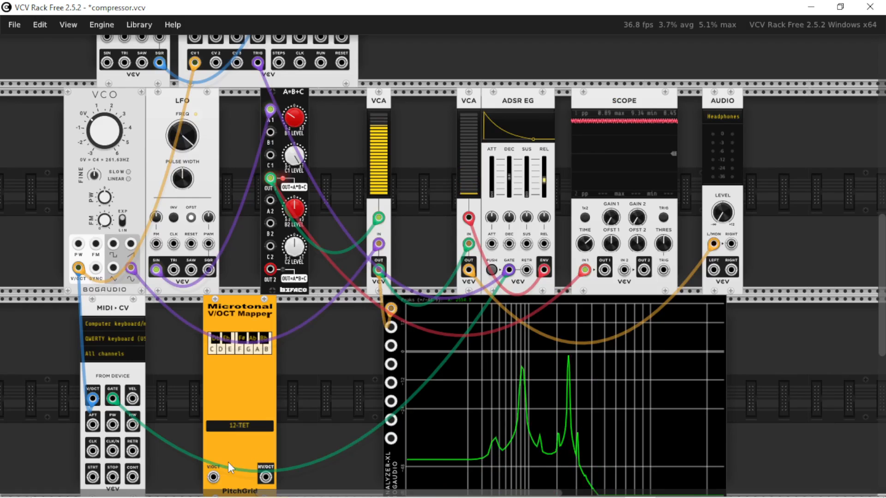
pyautogui.moveTo(212, 476); pyautogui.dragTo(195, 152)
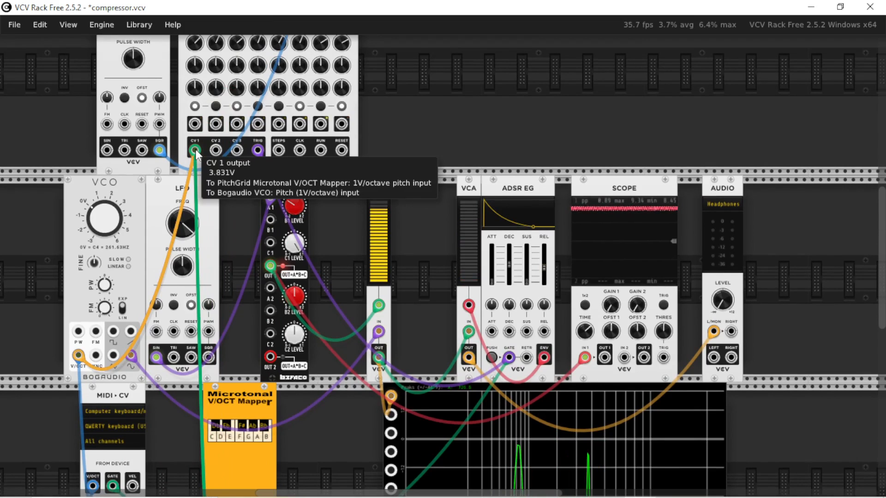
pyautogui.scroll(-5, 273, 366)
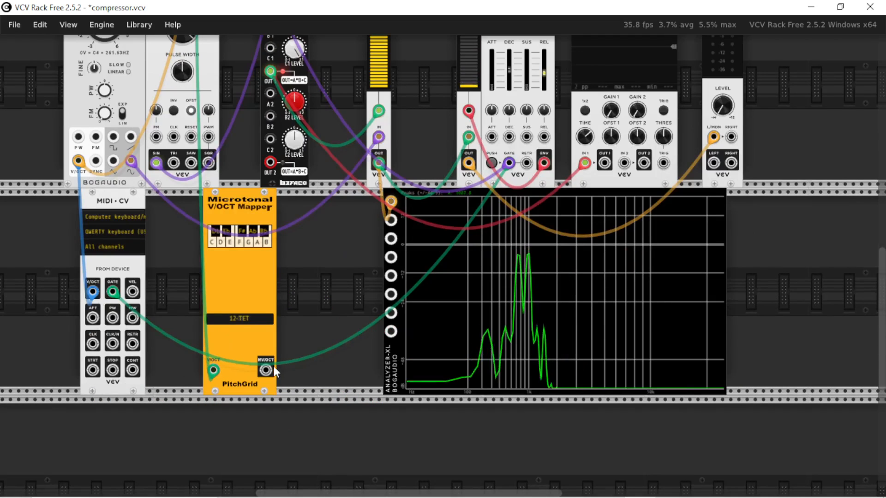
pyautogui.moveTo(268, 371); pyautogui.dragTo(77, 286)
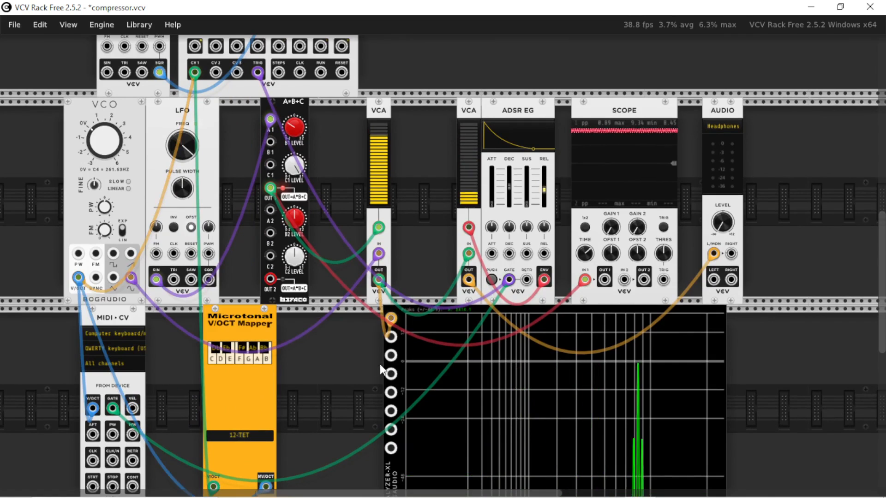
# Lower the VCO's frequency to 57.321 Hz.
pyautogui.scroll(-3, 370, 362)
pyautogui.scroll(3, 349, 343)
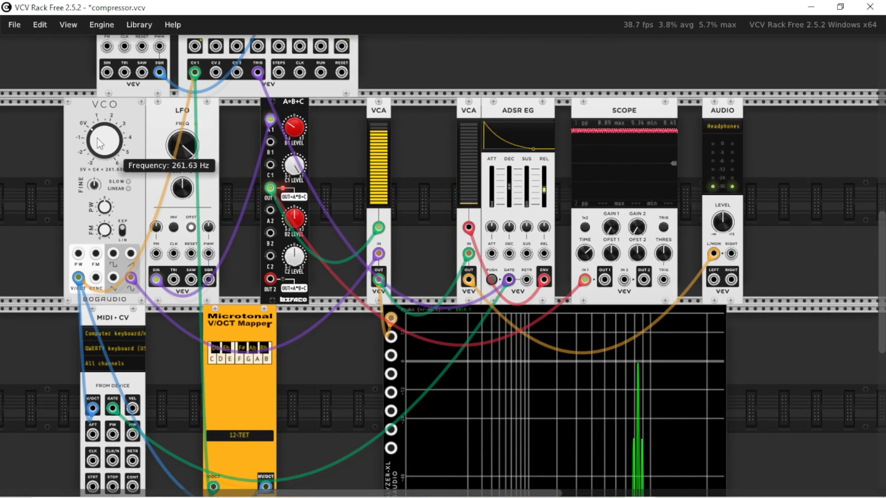
pyautogui.moveTo(99, 143); pyautogui.dragTo(99, 144)
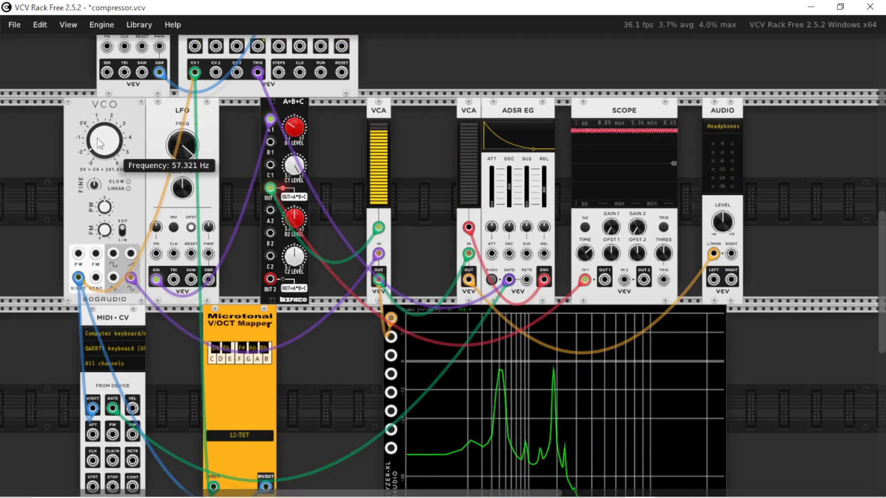
pyautogui.scroll(-3, 316, 350)
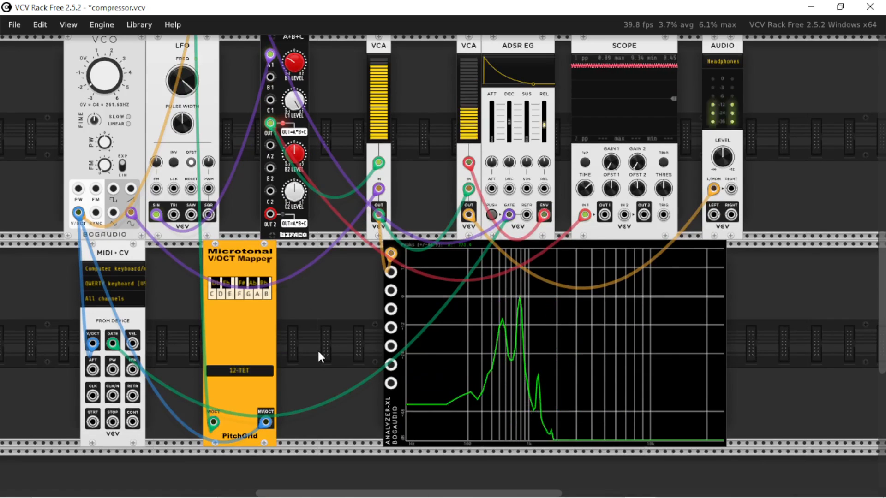
# Retune SEQ 3's CV 1 step knobs, with step 3 set to 1.9036 V.
pyautogui.scroll(7, 318, 350)
pyautogui.scroll(4, 213, 166)
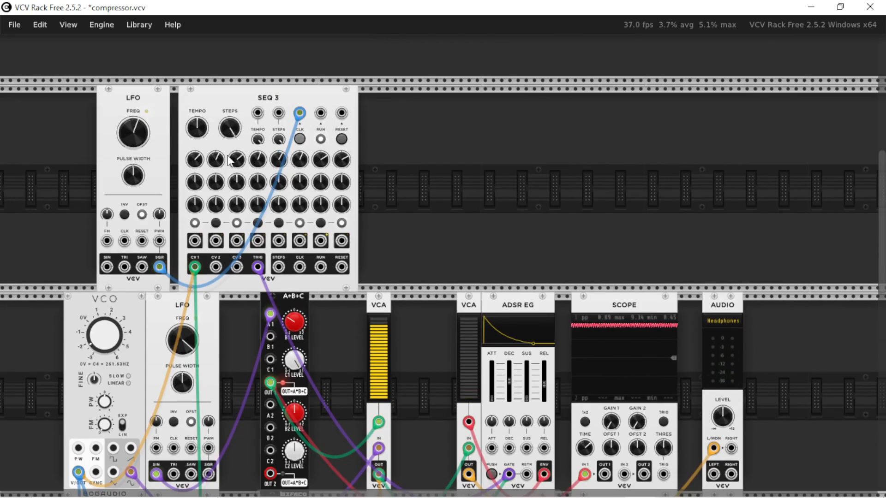
pyautogui.moveTo(321, 162); pyautogui.dragTo(321, 179)
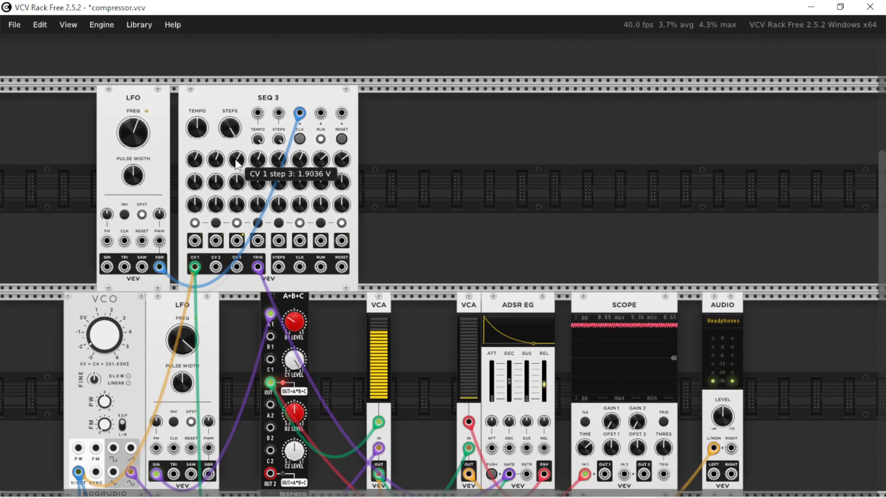
pyautogui.scroll(-5, 244, 225)
pyautogui.scroll(-5, 835, 335)
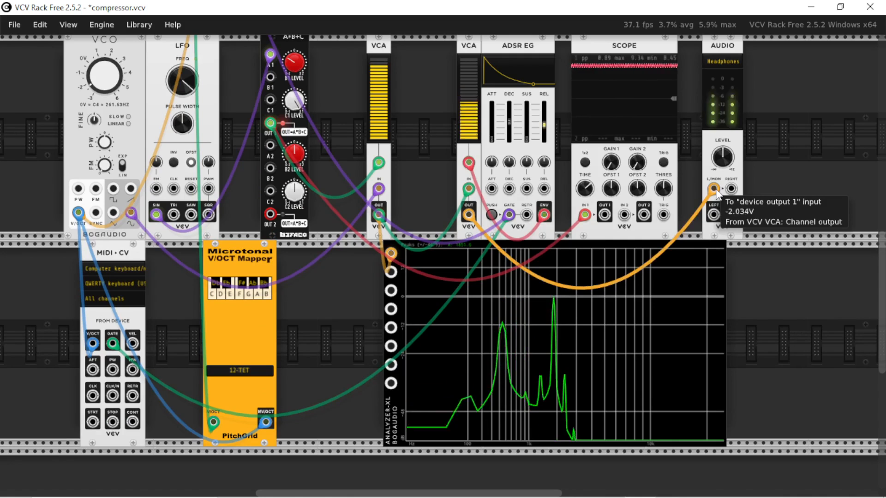
# Unplug the VCA's output cable from AUDIO's L/MON input to mute the sound, and plug it back in.
pyautogui.scroll(3, 362, 258)
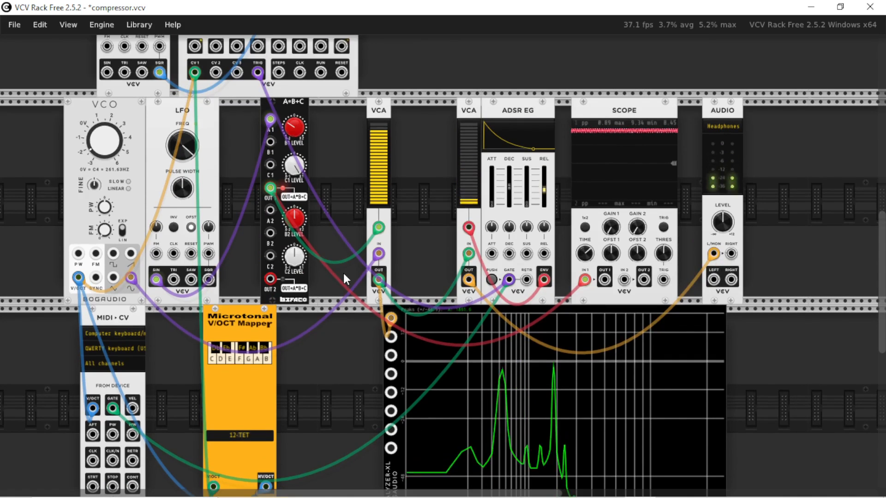
pyautogui.moveTo(713, 254); pyautogui.dragTo(689, 255)
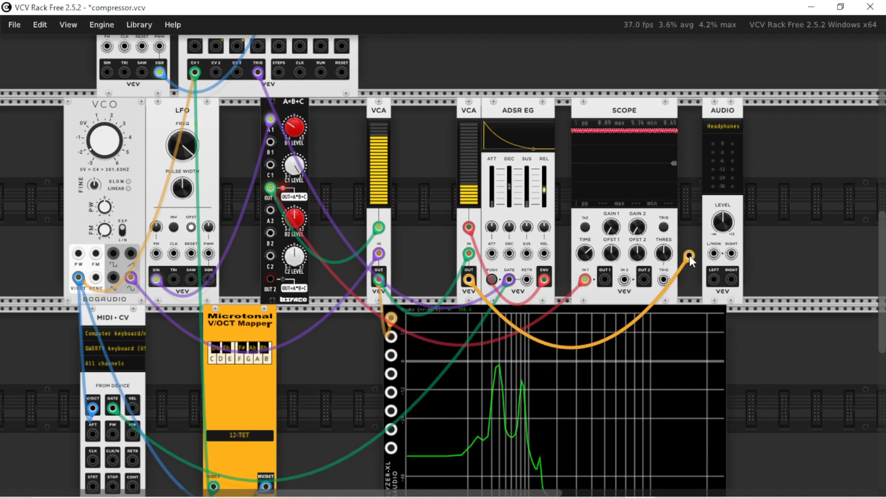
pyautogui.moveTo(689, 256)
pyautogui.mouseDown()
pyautogui.moveTo(702, 256)
pyautogui.moveTo(694, 256)
pyautogui.mouseUp()
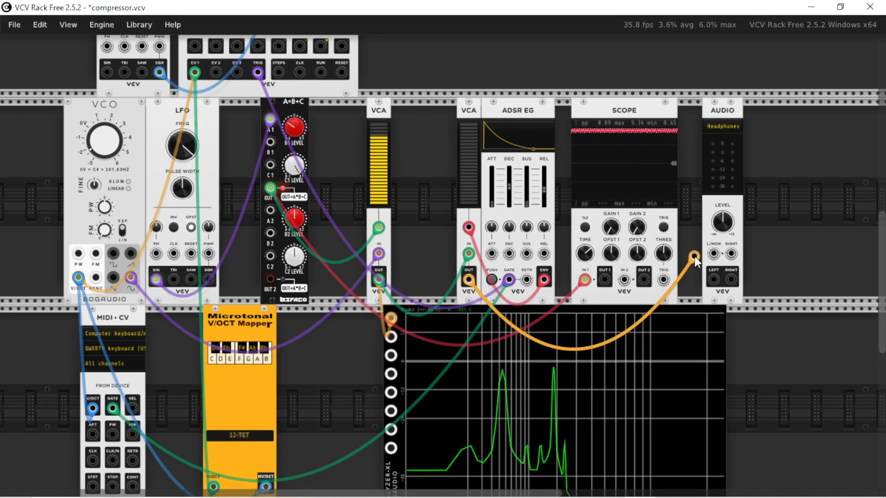
pyautogui.moveTo(693, 256); pyautogui.dragTo(714, 257)
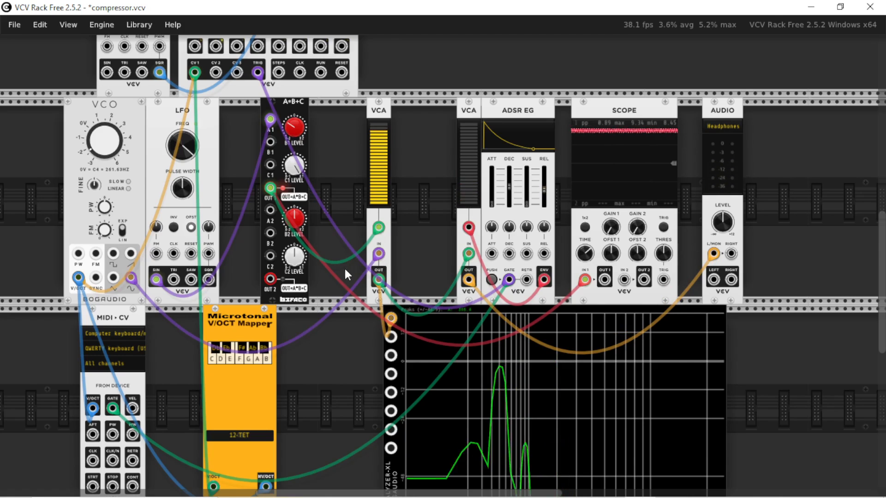
# Deepen the modulation with an A*B+C B1 level of -0.58795 and reduce it again.
pyautogui.moveTo(299, 136)
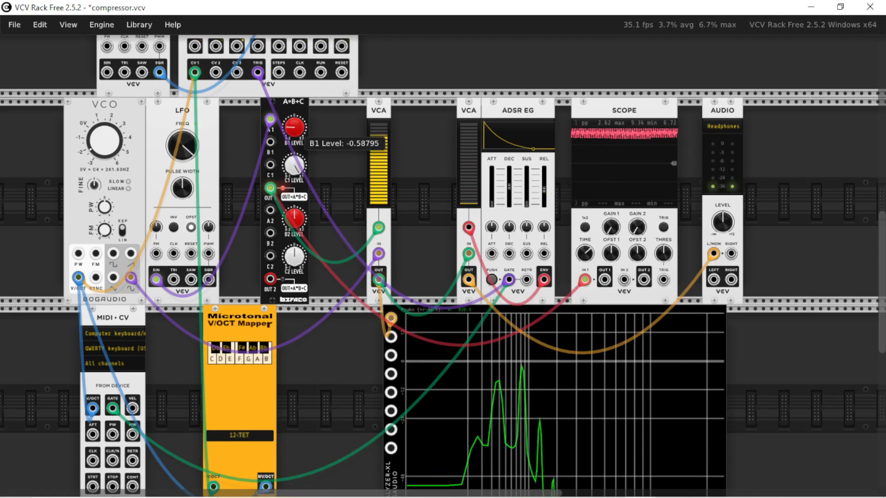
pyautogui.moveTo(294, 127)
pyautogui.mouseDown()
pyautogui.moveTo(293, 140)
pyautogui.moveTo(294, 127)
pyautogui.mouseUp()
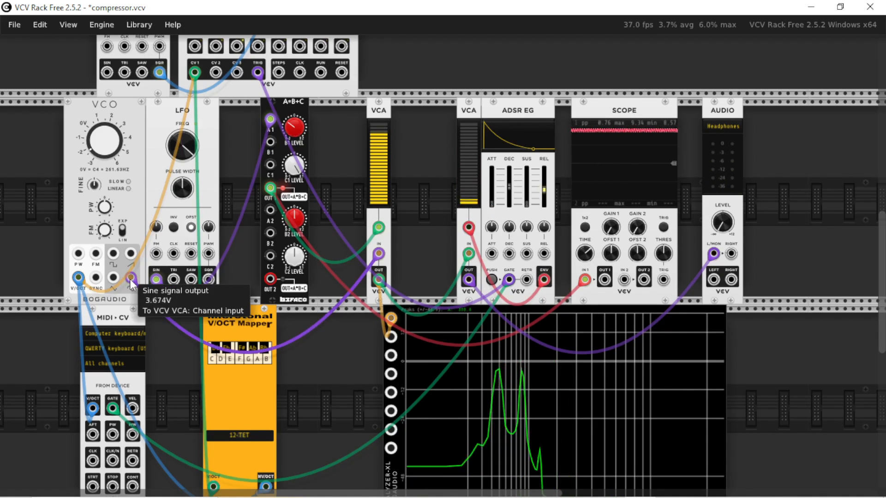
# Move the VCA's input cable from the VCO's sine output to its triangle output.
pyautogui.moveTo(129, 278); pyautogui.dragTo(116, 279)
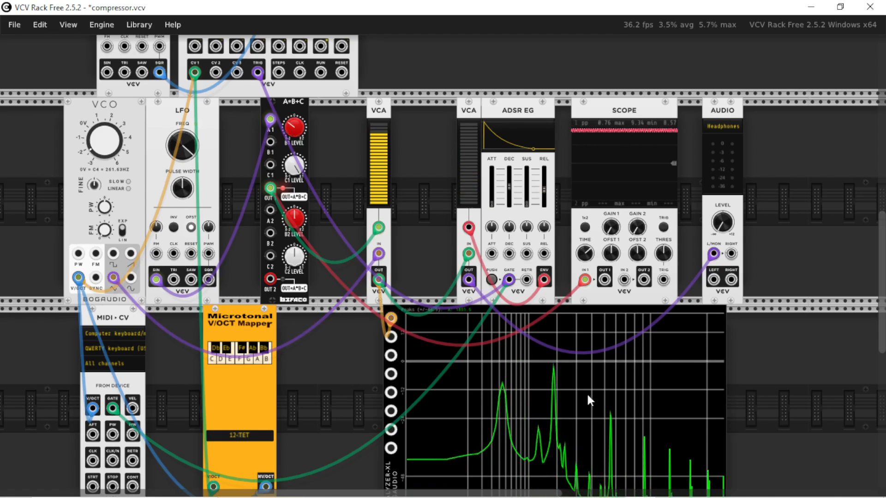
pyautogui.scroll(-3, 586, 394)
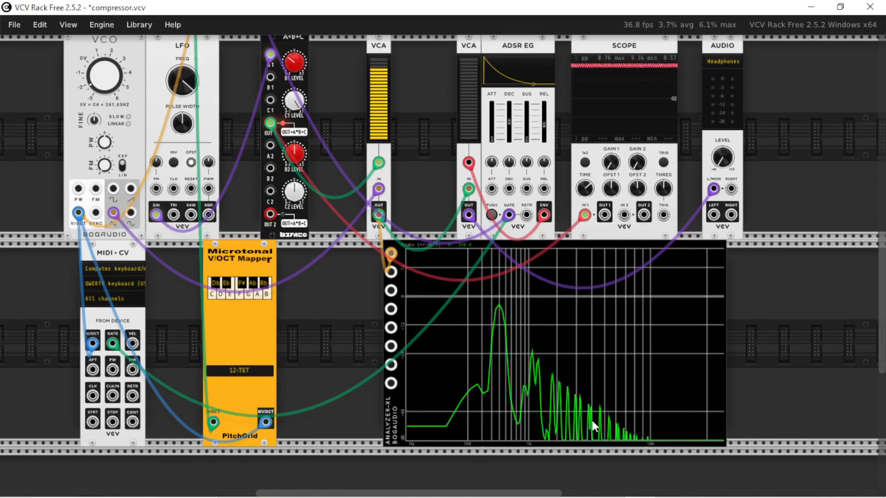
pyautogui.scroll(3, 603, 389)
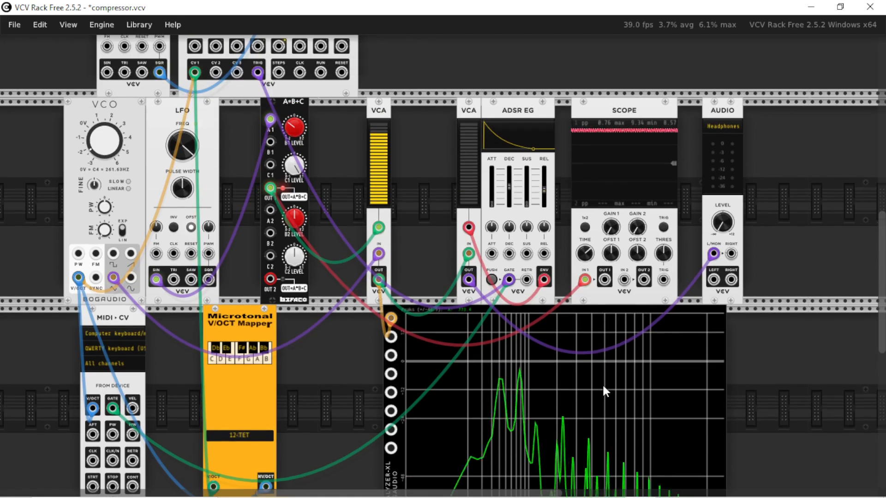
# Adjust the AUDIO module's output level and reduce the modulation depth with the A*B+C's B1 level.
pyautogui.moveTo(723, 222)
pyautogui.mouseDown()
pyautogui.moveTo(722, 203)
pyautogui.moveTo(723, 220)
pyautogui.mouseUp()
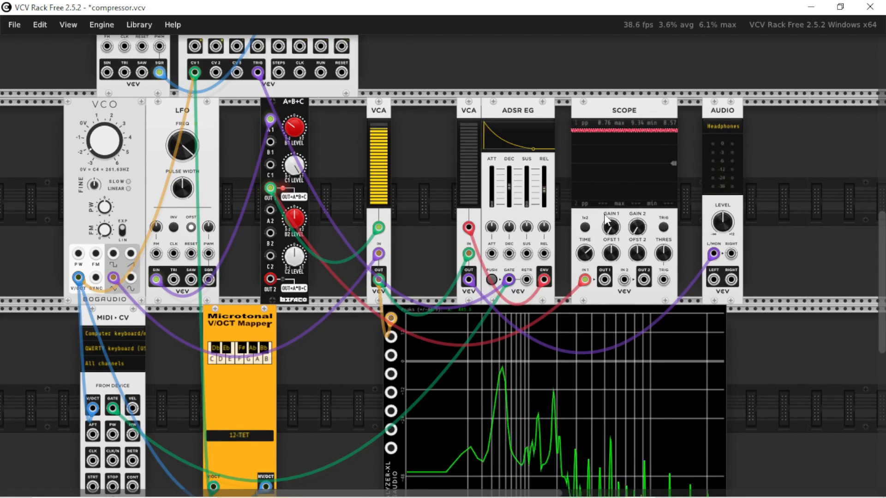
pyautogui.moveTo(294, 127); pyautogui.dragTo(294, 125)
# Shift the AUDIO and SCOPE modules to the right to open a gap beside the ADSR EG.
pyautogui.moveTo(721, 110); pyautogui.dragTo(762, 110)
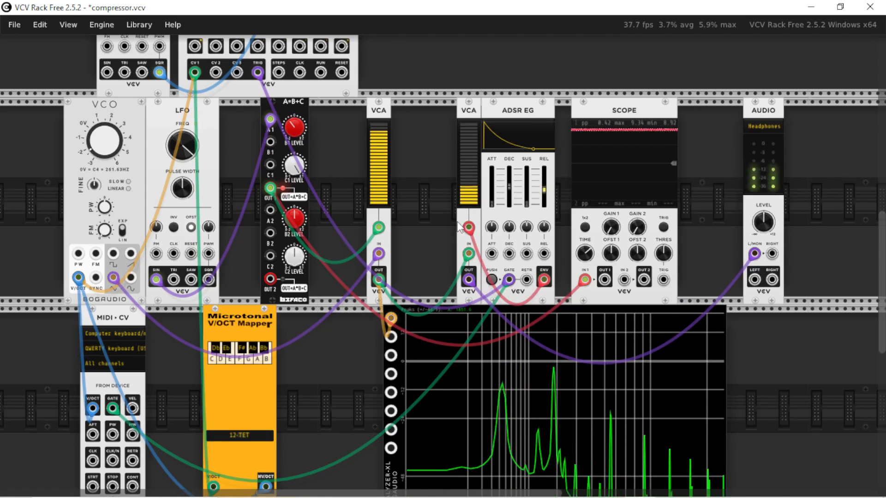
pyautogui.moveTo(624, 112); pyautogui.dragTo(660, 113)
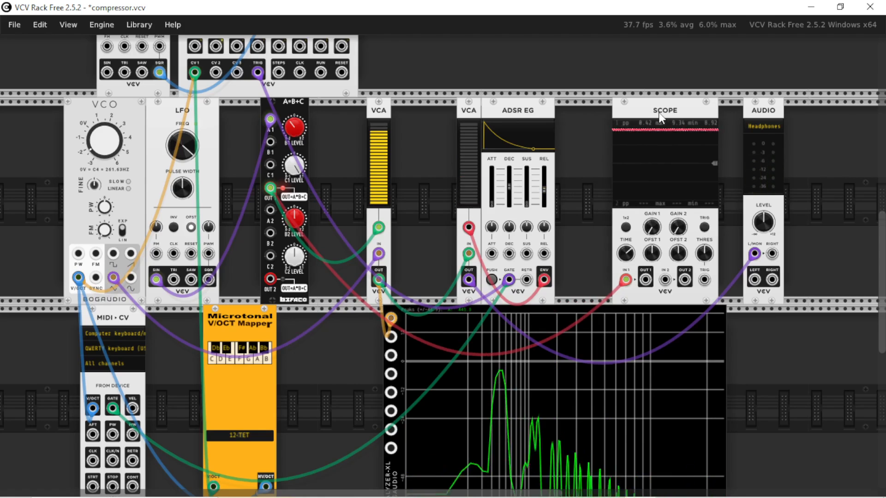
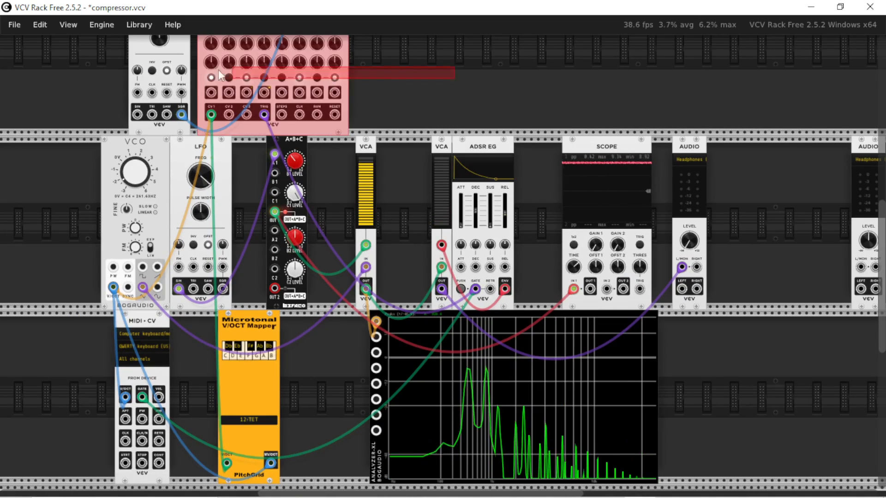
# Delete the sequencer and its clock LFO, plus the MIDI-CV, V/OCT Mapper, analyzer, ADSR EG with its VCA, and SCOPE modules.
pyautogui.moveTo(220, 77); pyautogui.dragTo(56, 99)
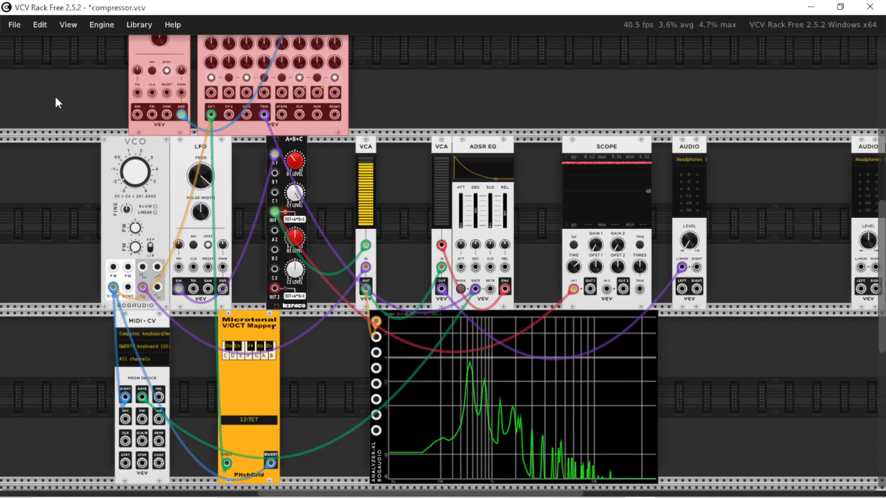
pyautogui.press('Delete')
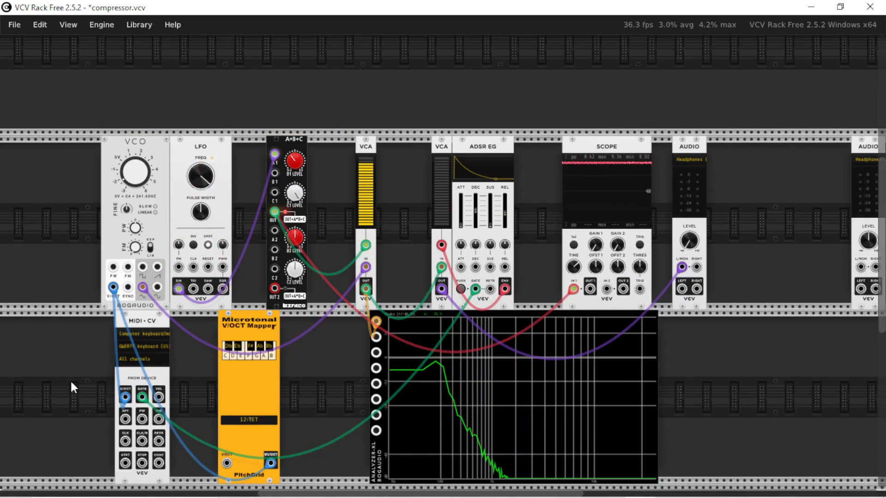
pyautogui.moveTo(73, 383); pyautogui.dragTo(575, 415)
pyautogui.press('Delete')
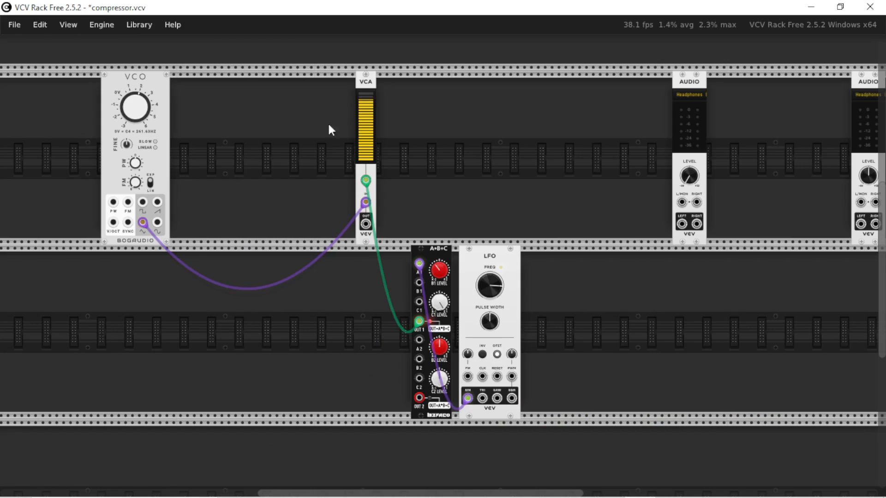
# Move the VCO closer to the VCA and toggle the LFO's offset between unipolar and bipolar, leaving it bipolar.
pyautogui.moveTo(134, 138); pyautogui.dragTo(236, 139)
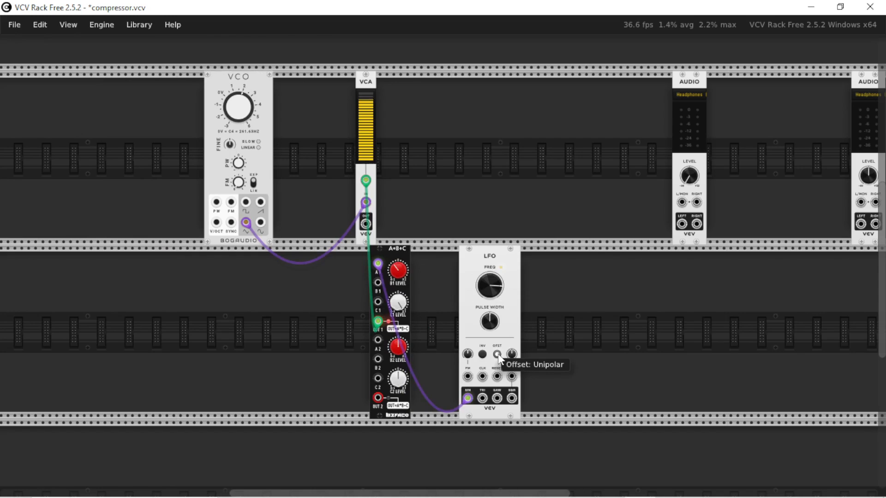
pyautogui.click(498, 355)
pyautogui.click(498, 355)
pyautogui.click(497, 355)
pyautogui.click(496, 355)
pyautogui.click(496, 355)
pyautogui.click(496, 355)
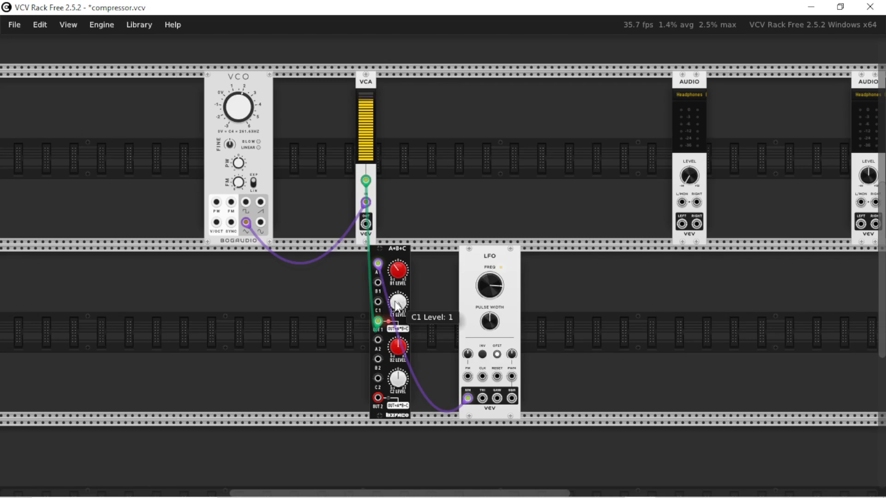
pyautogui.click(497, 355)
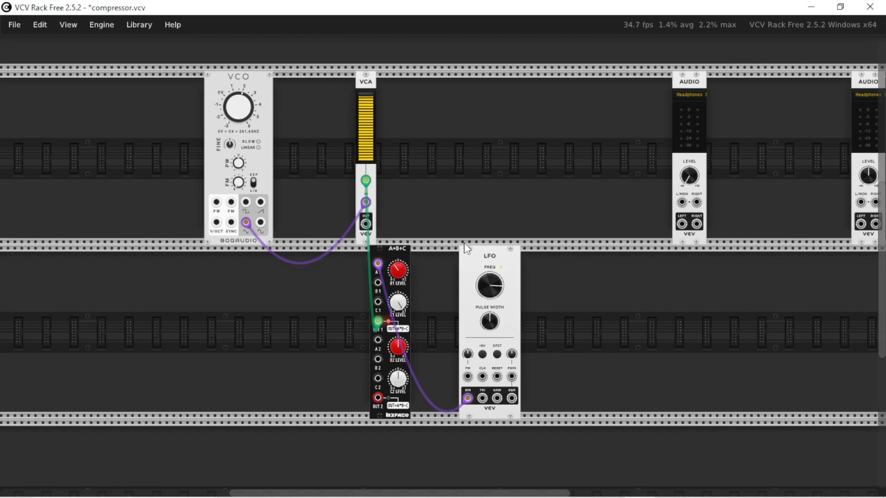
# Move the A*B+C module up beside the VCA and place the LFO directly beneath the VCO.
pyautogui.moveTo(370, 141)
pyautogui.moveTo(401, 271)
pyautogui.moveTo(402, 272); pyautogui.dragTo(467, 175)
pyautogui.moveTo(492, 266); pyautogui.dragTo(243, 267)
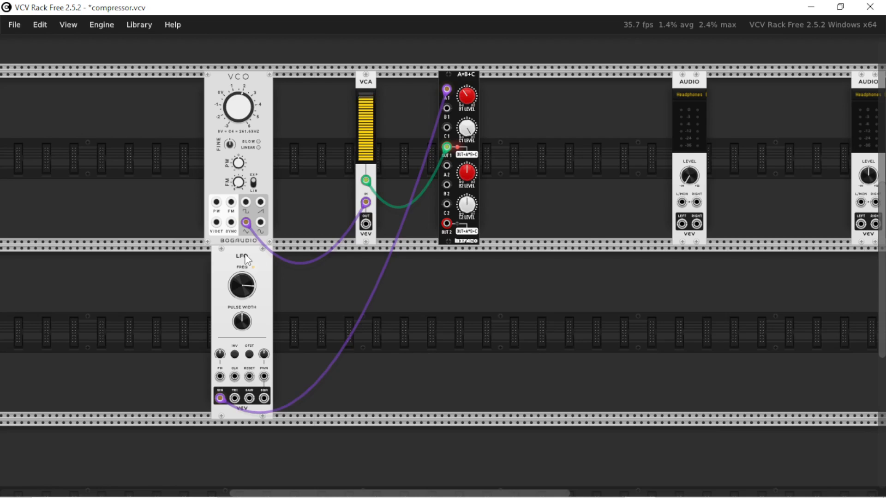
pyautogui.moveTo(245, 253); pyautogui.dragTo(252, 254)
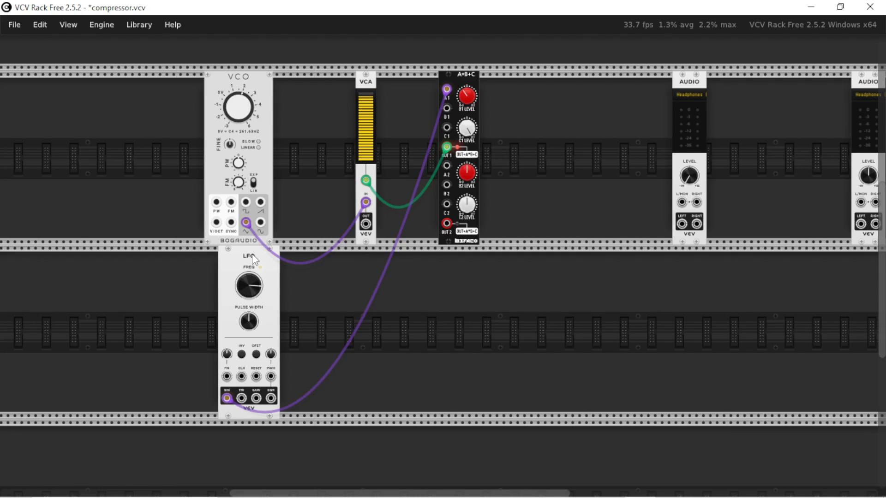
pyautogui.moveTo(252, 255); pyautogui.dragTo(234, 256)
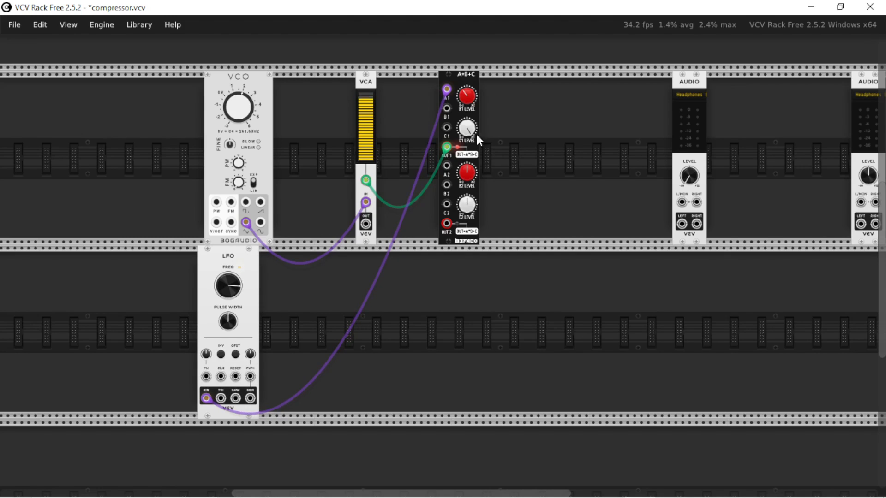
# Remove the cables from the A*B+C's A1 input and OUT 1 output and from the VCA's channel input.
pyautogui.moveTo(448, 90)
pyautogui.moveTo(448, 90); pyautogui.dragTo(408, 90)
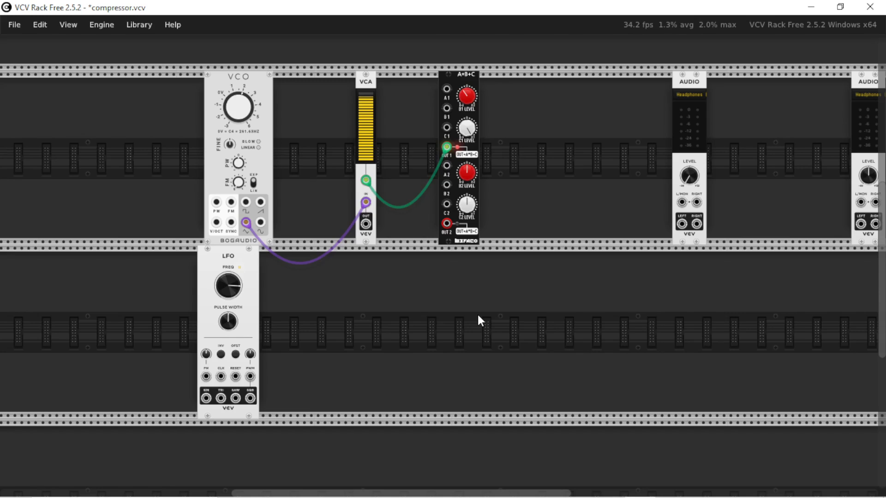
pyautogui.moveTo(447, 150); pyautogui.dragTo(435, 152)
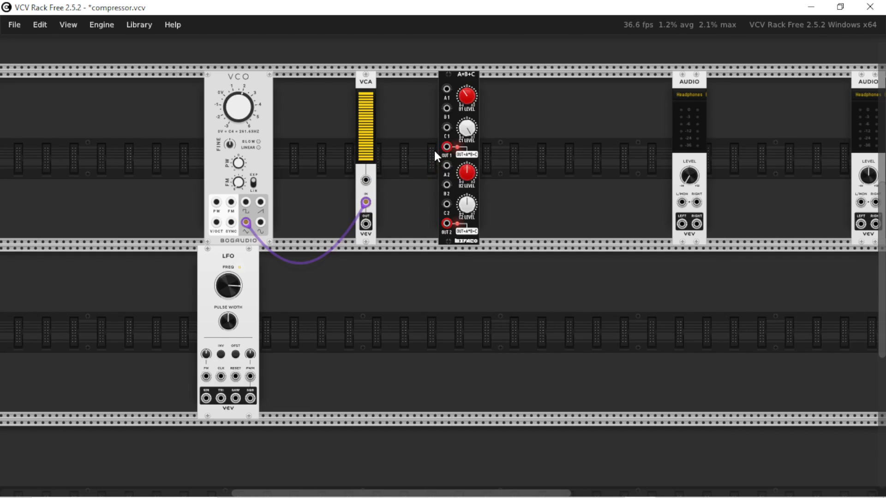
pyautogui.moveTo(373, 131)
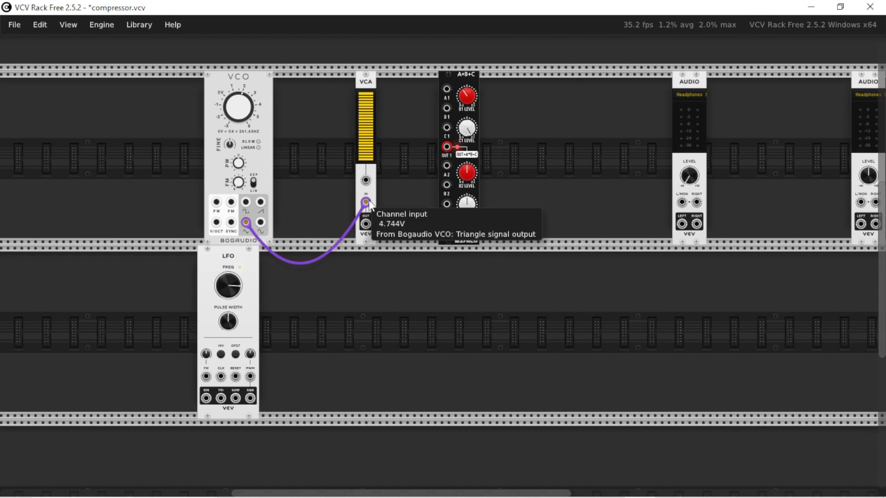
pyautogui.moveTo(368, 202); pyautogui.dragTo(337, 205)
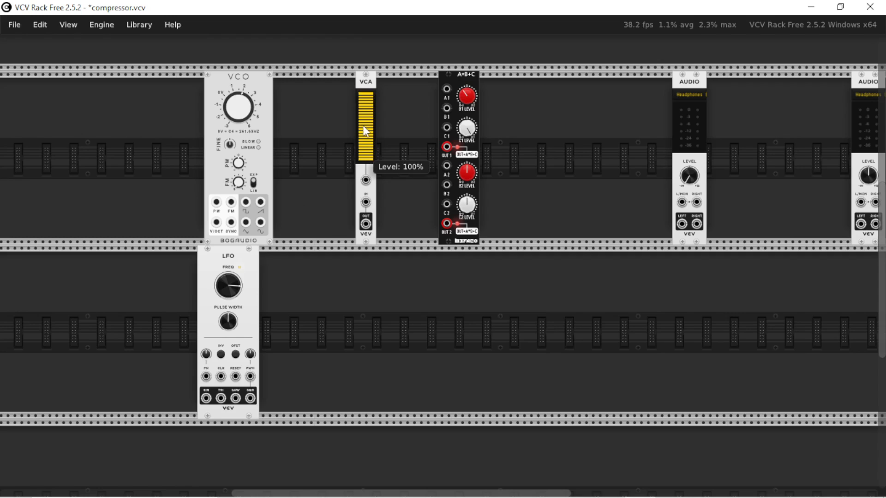
pyautogui.moveTo(261, 222); pyautogui.dragTo(344, 211)
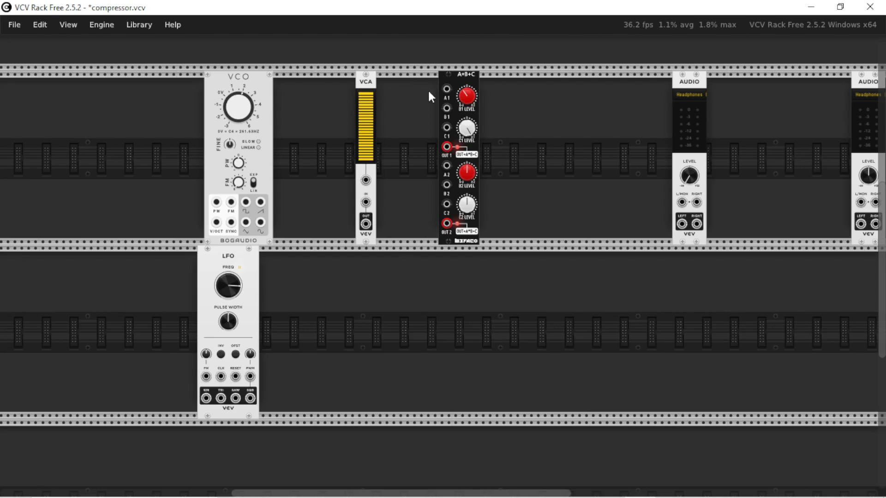
# Reset the A*B+C's C1 level to 0 and reposition the module between the VCA and AUDIO.
pyautogui.moveTo(466, 72); pyautogui.dragTo(487, 78)
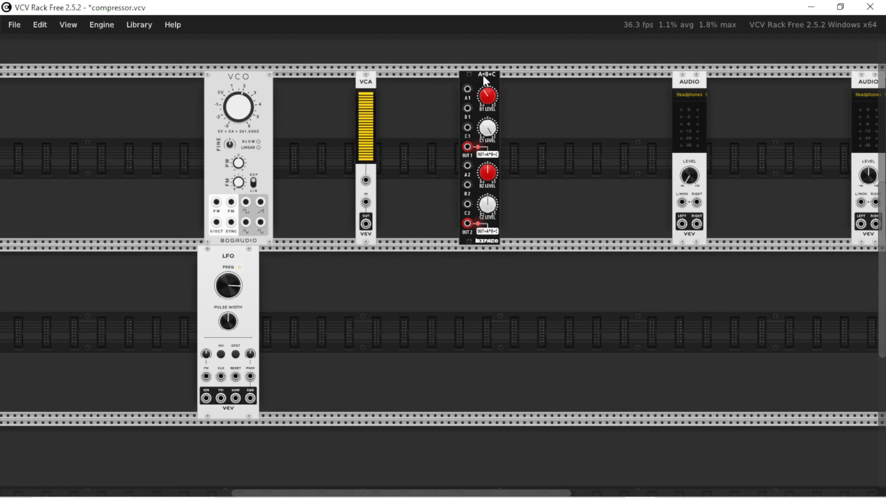
pyautogui.keyDown('ctrl'); pyautogui.scroll(5, 482, 74); pyautogui.keyUp('ctrl')
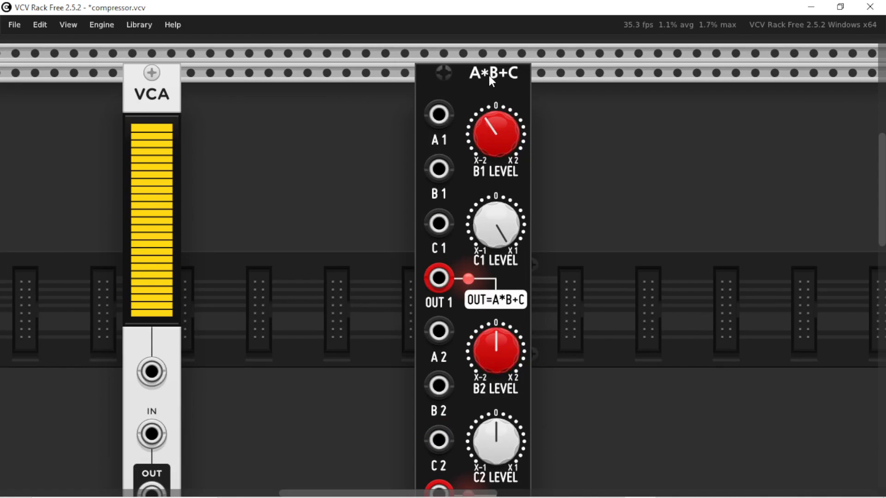
pyautogui.doubleClick(501, 225)
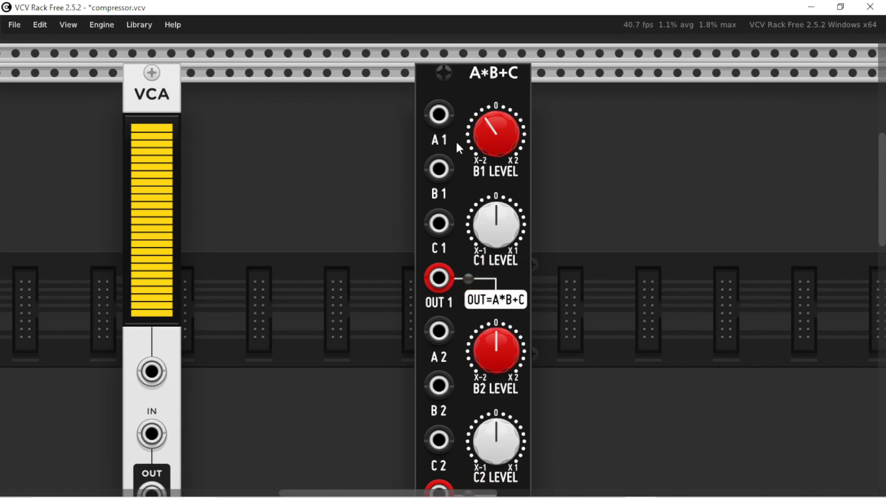
pyautogui.moveTo(437, 119); pyautogui.dragTo(385, 120)
pyautogui.moveTo(421, 178); pyautogui.dragTo(337, 175)
pyautogui.moveTo(333, 89); pyautogui.dragTo(392, 90)
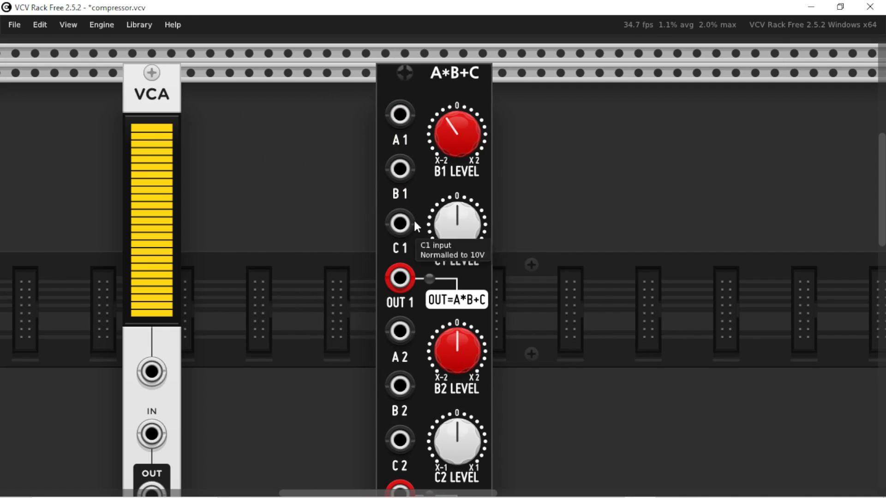
# Remove the LFO and duplicate the VCO, placing the copy on the row below the A*B+C.
pyautogui.scroll(-4, 414, 218)
pyautogui.scroll(5, 416, 309)
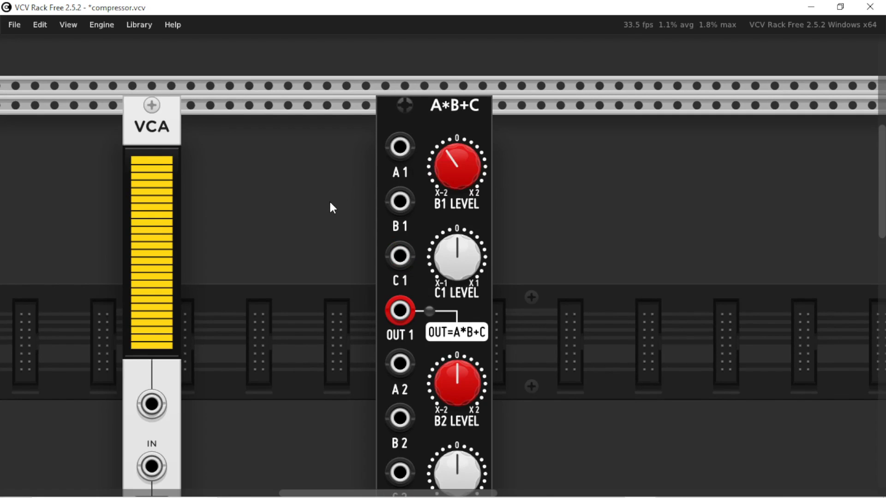
pyautogui.scroll(-5, 331, 208)
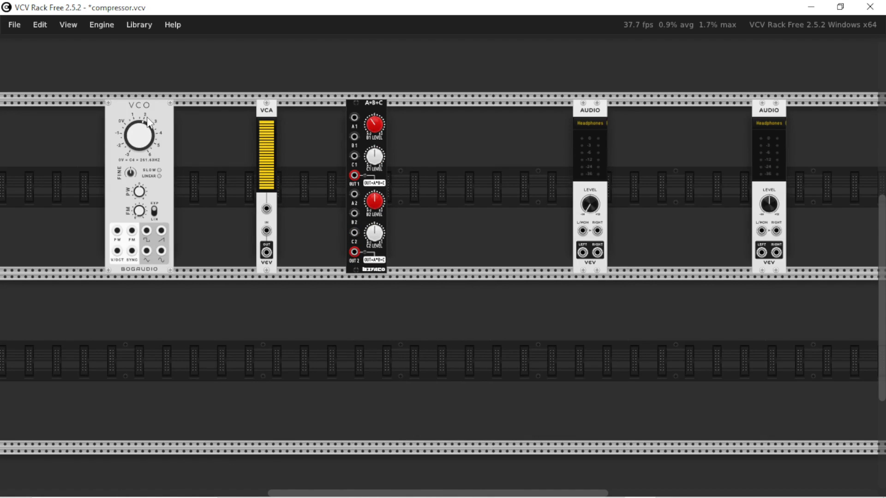
pyautogui.hotkey('ctrl', 'd')
pyautogui.moveTo(204, 115); pyautogui.dragTo(416, 301)
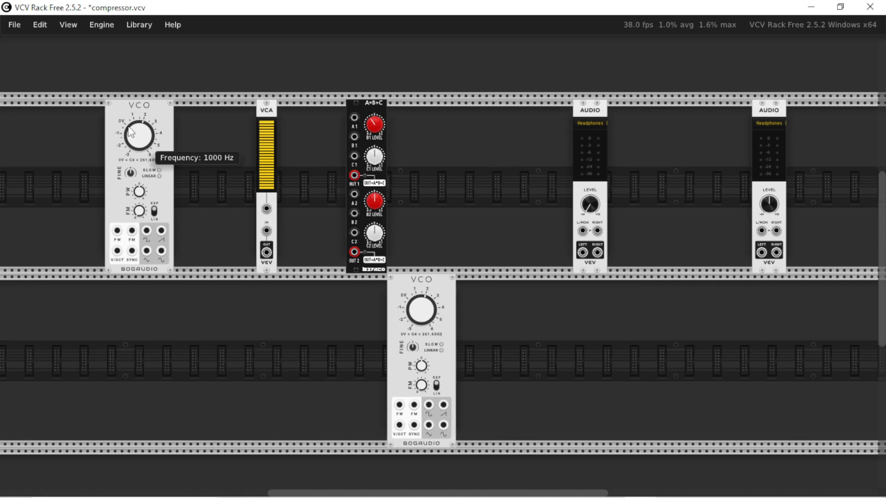
# Set the upper VCO's frequency to 200 Hz.
pyautogui.rightClick(156, 110)
pyautogui.rightClick(137, 107)
pyautogui.rightClick(136, 107)
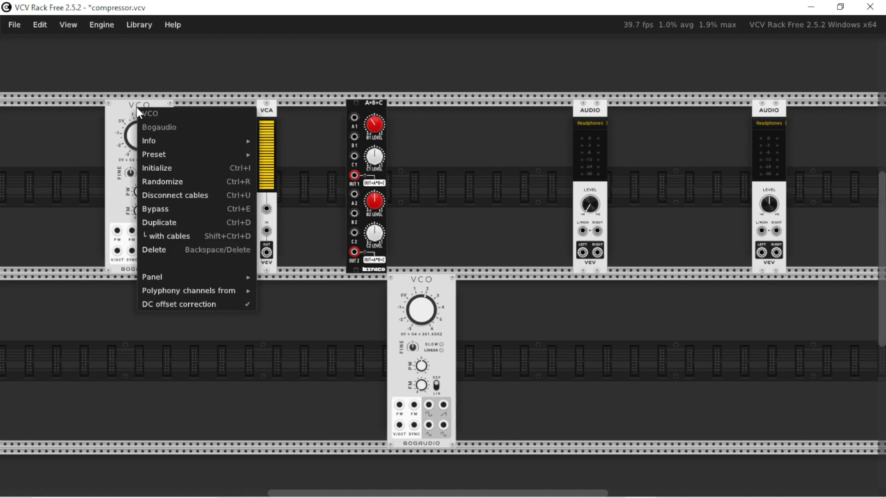
pyautogui.click(137, 107)
pyautogui.rightClick(145, 138)
pyautogui.write('200')
pyautogui.press('Return')
# Patch the two VCO sine outputs into the A*B+C's A1 and B1 inputs and OUT 1 into a new ANALYZER-XL.
pyautogui.moveTo(161, 250); pyautogui.dragTo(359, 316)
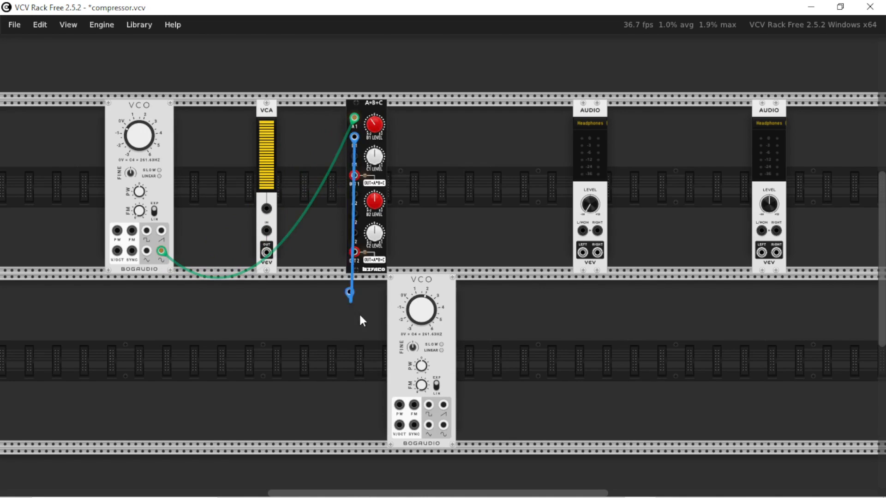
pyautogui.moveTo(354, 175); pyautogui.dragTo(326, 285)
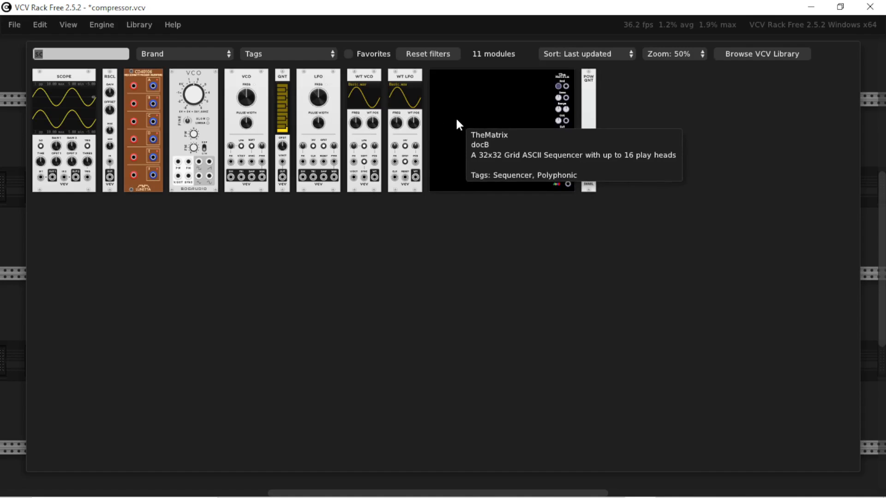
pyautogui.click(577, 129)
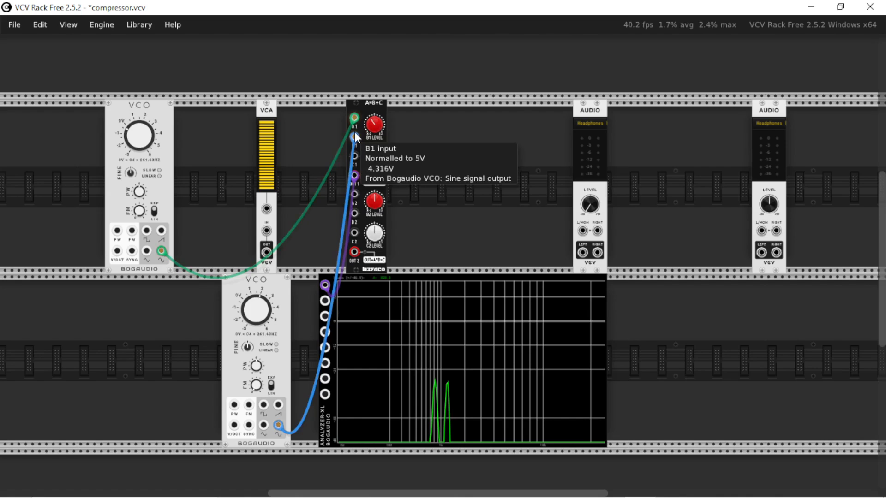
# Sweep the lower VCO's frequency and then the upper VCO's to shift the analyzer's spectrum peaks.
pyautogui.moveTo(255, 316); pyautogui.dragTo(256, 316)
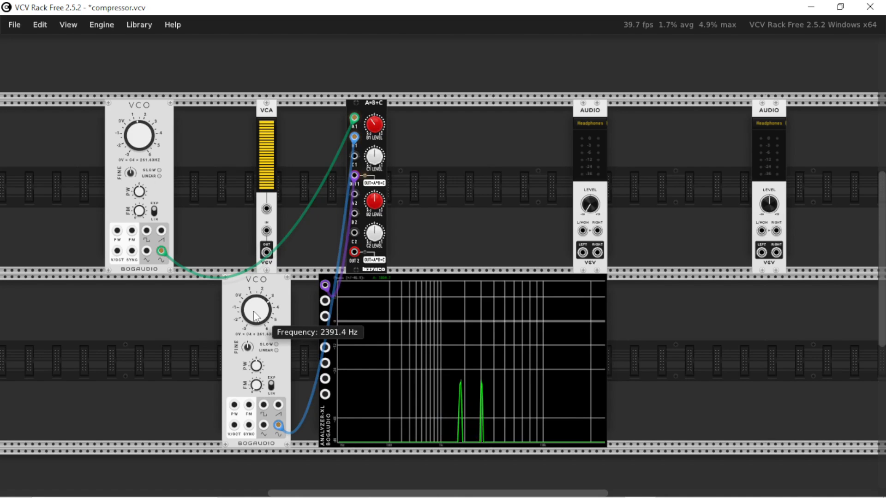
pyautogui.moveTo(138, 137); pyautogui.dragTo(139, 137)
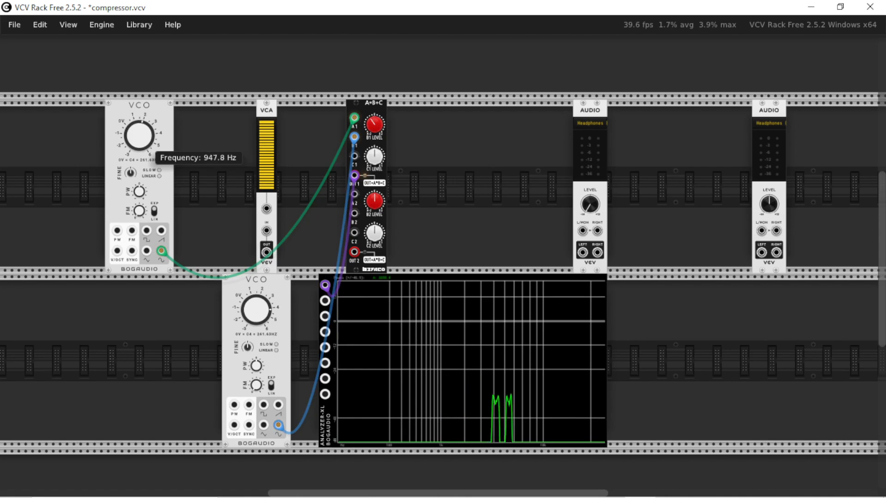
# Patch the A*B+C's OUT 1 into the first AUDIO module's left input and delete the spare AUDIO module.
pyautogui.moveTo(761, 231); pyautogui.dragTo(370, 171)
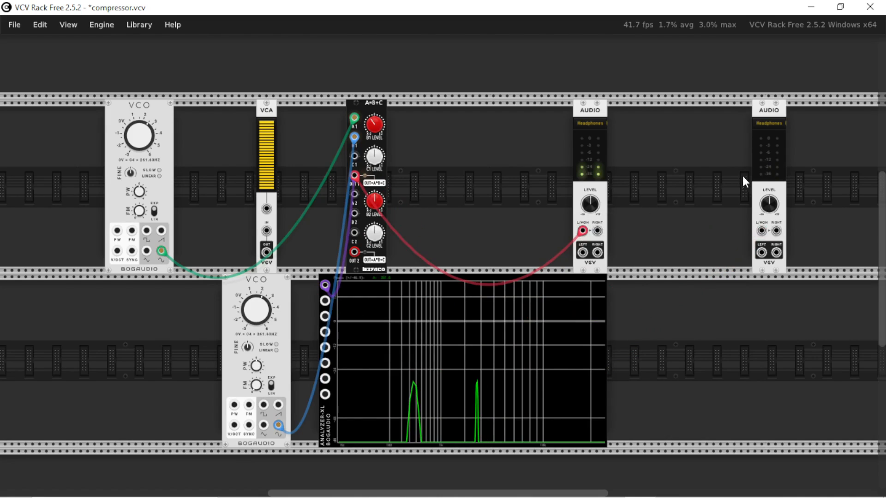
pyautogui.press('Delete')
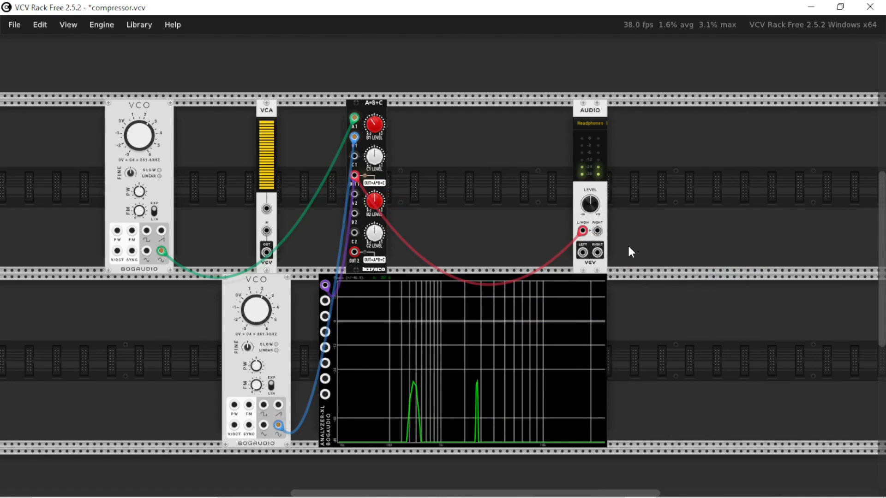
# Sweep both VCOs' frequencies with the sound on, and unplug the cable from the AUDIO module's left input.
pyautogui.moveTo(138, 137); pyautogui.dragTo(138, 137)
pyautogui.moveTo(257, 310); pyautogui.dragTo(257, 310)
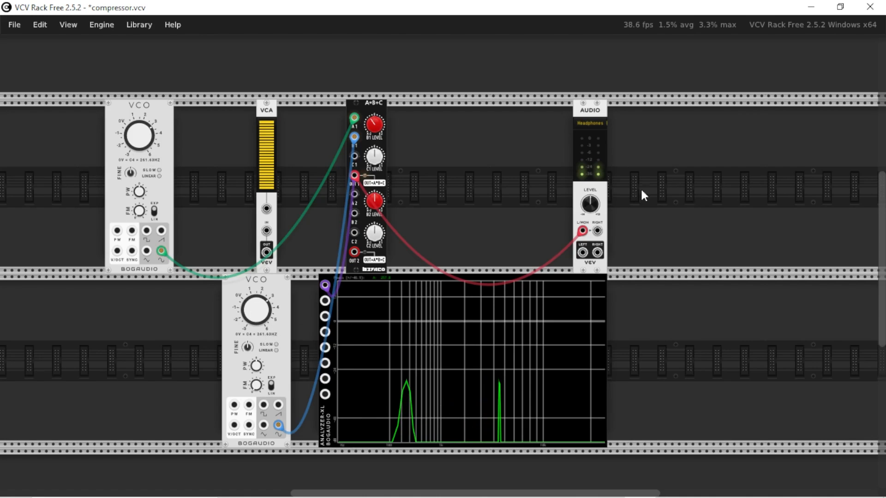
pyautogui.moveTo(589, 231); pyautogui.dragTo(530, 234)
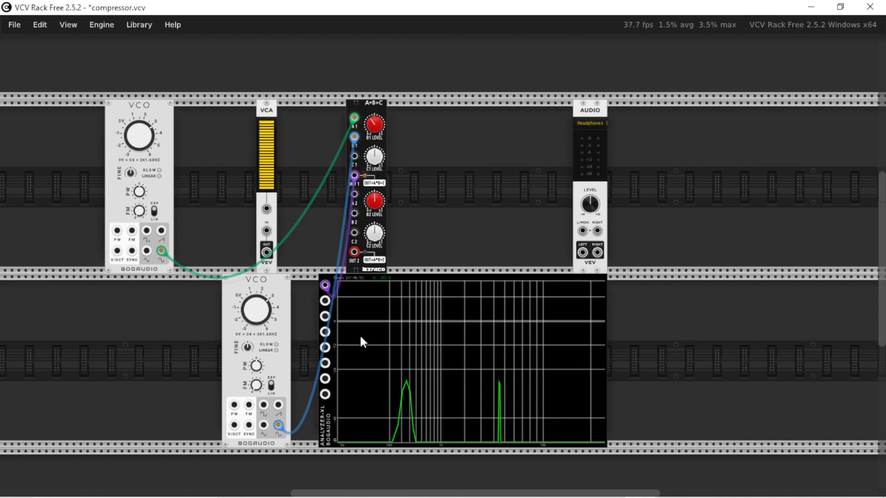
# Retune both VCOs, with the lower one at 2300 Hz, and reconnect the A*B+C's OUT 1 to the AUDIO module's left input.
pyautogui.rightClick(140, 139)
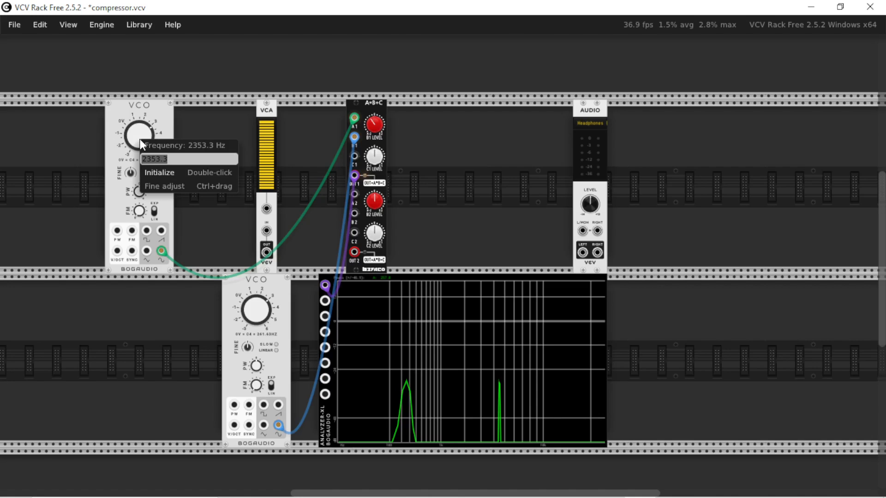
pyautogui.rightClick(255, 311)
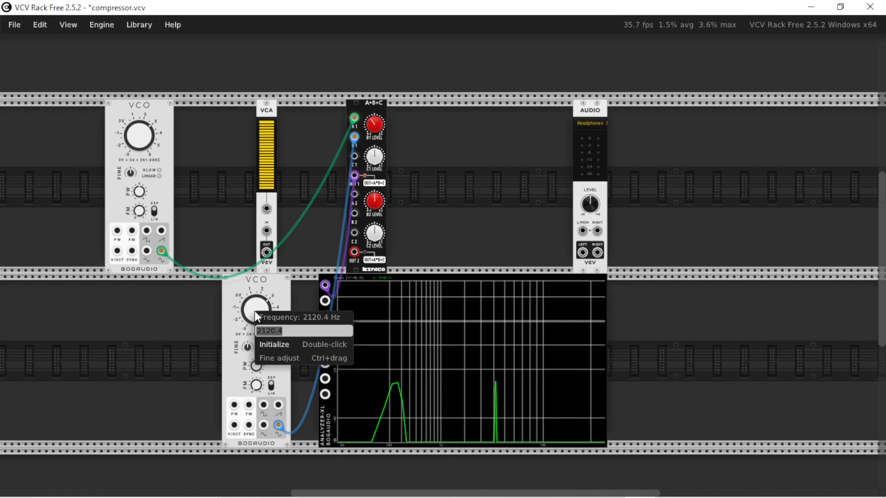
pyautogui.write('2300')
pyautogui.press('Return')
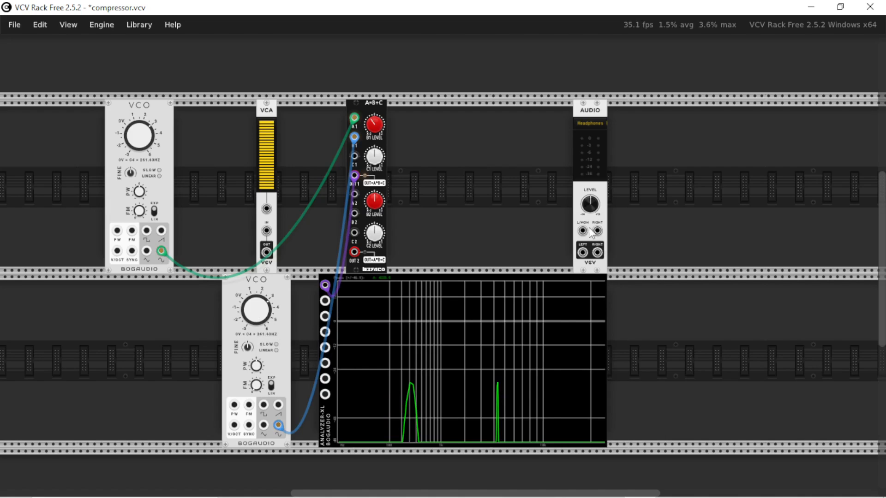
pyautogui.moveTo(582, 231); pyautogui.dragTo(354, 176)
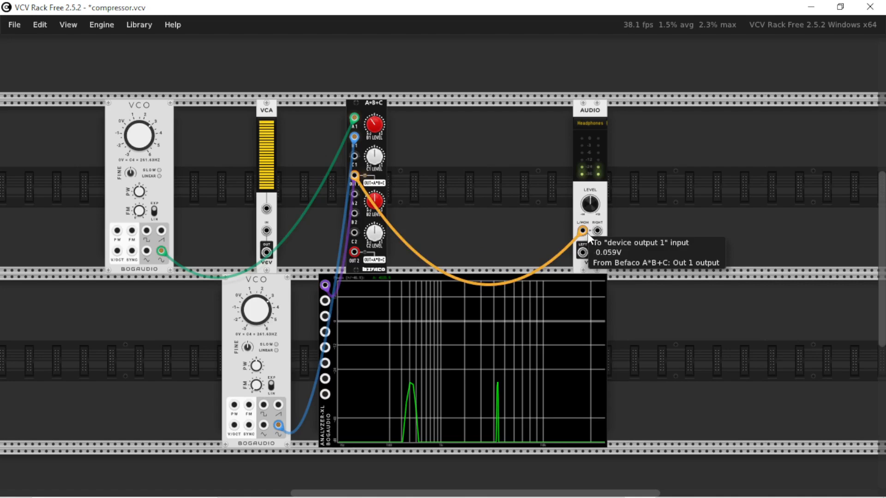
# Unplug the cable from the AUDIO module's left input and move the analyzer further along its row to make room.
pyautogui.moveTo(588, 234); pyautogui.dragTo(563, 359)
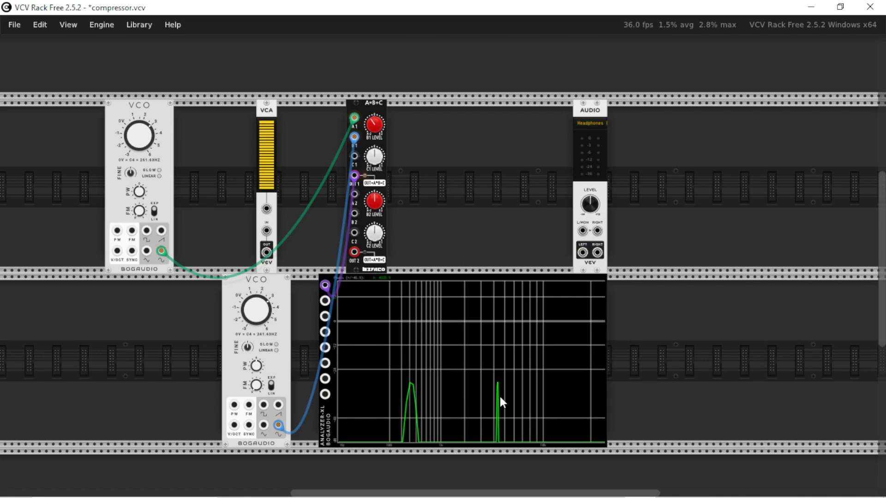
pyautogui.moveTo(327, 434); pyautogui.dragTo(438, 444)
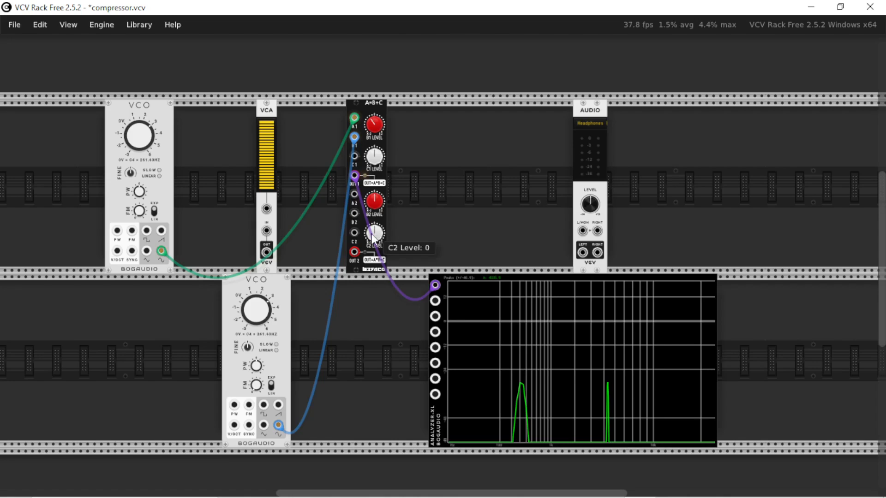
# Replace the lower VCO with a VCV LFO and raise the LFO's frequency.
pyautogui.moveTo(270, 161)
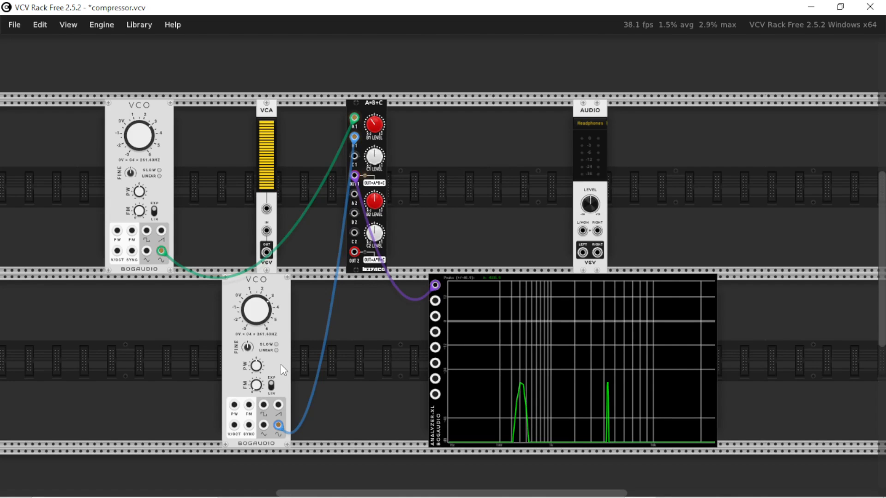
pyautogui.press('Return')
pyautogui.write('lfo')
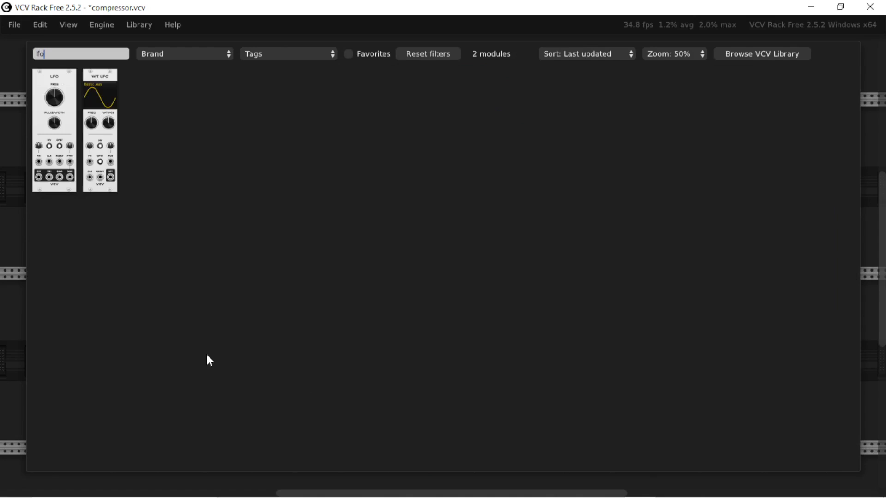
pyautogui.click(54, 116)
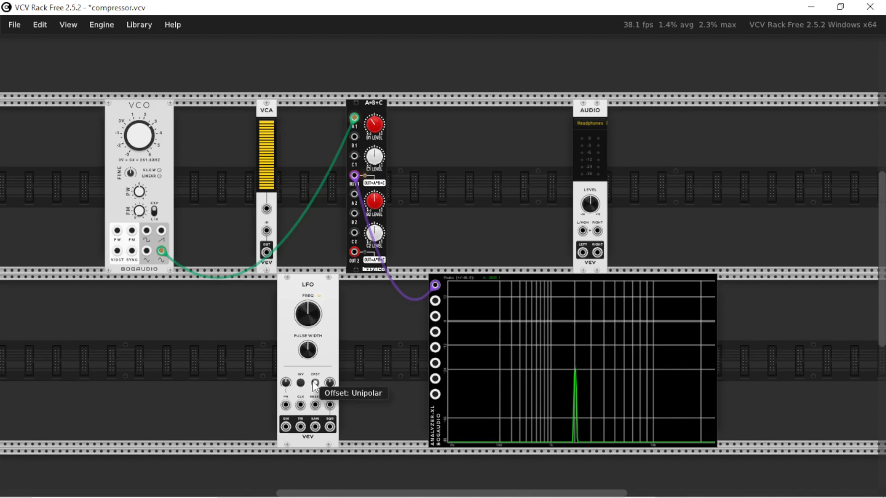
pyautogui.rightClick(312, 316)
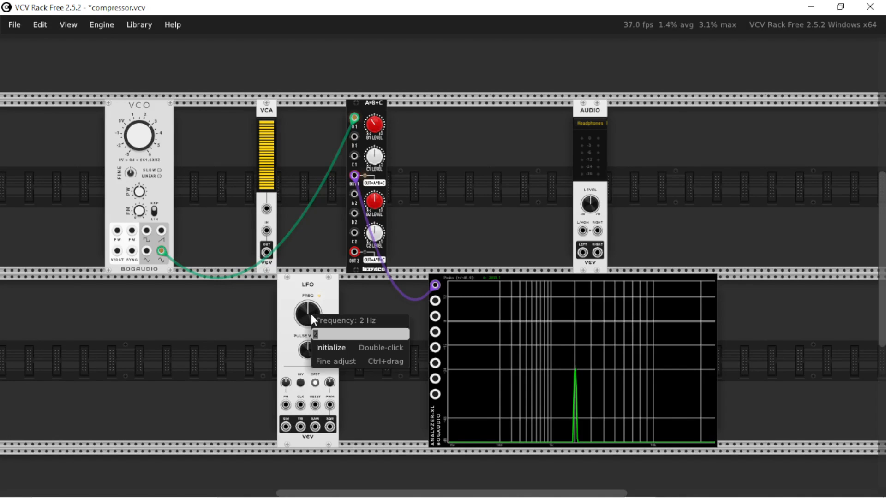
pyautogui.write('500')
pyautogui.press('Return')
# Patch the LFO's SIN output into the A*B+C's B1 input and raise the B1 level.
pyautogui.rightClick(143, 132)
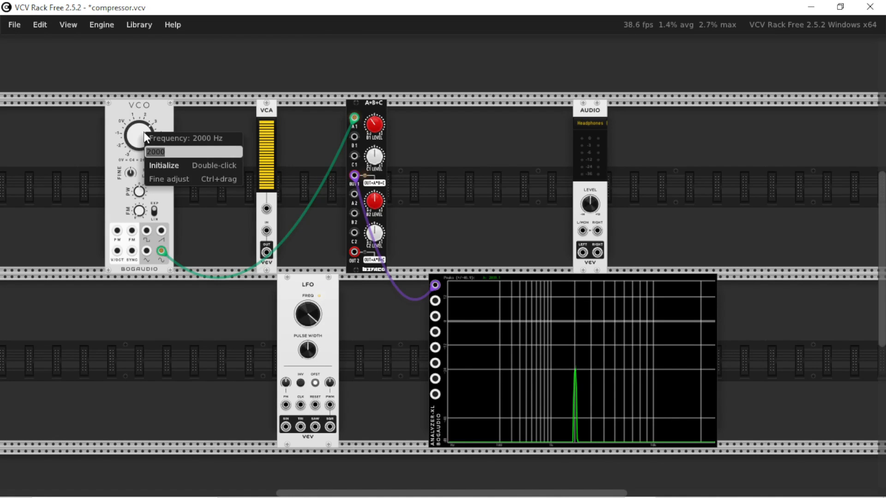
pyautogui.click(220, 369)
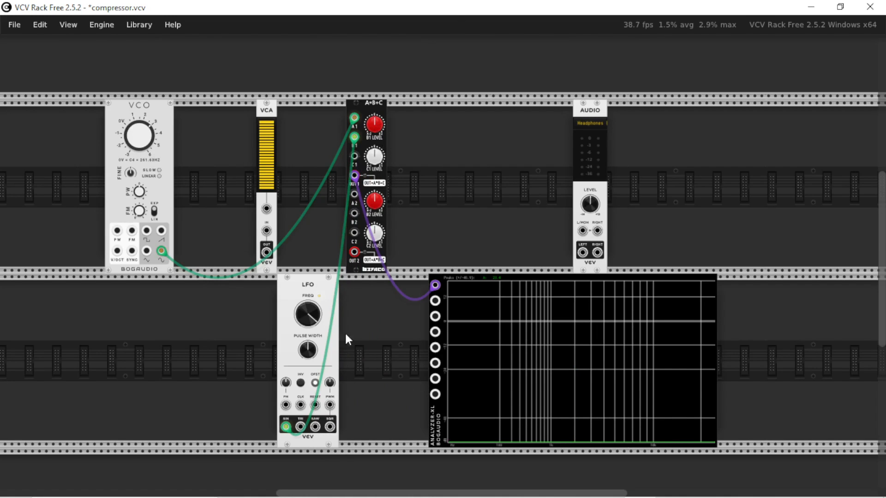
pyautogui.moveTo(315, 314)
pyautogui.moveTo(374, 124)
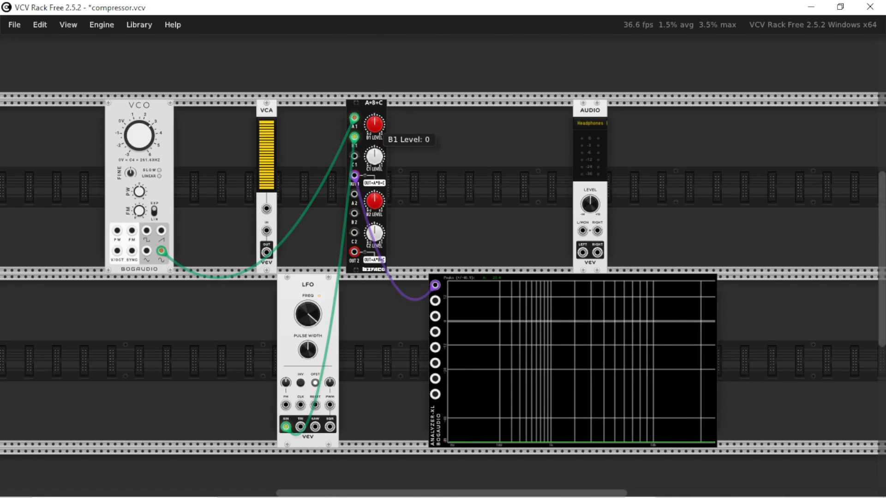
pyautogui.moveTo(375, 125); pyautogui.dragTo(375, 79)
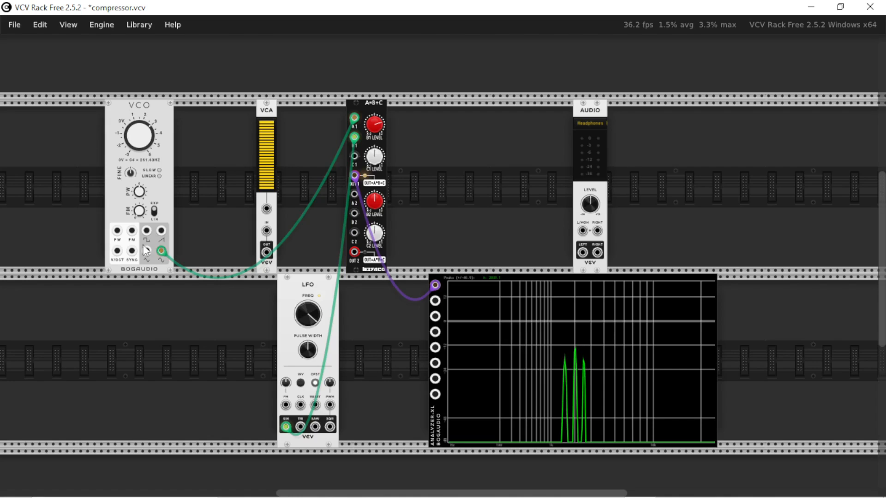
# Patch the VCO and LFO sines through the VCA to the analyzer's Signal B, match the B1 level, and unplug the VCA's output.
pyautogui.moveTo(267, 230)
pyautogui.mouseDown()
pyautogui.moveTo(157, 252)
pyautogui.moveTo(244, 247)
pyautogui.mouseUp()
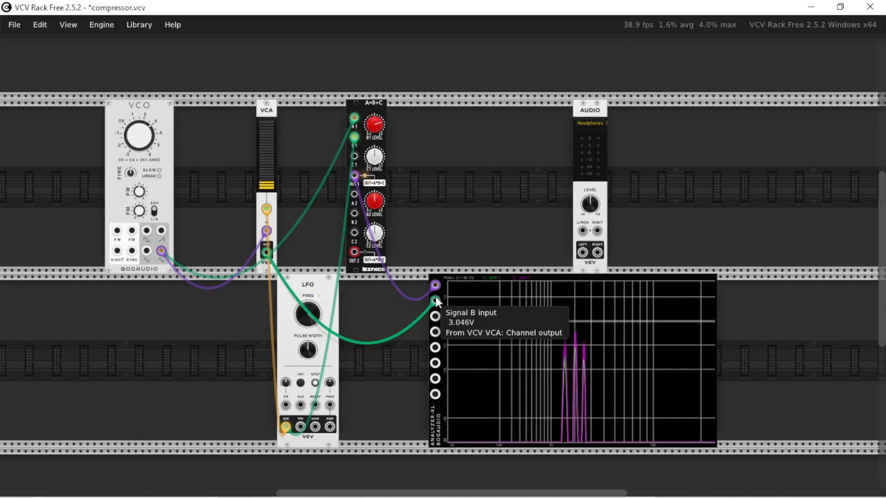
pyautogui.moveTo(375, 124); pyautogui.dragTo(377, 128)
pyautogui.moveTo(435, 302)
pyautogui.mouseDown()
pyautogui.moveTo(434, 325)
pyautogui.moveTo(436, 303)
pyautogui.moveTo(332, 156)
pyautogui.mouseUp()
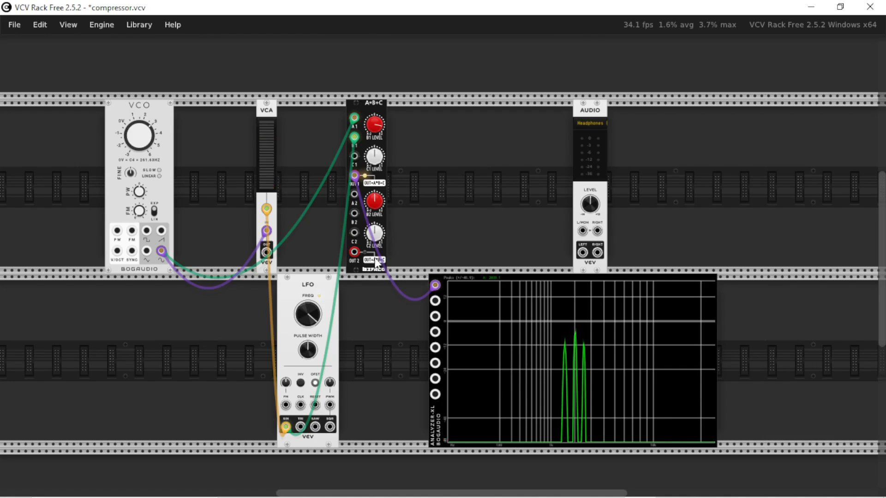
# Replace the LFO with a duplicate VCO patched into B1, and route the A*B+C's OUT 1 to the AUDIO module's left input.
pyautogui.scroll(-3, 374, 259)
pyautogui.scroll(3, 375, 259)
pyautogui.scroll(-2, 376, 262)
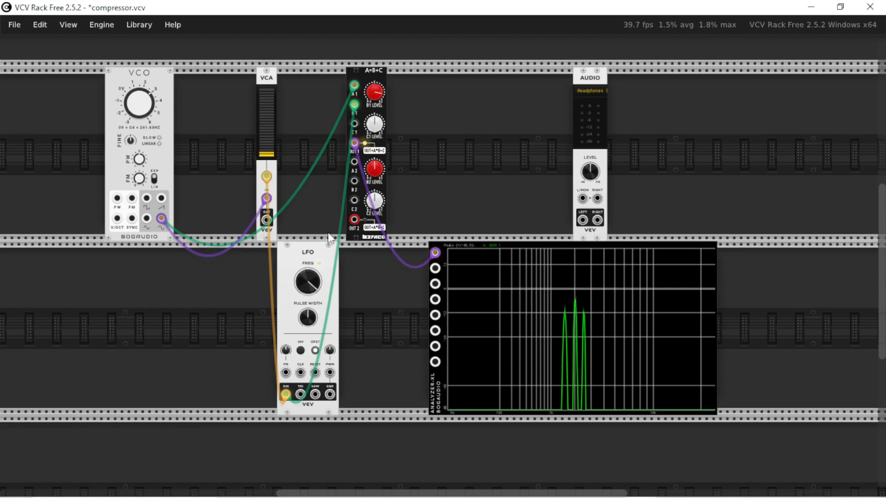
pyautogui.press('Delete')
pyautogui.hotkey('ctrl', 'd')
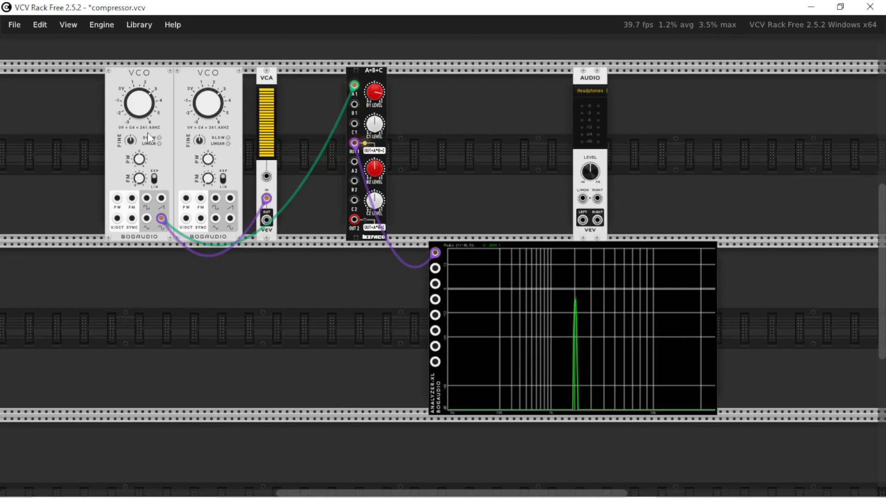
pyautogui.moveTo(206, 77); pyautogui.dragTo(309, 261)
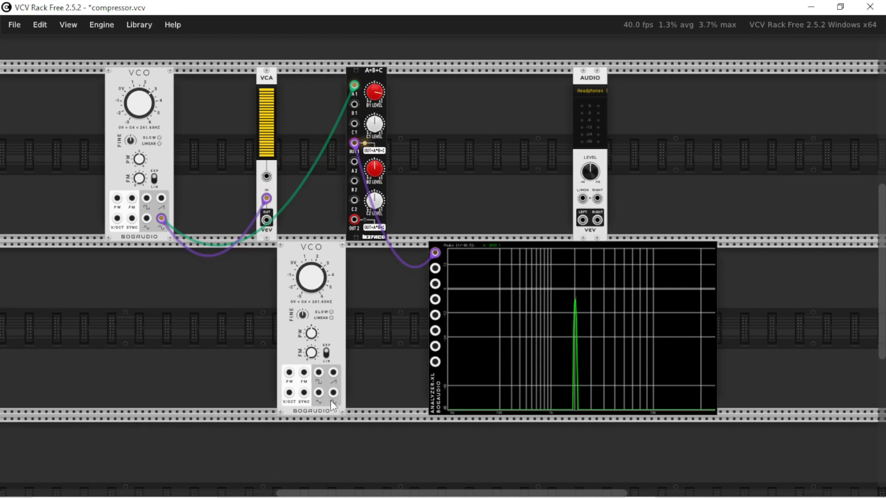
pyautogui.moveTo(140, 103); pyautogui.dragTo(139, 112)
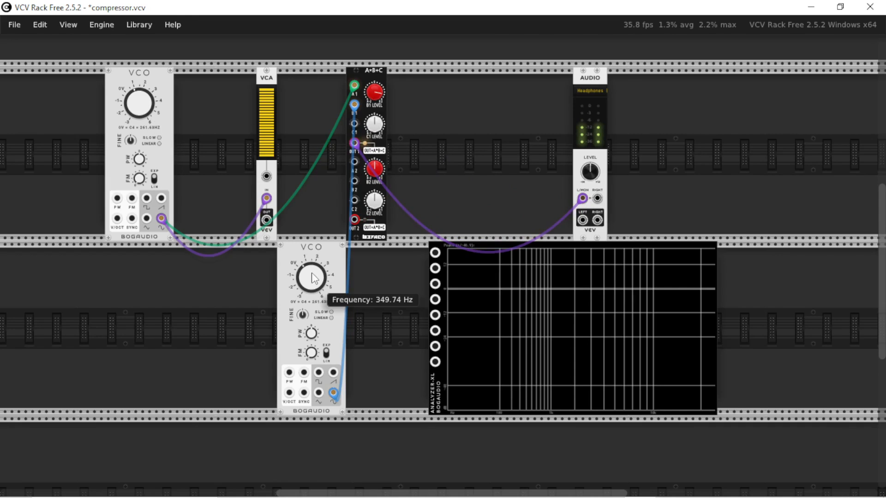
# Add a VCA before the AUDIO module and an ADSR EG beside that VCA.
pyautogui.rightClick(568, 198)
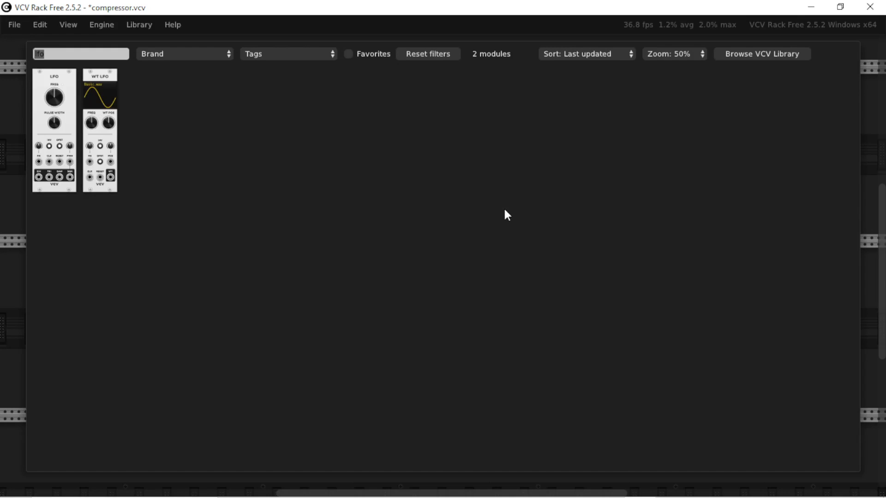
pyautogui.write('vca')
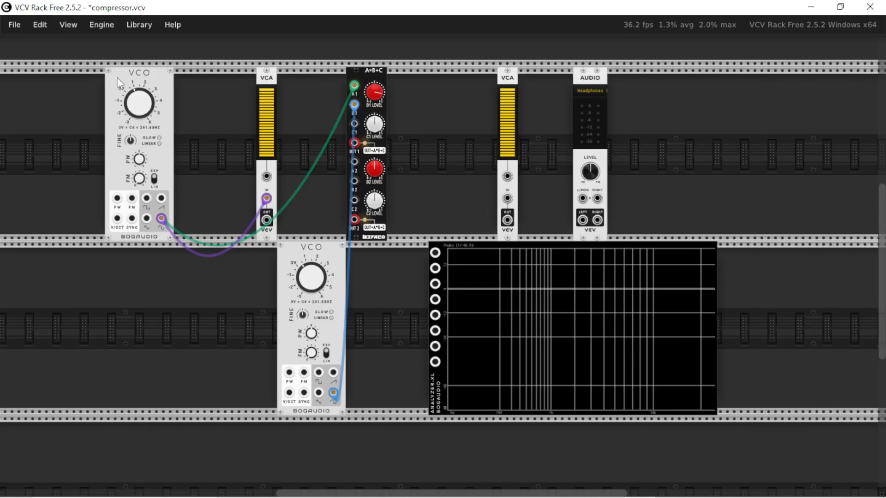
pyautogui.write('adsr')
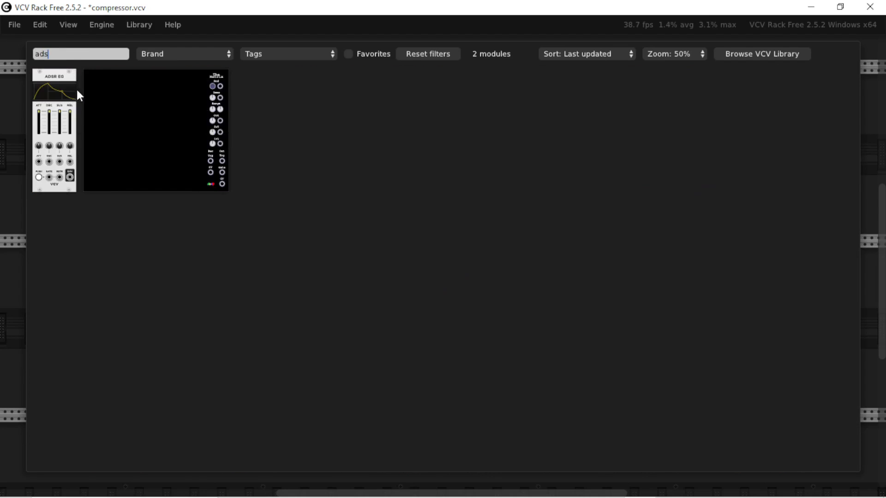
pyautogui.click(74, 89)
# Add a MIDI-CV module, gate the ADSR EG with it, and patch OUT 1 through the envelope-controlled VCA to the AUDIO module.
pyautogui.moveTo(440, 372); pyautogui.dragTo(579, 372)
pyautogui.rightClick(455, 281)
pyautogui.write('midi')
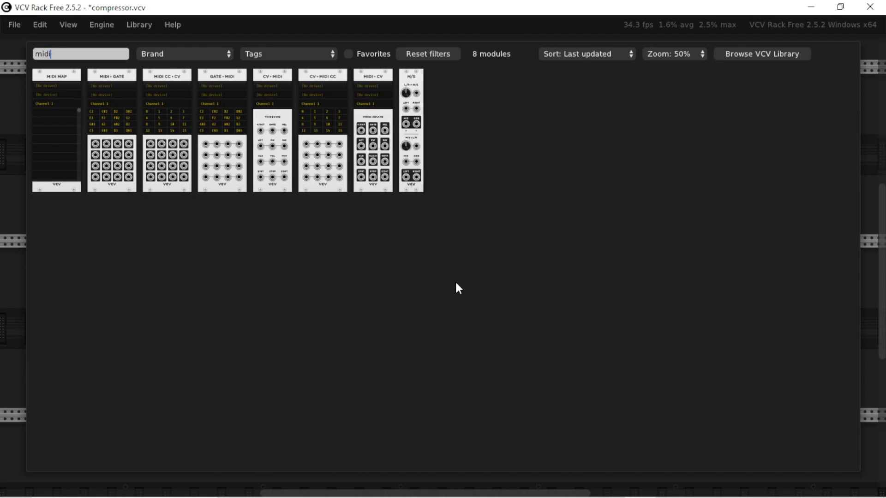
pyautogui.click(372, 89)
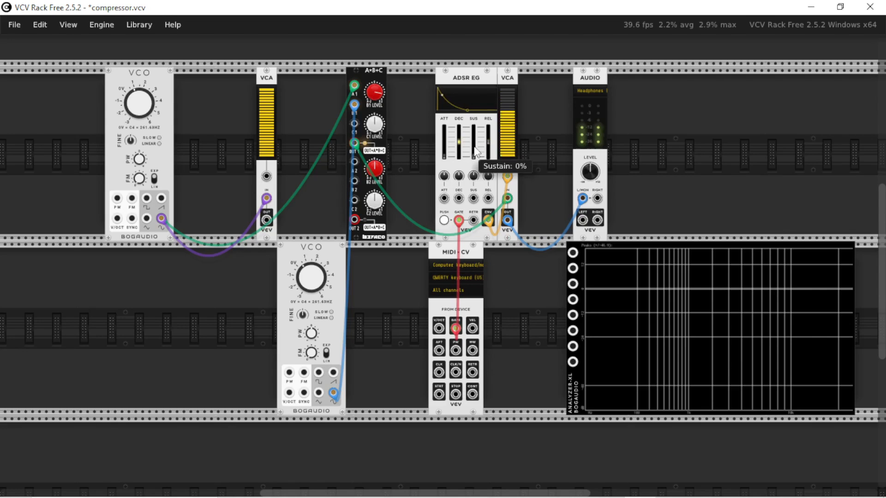
# Play test notes and shape the ADSR envelope with the attack and sustain at their minimum.
pyautogui.press('q')
pyautogui.press('q')
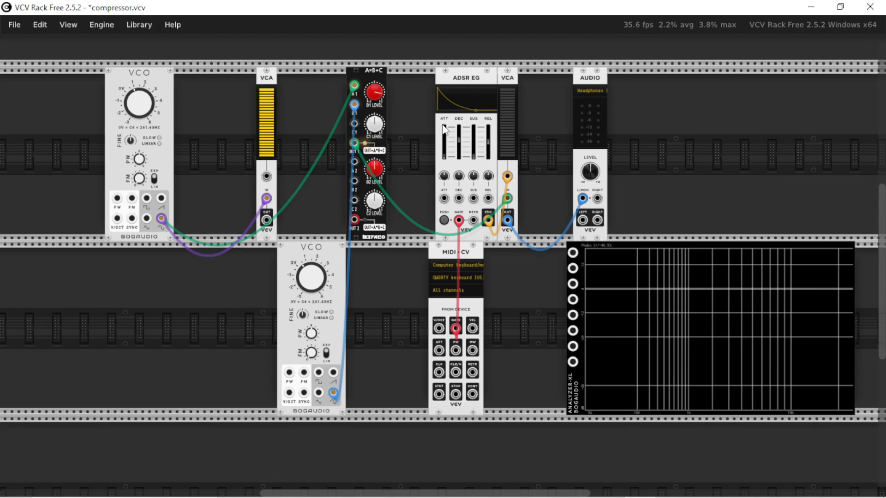
pyautogui.moveTo(444, 129); pyautogui.dragTo(444, 156)
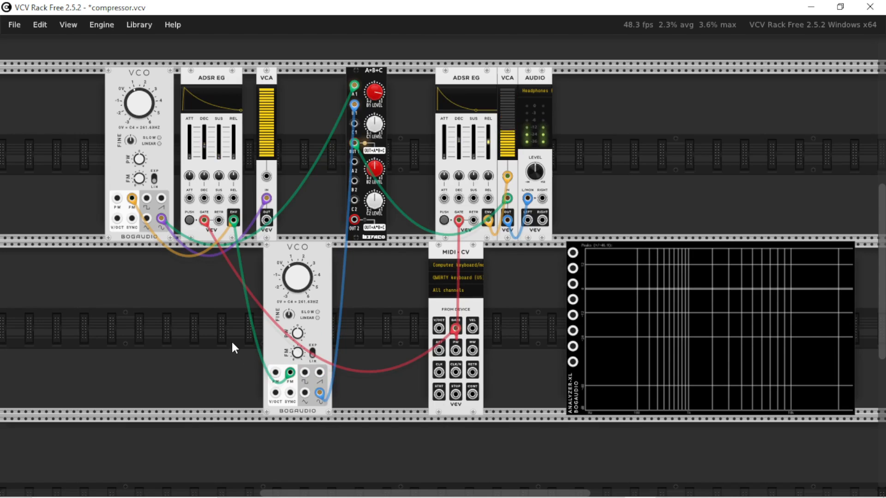
pyautogui.press('q')
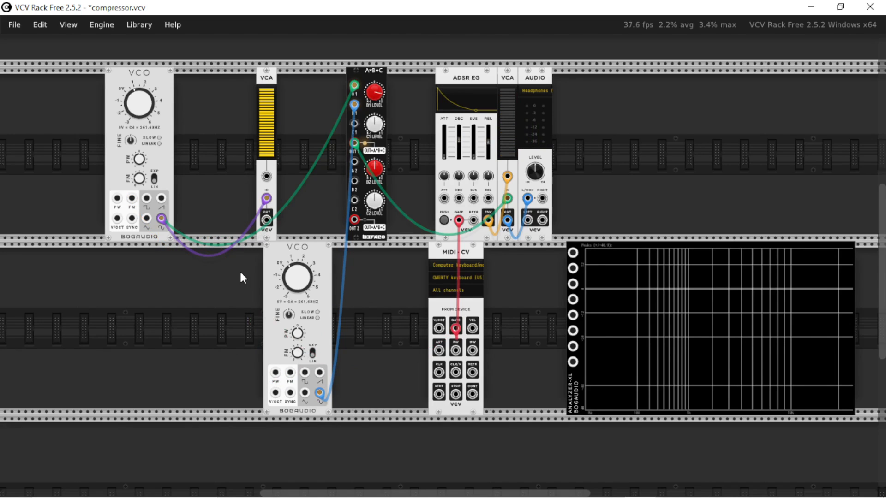
# Duplicate the ADSR EG below the upper VCO, gate it from the MIDI-CV, and patch its envelope into both VCOs' FM inputs.
pyautogui.hotkey('ctrl', 'd')
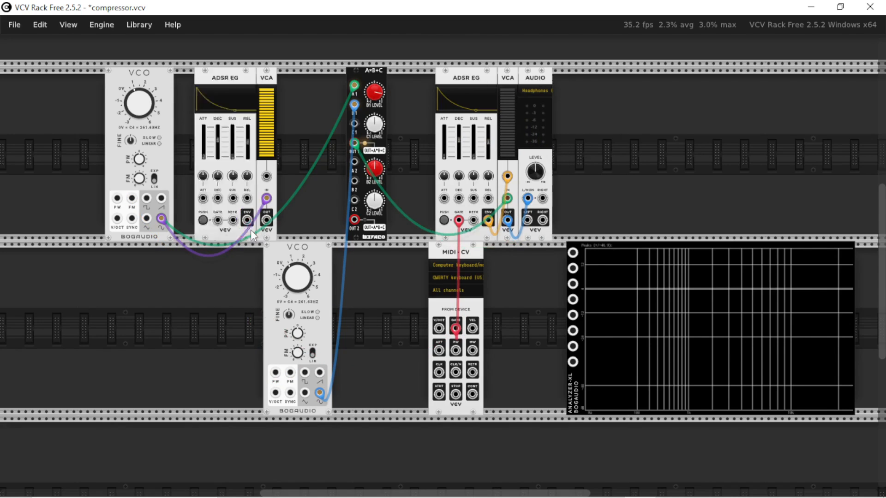
pyautogui.moveTo(250, 230); pyautogui.dragTo(456, 329)
pyautogui.moveTo(164, 394); pyautogui.dragTo(132, 199)
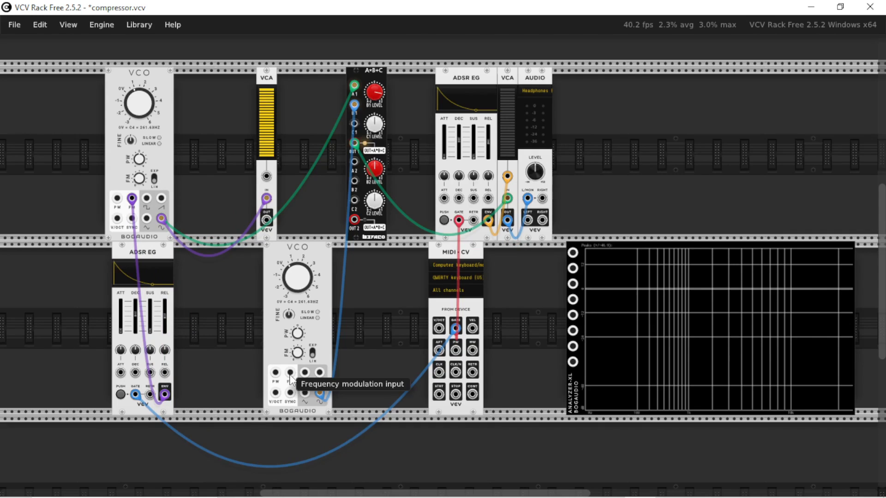
pyautogui.moveTo(290, 372); pyautogui.dragTo(165, 394)
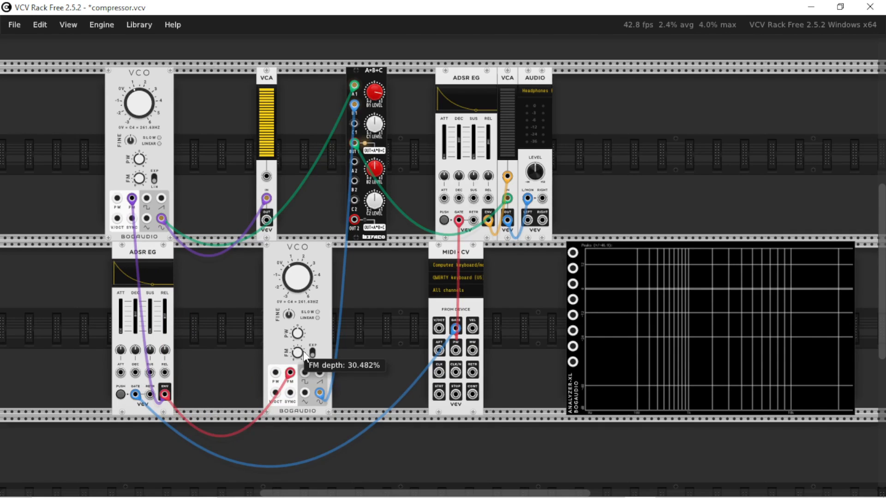
# Play test notes while adjusting both VCOs' FM depth and the second ADSR EG's decay.
pyautogui.press('z')
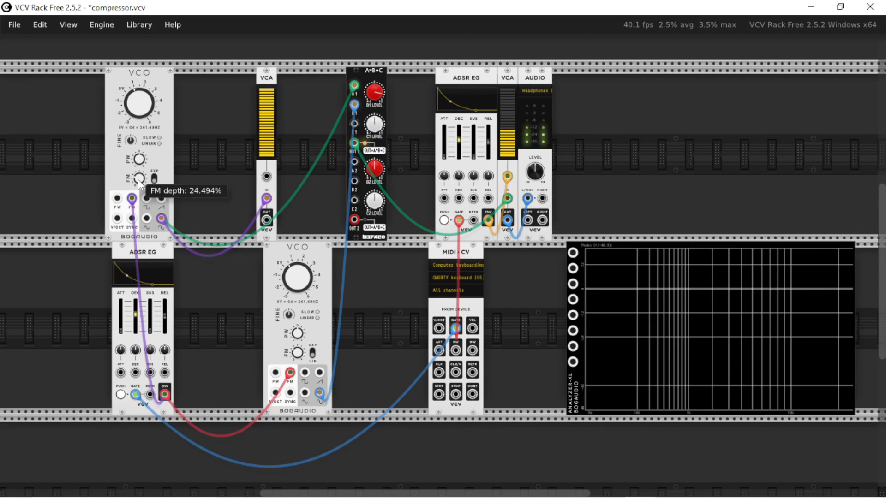
pyautogui.press('z')
pyautogui.moveTo(138, 180); pyautogui.dragTo(138, 113)
pyautogui.press('z')
pyautogui.press('z')
pyautogui.press('z')
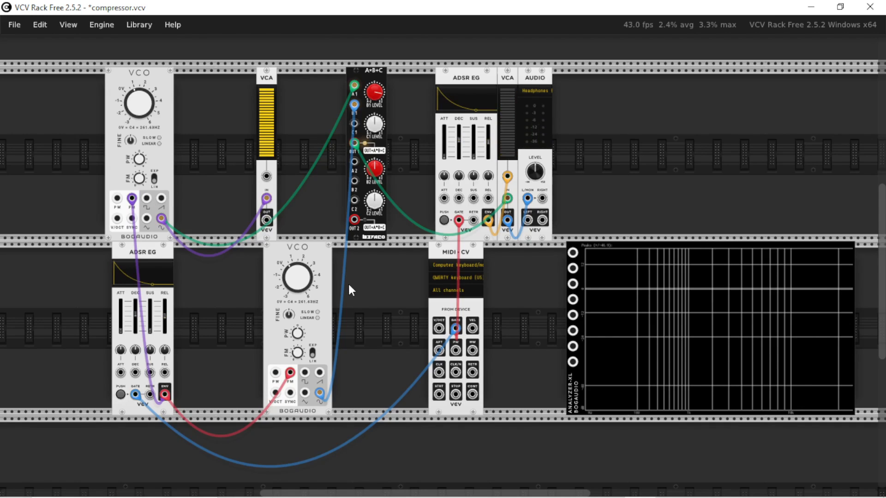
pyautogui.press('z')
pyautogui.press('z')
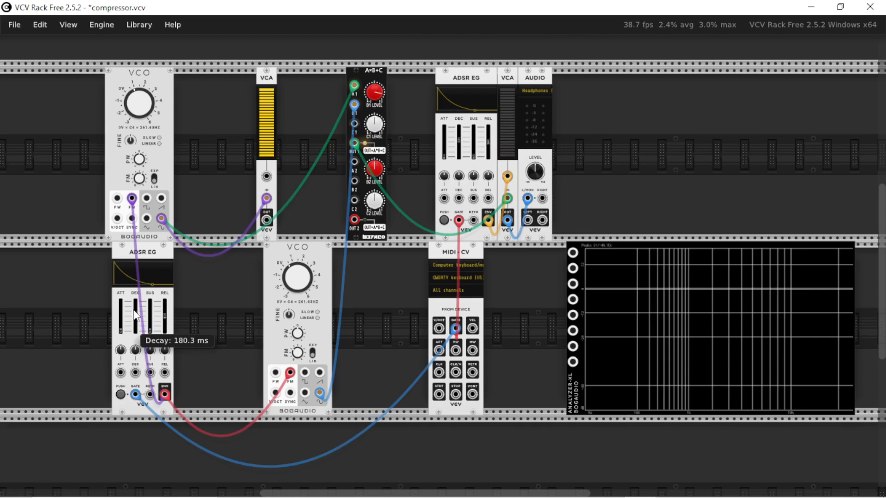
pyautogui.press('z')
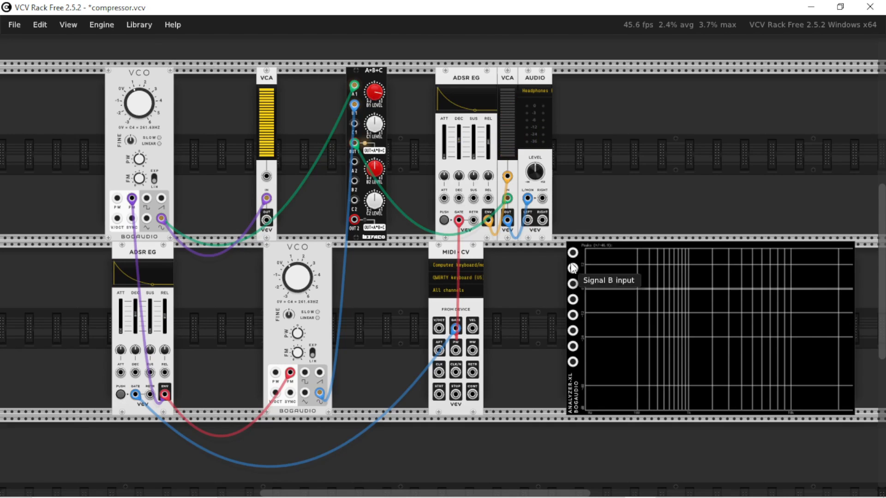
# Patch the lower VCO's sine output into the analyzer's Signal A input and play a note.
pyautogui.moveTo(573, 253); pyautogui.dragTo(316, 392)
pyautogui.press('z')
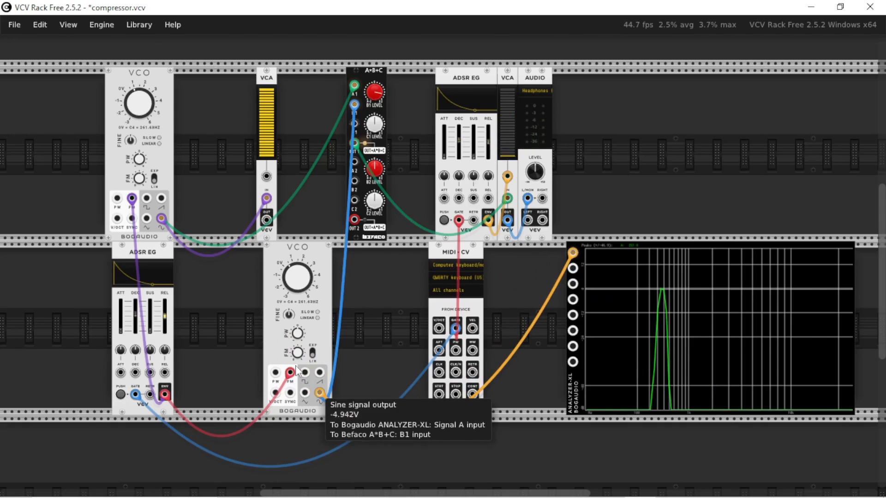
# Play repeated notes while raising the upper VCO's frequency to about 521 Hz.
pyautogui.scroll(2, 212, 310)
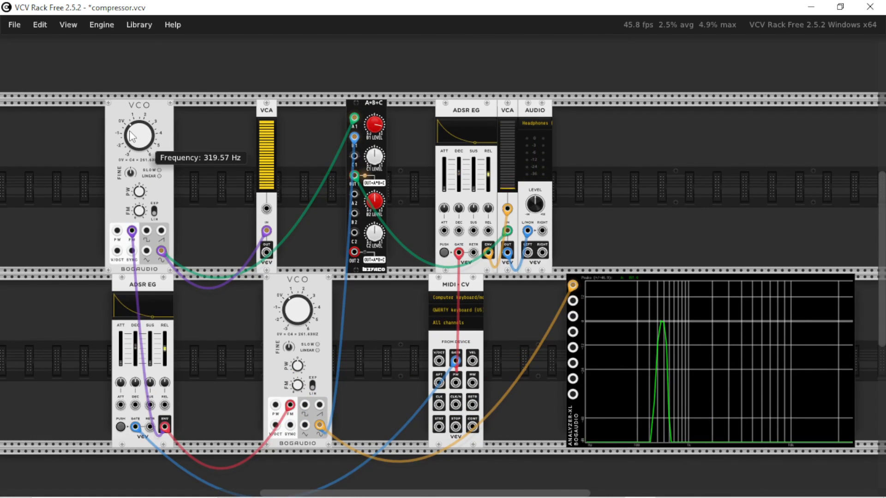
pyautogui.moveTo(132, 136); pyautogui.dragTo(132, 136)
pyautogui.press('z')
pyautogui.press('z')
pyautogui.press('z')
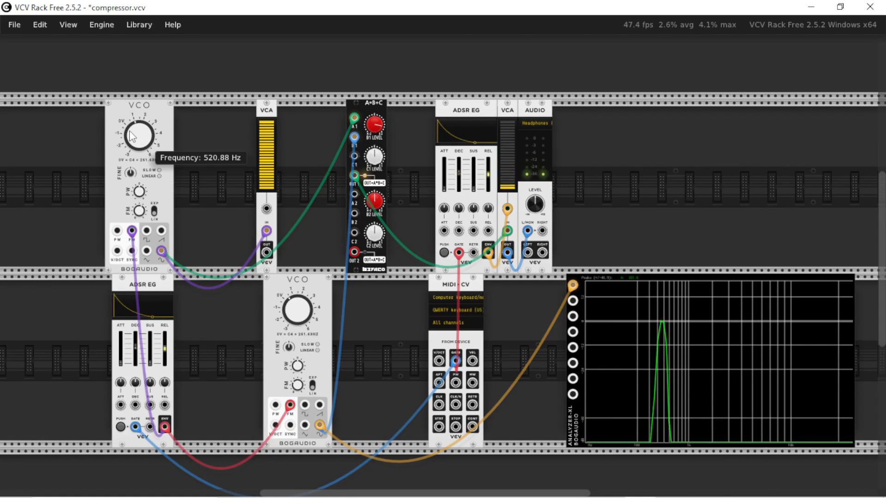
# Play repeated notes while retuning the lower VCO to about 303 Hz.
pyautogui.moveTo(294, 310)
pyautogui.mouseDown()
pyautogui.moveTo(294, 295)
pyautogui.moveTo(294, 307)
pyautogui.mouseUp()
pyautogui.press('z')
pyautogui.press('z')
# Add a SEQ 3 module above the upper VCO and patch its trigger output into both ADSR EG gate inputs.
pyautogui.press('z')
pyautogui.press('z')
pyautogui.press('z')
pyautogui.press('z')
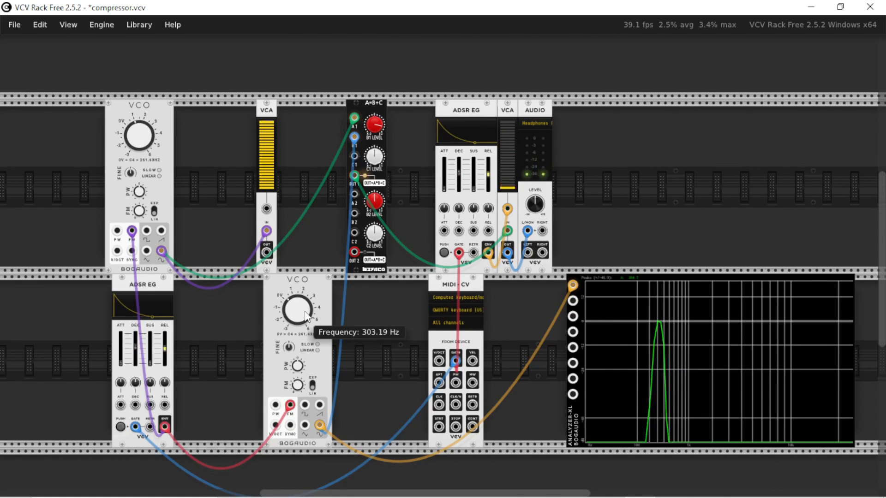
pyautogui.press('z')
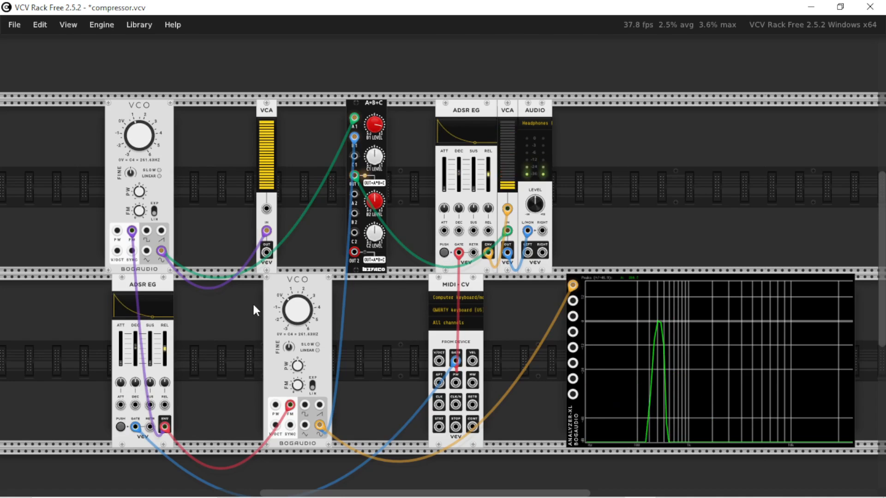
pyautogui.scroll(3, 218, 345)
pyautogui.scroll(4, 218, 345)
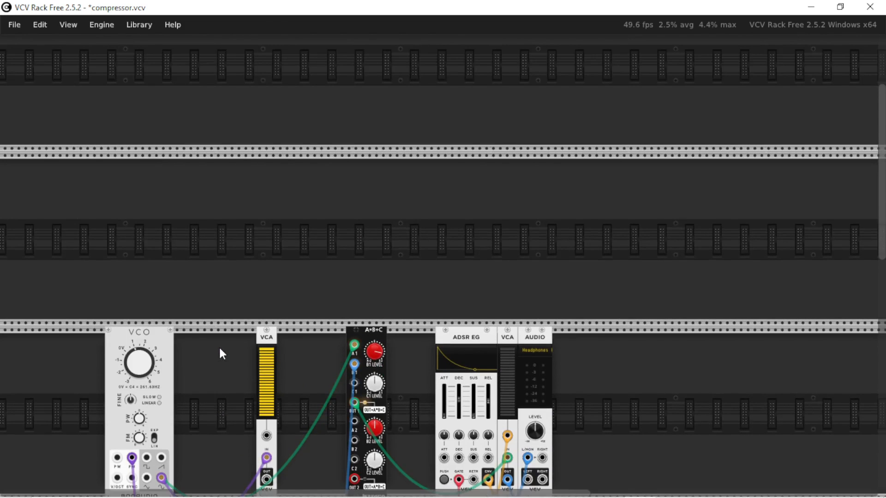
pyautogui.scroll(-2, 218, 345)
pyautogui.rightClick(247, 209)
pyautogui.press('Escape')
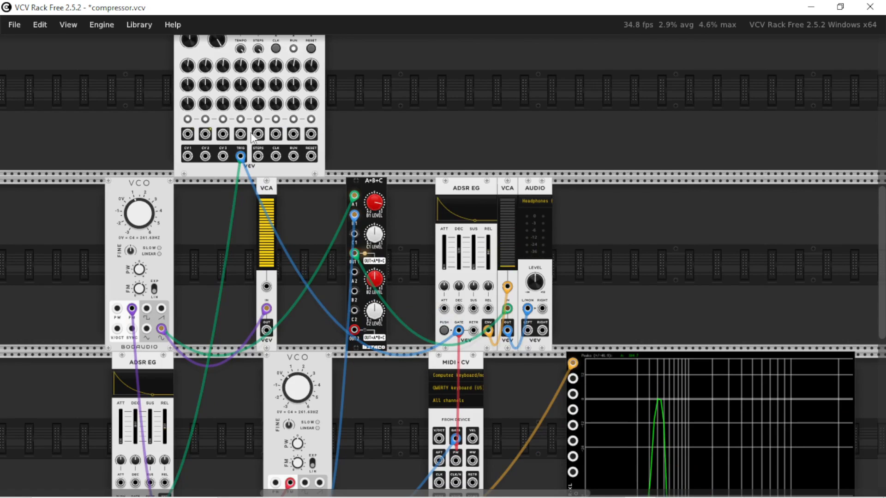
# Switch off SEQ 3 steps 1, 4, 5 and 7 and place the sequencer beside the upper VCO, shifting the VCA to make room.
pyautogui.click(241, 119)
pyautogui.click(257, 119)
pyautogui.click(293, 119)
pyautogui.scroll(3, 239, 239)
pyautogui.moveTo(269, 289); pyautogui.dragTo(323, 289)
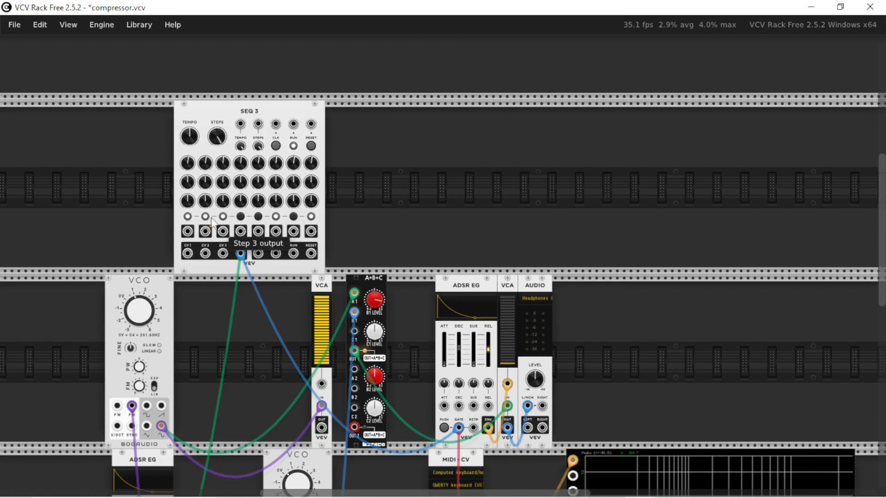
pyautogui.click(186, 216)
pyautogui.moveTo(235, 126); pyautogui.dragTo(236, 302)
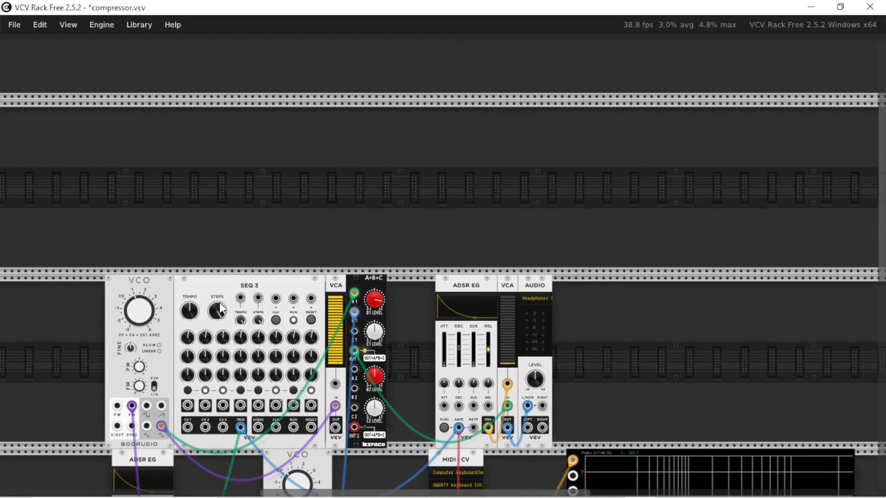
# Patch SEQ 3's CV 1 output into both VCOs' V/OCT inputs and adjust the sequencer's tempo.
pyautogui.scroll(-4, 213, 311)
pyautogui.scroll(-4, 212, 306)
pyautogui.scroll(1, 213, 306)
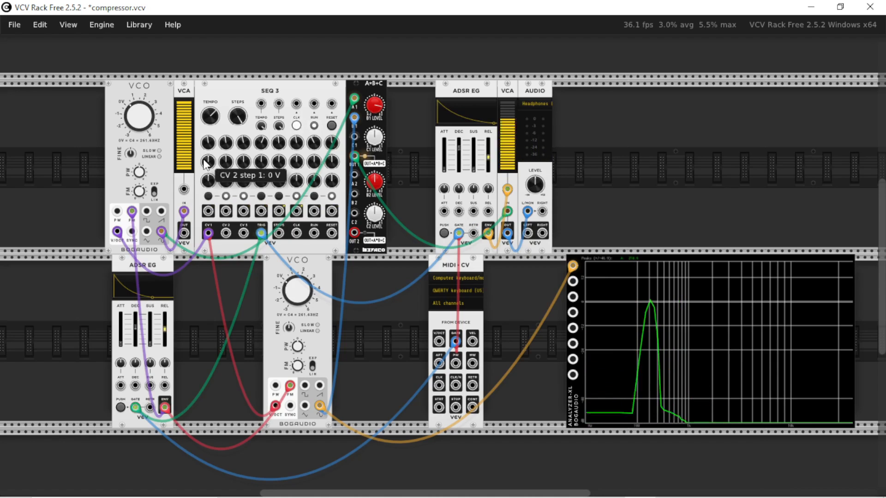
pyautogui.moveTo(254, 121); pyautogui.dragTo(213, 93)
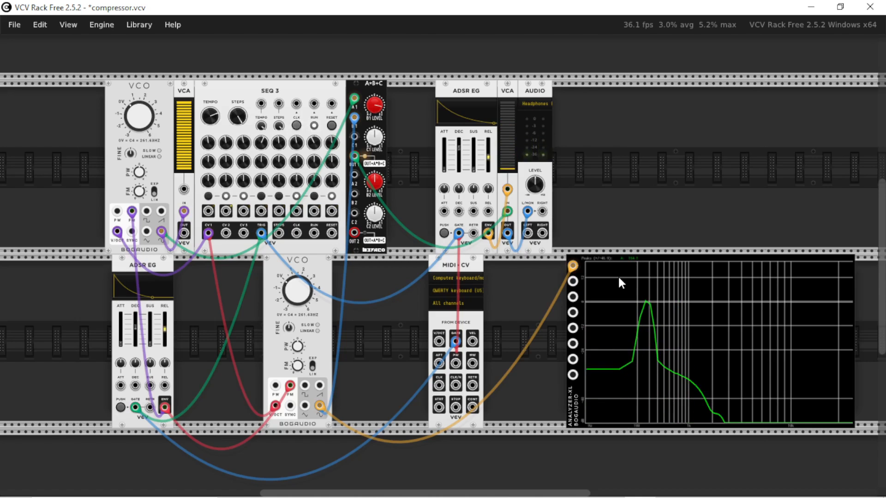
# Add a VCV Delay module to the upper row, just past the audio module.
pyautogui.rightClick(611, 212)
pyautogui.write('delay')
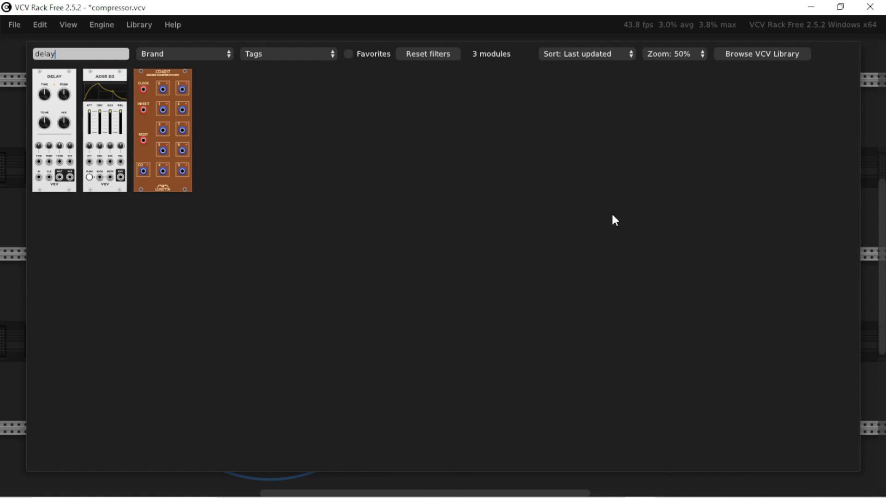
pyautogui.click(50, 138)
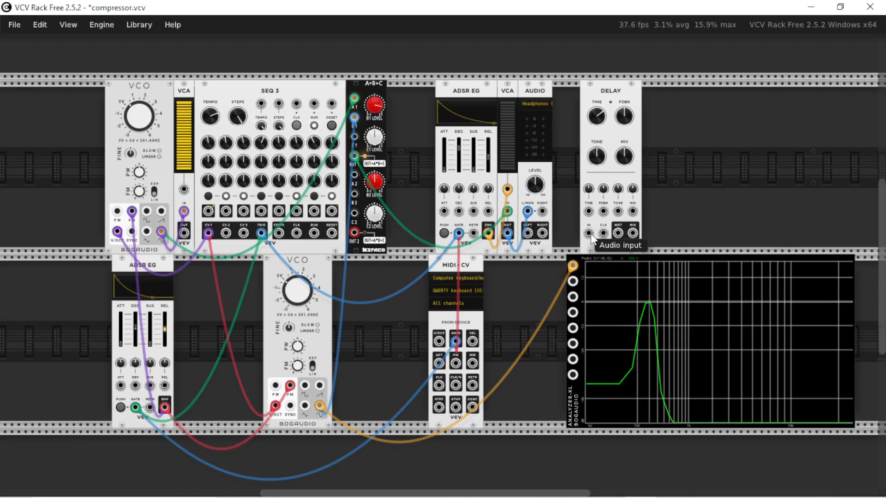
# Route the output VCA through the Delay's mix output into the audio module's left input, and lower the audio level.
pyautogui.moveTo(588, 234); pyautogui.dragTo(510, 234)
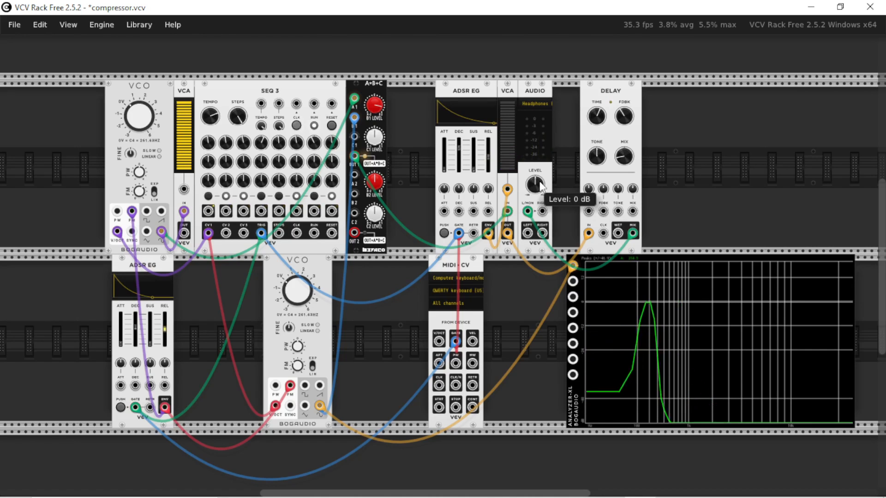
pyautogui.moveTo(538, 183); pyautogui.dragTo(538, 226)
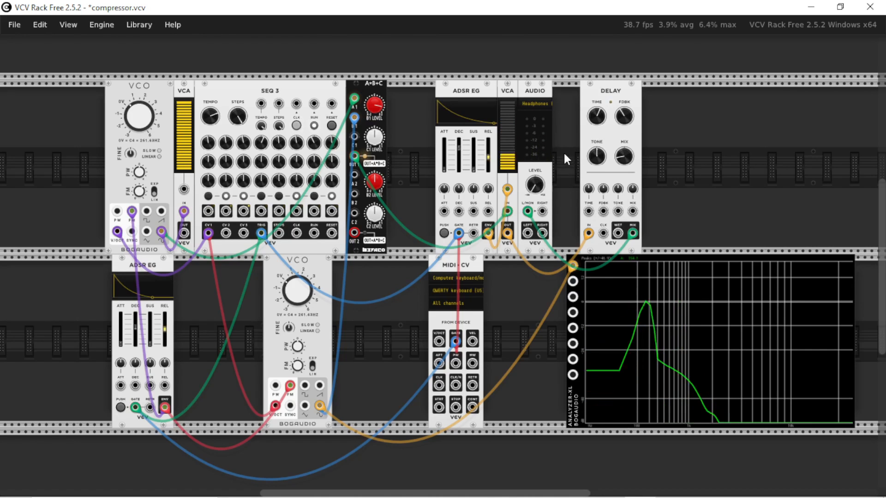
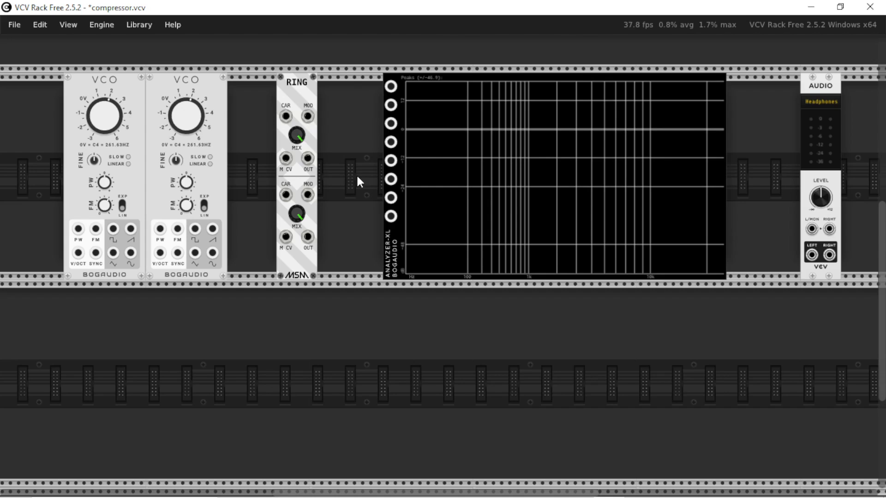
# Look at the diode ring modulator diagrams in the browser's image results and return to VCV Rack.
pyautogui.hotkey('alt', 'Tab')
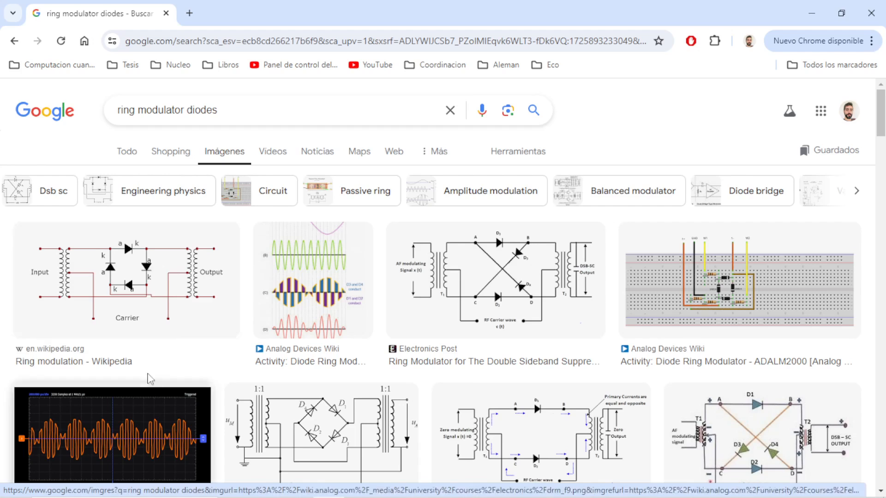
pyautogui.hotkey('alt', 'Tab')
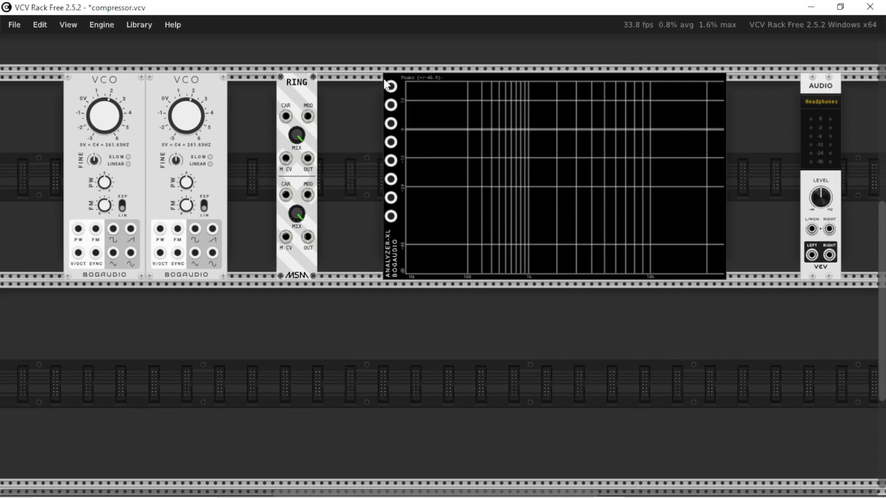
# Move the RING module closer to the analyzer and set the second VCO's frequency to 200 Hz.
pyautogui.moveTo(297, 137)
pyautogui.mouseDown()
pyautogui.moveTo(295, 153)
pyautogui.moveTo(296, 138)
pyautogui.mouseUp()
pyautogui.moveTo(312, 127); pyautogui.dragTo(344, 127)
pyautogui.rightClick(119, 116)
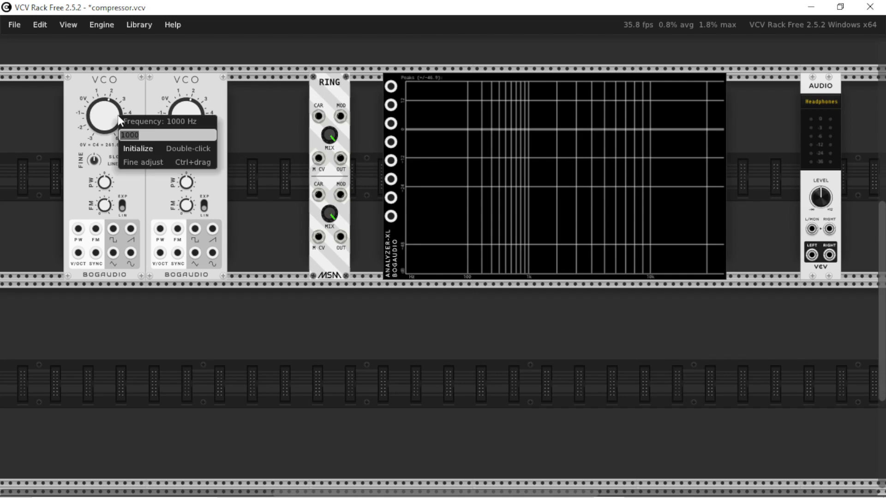
pyautogui.rightClick(186, 121)
pyautogui.write('2')
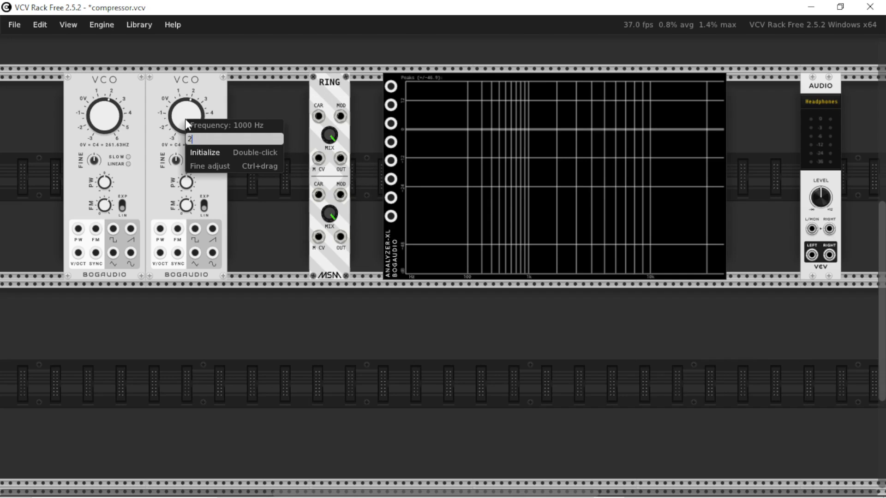
pyautogui.write('00')
pyautogui.press('Return')
# Patch the first and second VCOs' sine outputs into RING's CAR and MOD inputs, and its output at 50% modulation into the analyzer's signal A input.
pyautogui.moveTo(130, 252); pyautogui.dragTo(318, 117)
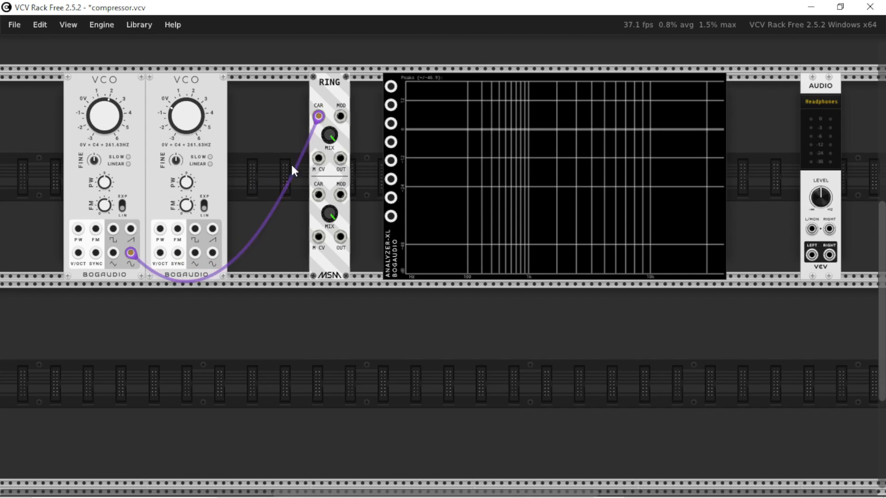
pyautogui.moveTo(212, 253); pyautogui.dragTo(340, 116)
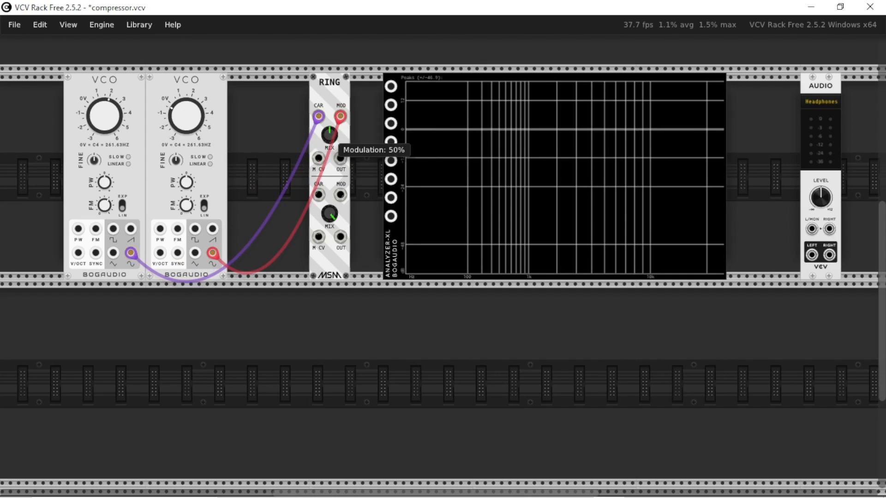
pyautogui.moveTo(340, 158); pyautogui.dragTo(391, 86)
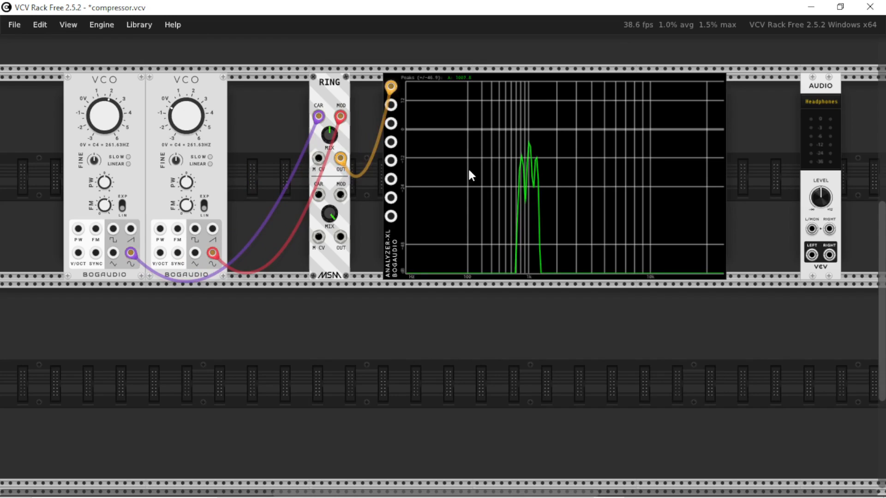
# Turn RING's upper mix fully up and patch the first VCO's sine output into the analyzer's signal B input.
pyautogui.moveTo(330, 135); pyautogui.dragTo(330, 106)
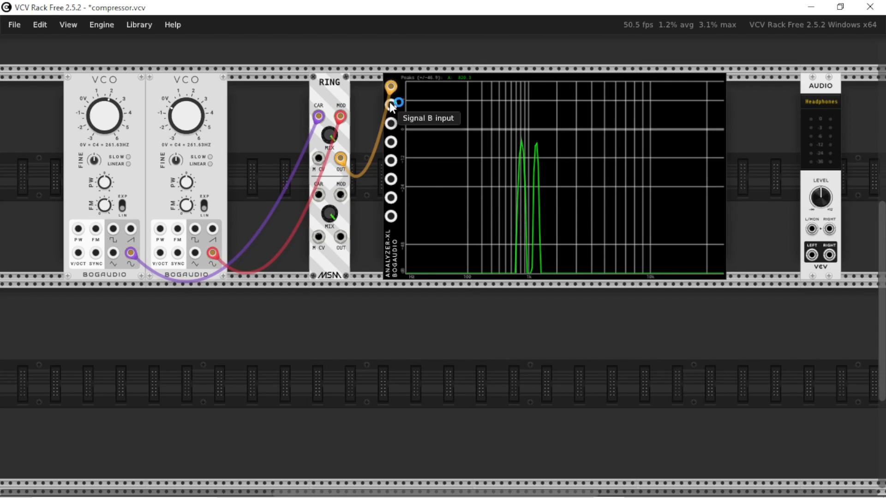
pyautogui.moveTo(390, 108)
pyautogui.mouseDown()
pyautogui.moveTo(267, 215)
pyautogui.moveTo(131, 253)
pyautogui.mouseUp()
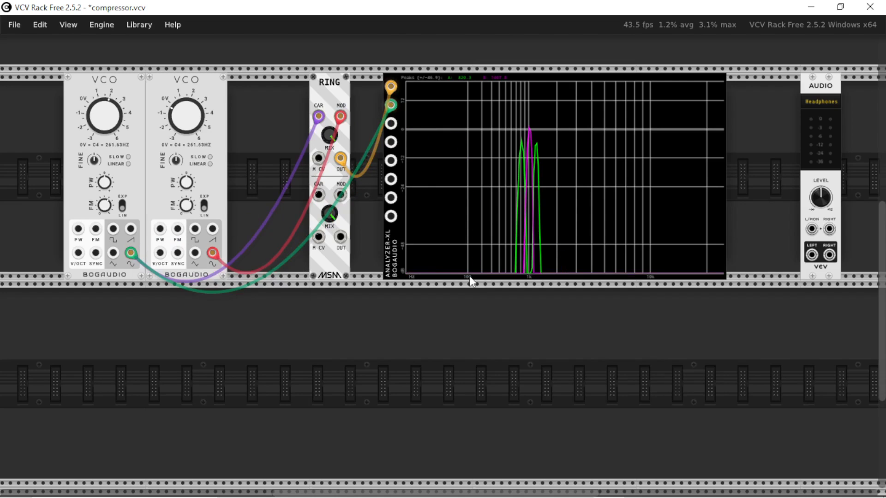
pyautogui.scroll(5, 540, 145)
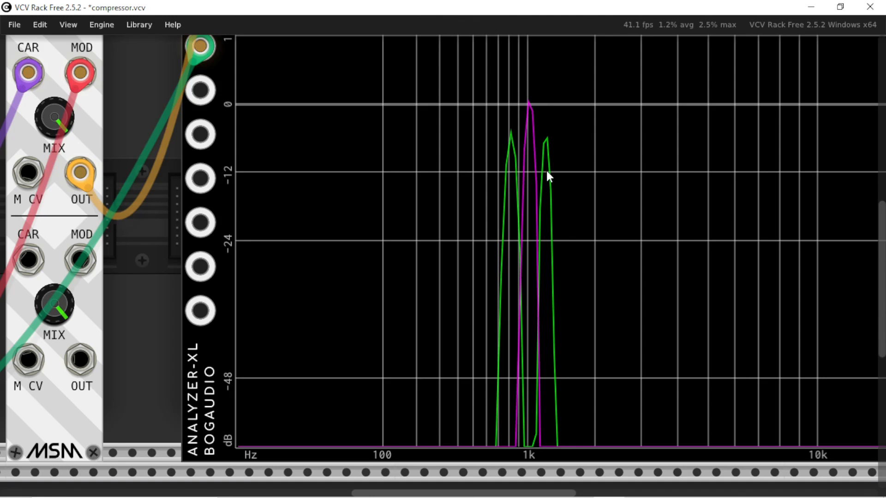
# Add a VCV VCA below the RING module and feed its channel input from the first VCO's sine output.
pyautogui.press('Return')
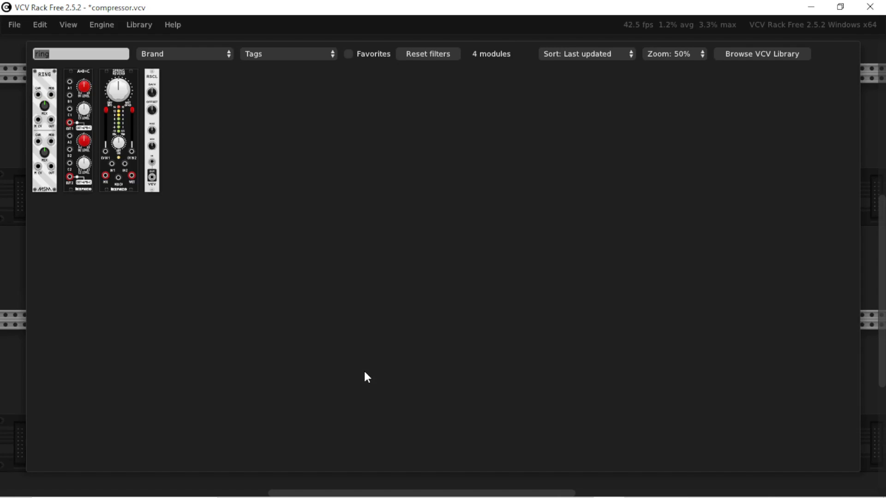
pyautogui.write('vca')
pyautogui.click(79, 89)
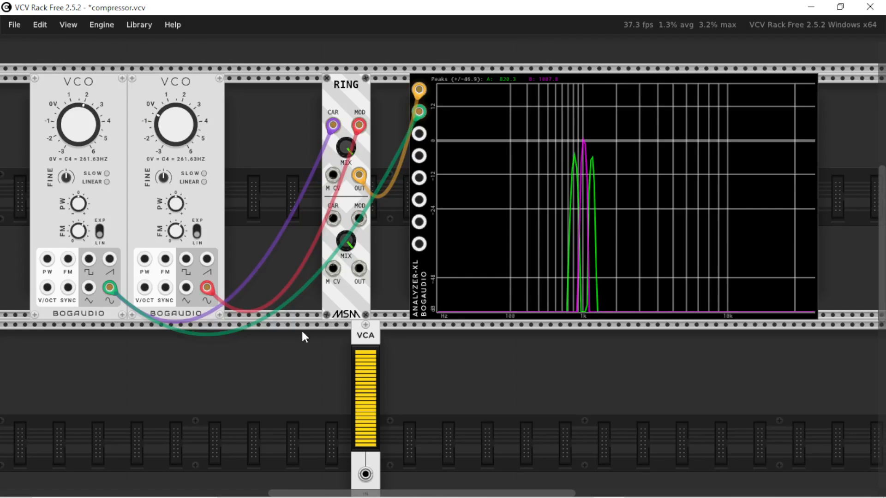
pyautogui.scroll(-2, 302, 331)
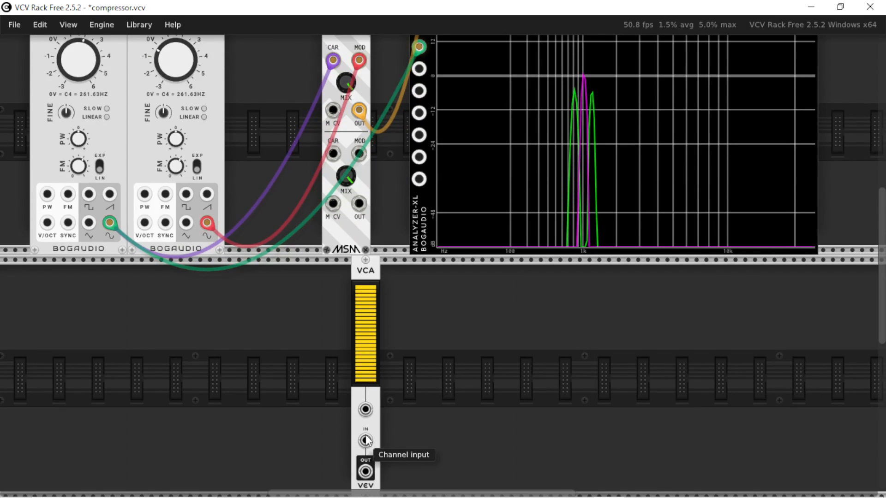
pyautogui.moveTo(366, 442); pyautogui.dragTo(110, 224)
pyautogui.scroll(2, 186, 171)
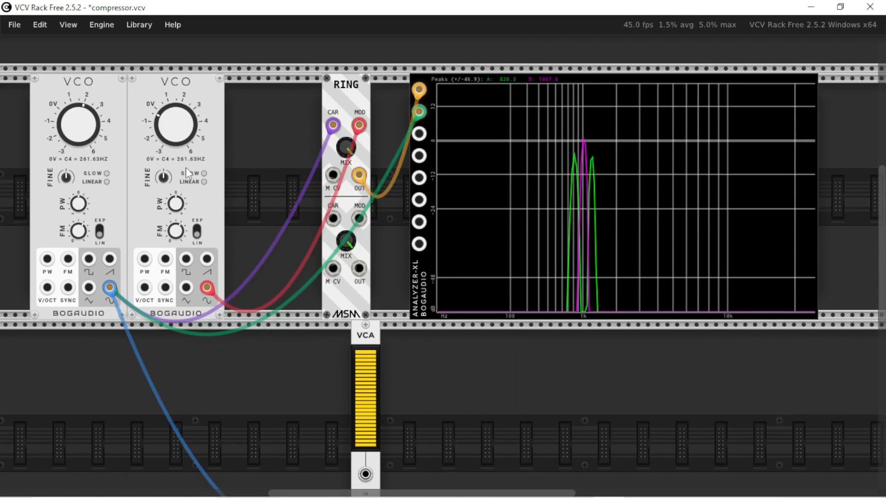
# Add a Befaco A*B+C with the second VCO's sine in A1, and a Scope fed from its first output.
pyautogui.scroll(-2, 231, 325)
pyautogui.scroll(-1, 278, 340)
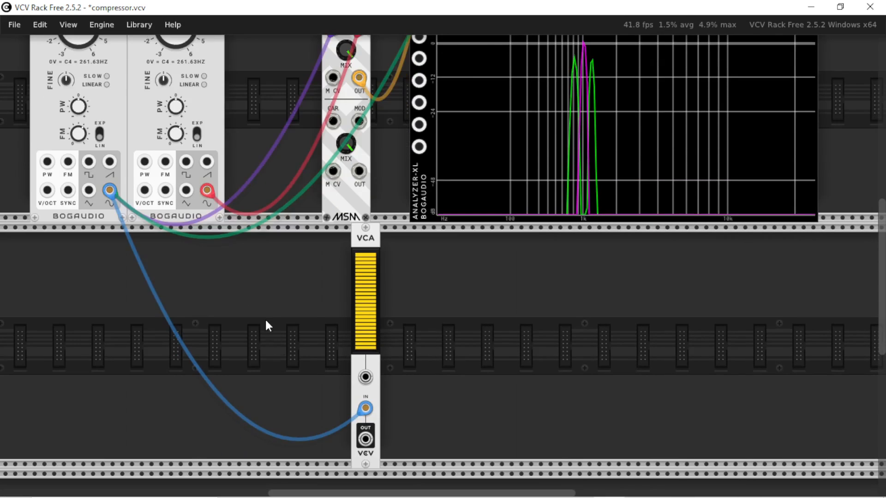
pyautogui.rightClick(264, 316)
pyautogui.press('Escape')
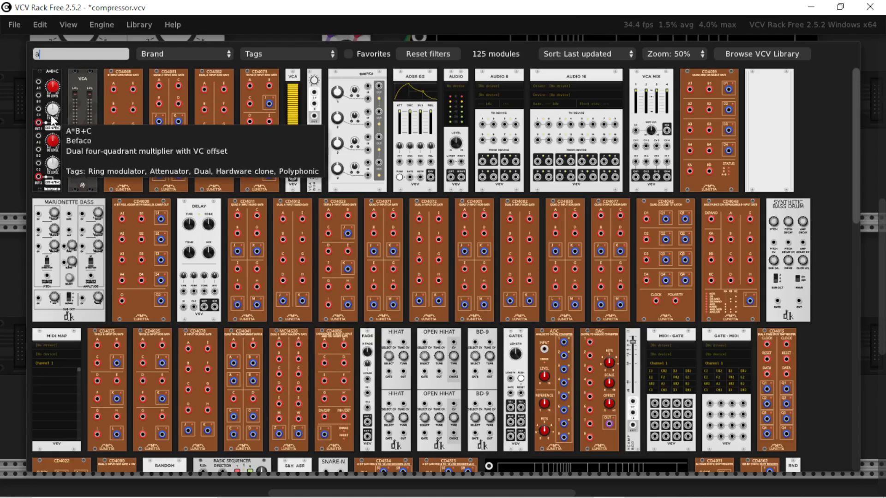
pyautogui.press('Escape')
pyautogui.moveTo(247, 250); pyautogui.dragTo(207, 190)
pyautogui.rightClick(323, 296)
pyautogui.write('sc')
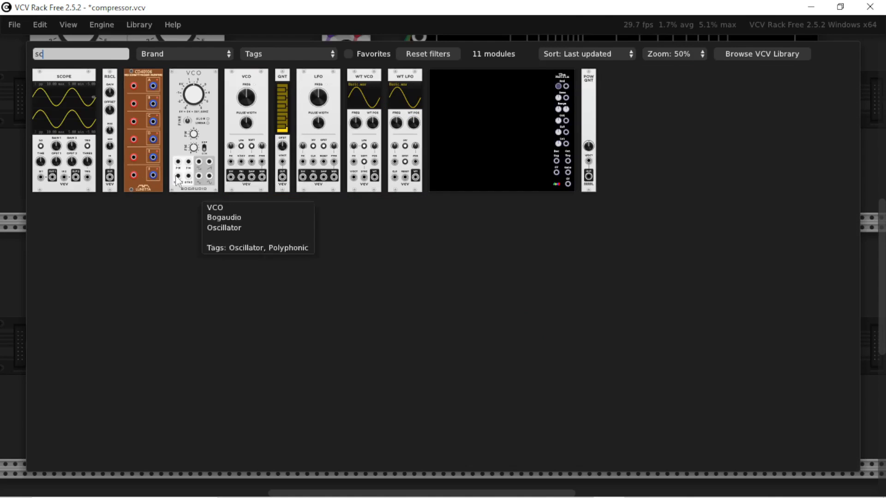
pyautogui.click(92, 116)
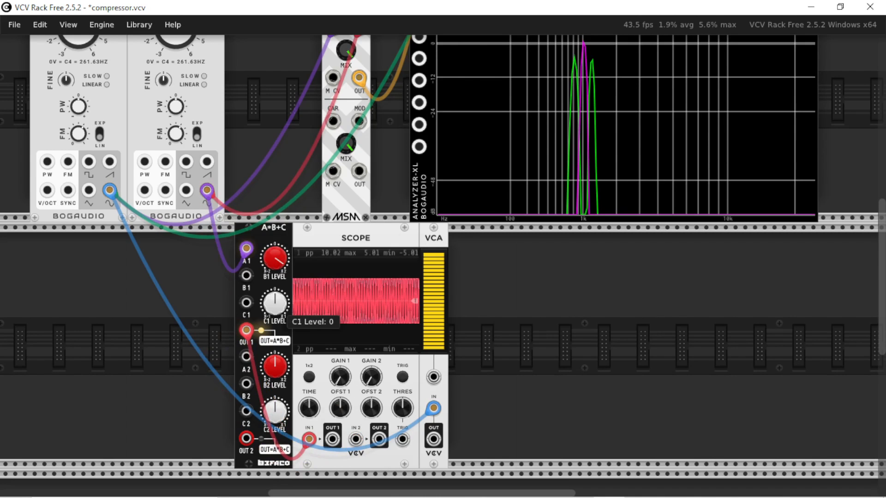
# Raise A*B+C's C1 level and patch its first output into the VCA's CV, with the VCA's output going to the analyzer's third input.
pyautogui.moveTo(275, 303); pyautogui.dragTo(275, 276)
pyautogui.moveTo(434, 377); pyautogui.dragTo(251, 333)
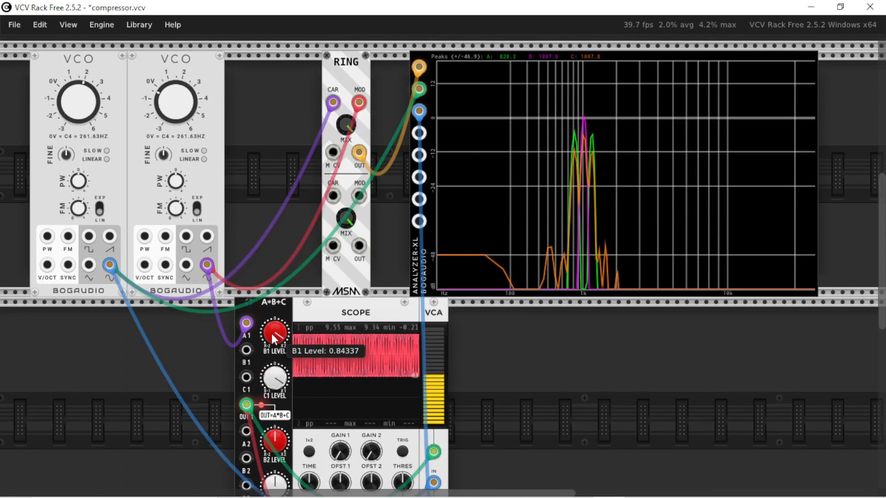
# Fine-tune A*B+C's offset modulator, bringing the B1 level to about 0.824 and the C1 level to about 0.839.
pyautogui.moveTo(271, 334); pyautogui.dragTo(272, 344)
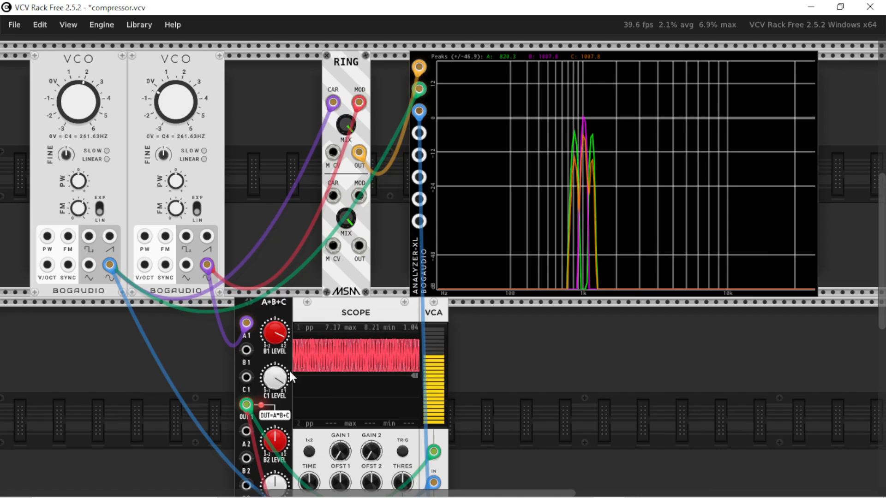
pyautogui.moveTo(276, 374)
pyautogui.mouseDown()
pyautogui.moveTo(277, 363)
pyautogui.moveTo(277, 375)
pyautogui.mouseUp()
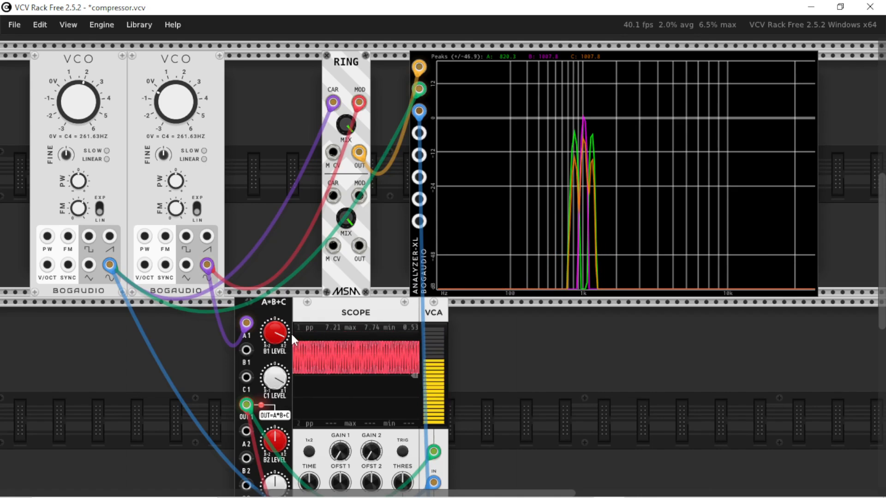
pyautogui.moveTo(274, 332); pyautogui.dragTo(274, 327)
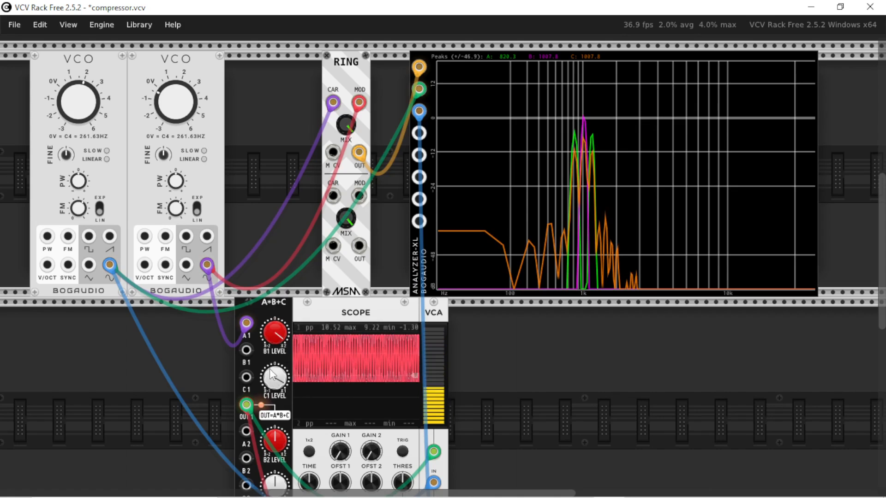
pyautogui.moveTo(274, 377); pyautogui.dragTo(274, 383)
pyautogui.scroll(-2, 472, 408)
pyautogui.moveTo(275, 268); pyautogui.dragTo(274, 270)
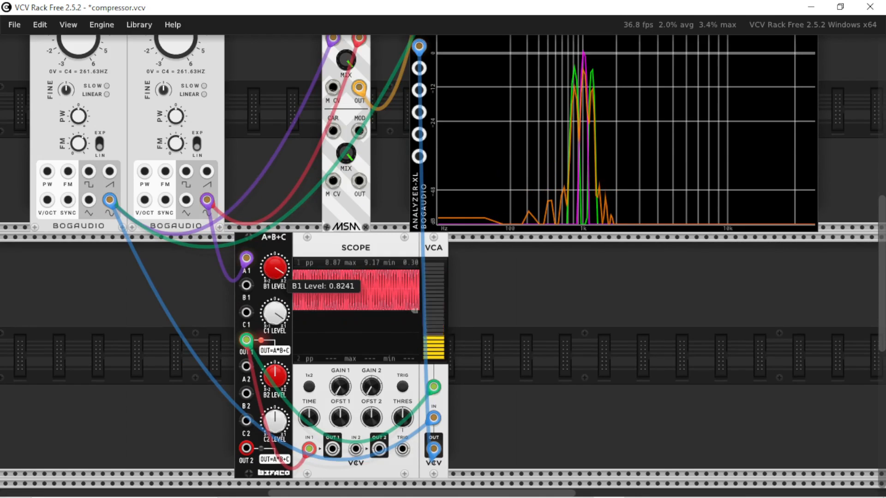
pyautogui.moveTo(274, 326)
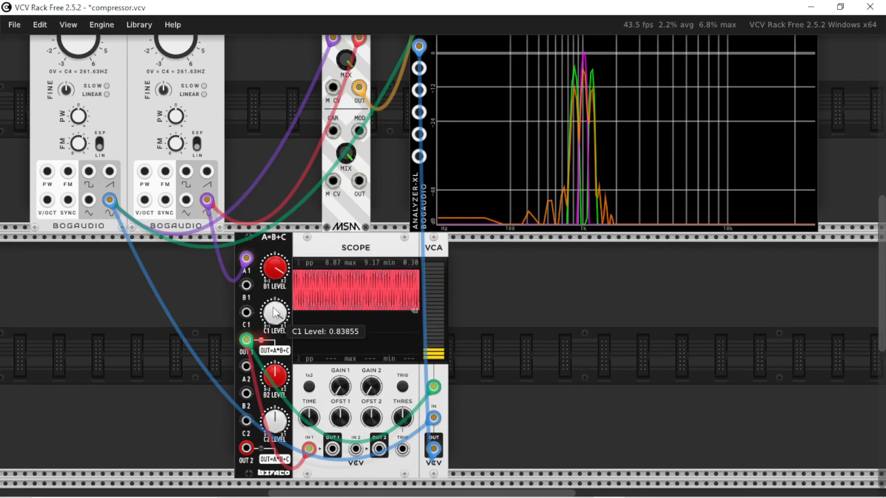
# Add a Bogaudio VCA, move the CV, input and output cables from the VCV VCA to its first channel, and adjust that channel's level.
pyautogui.rightClick(534, 301)
pyautogui.write('vca')
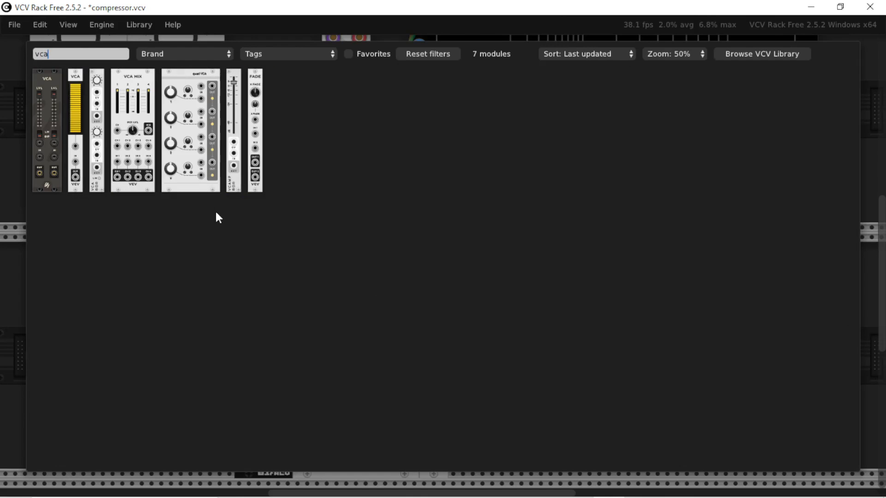
pyautogui.click(106, 100)
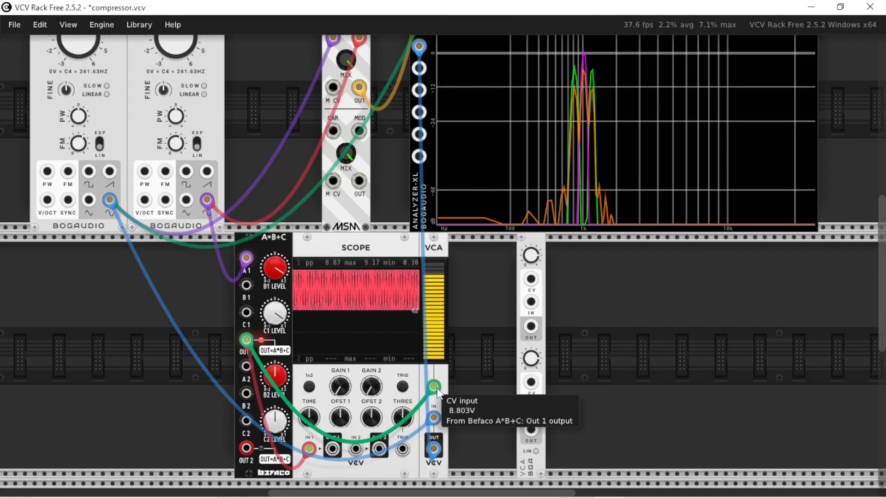
pyautogui.moveTo(434, 387); pyautogui.dragTo(530, 279)
pyautogui.moveTo(434, 418); pyautogui.dragTo(531, 303)
pyautogui.moveTo(434, 450); pyautogui.dragTo(531, 327)
pyautogui.moveTo(531, 259); pyautogui.dragTo(532, 242)
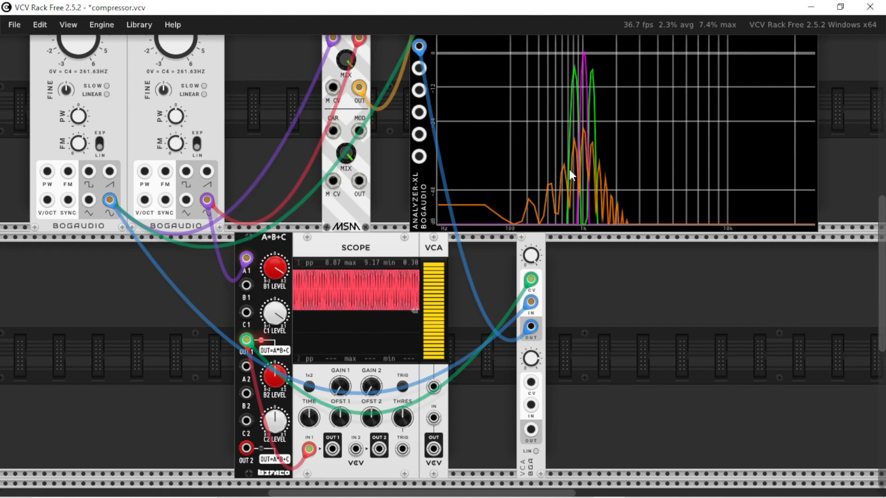
# Add the AS VCA beside the Bogaudio one and transfer the CV, input and output cables to its first channel.
pyautogui.rightClick(618, 292)
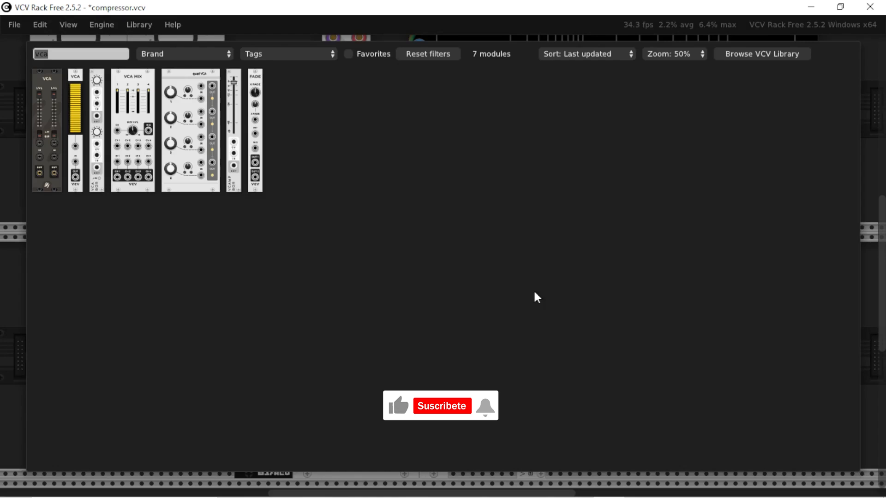
pyautogui.click(46, 129)
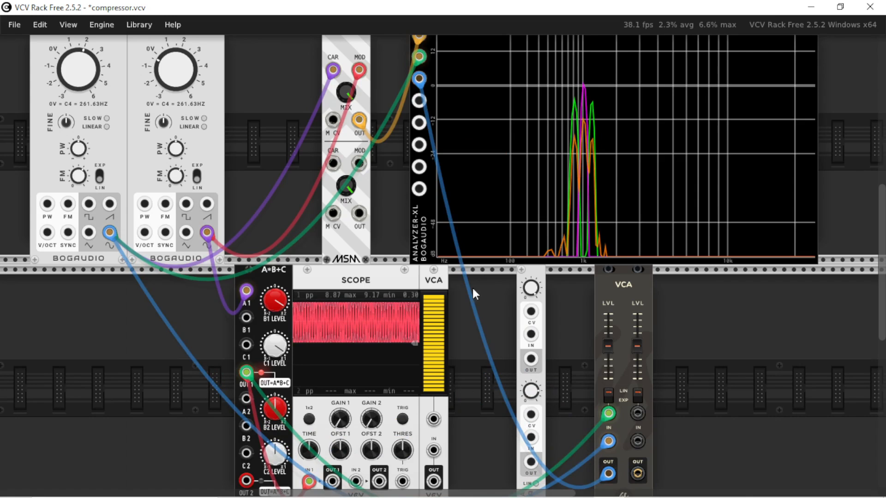
# Move the VCV VCA away from the Scope and switch the AS VCA's channel 1 response to exponential.
pyautogui.moveTo(433, 273); pyautogui.dragTo(463, 274)
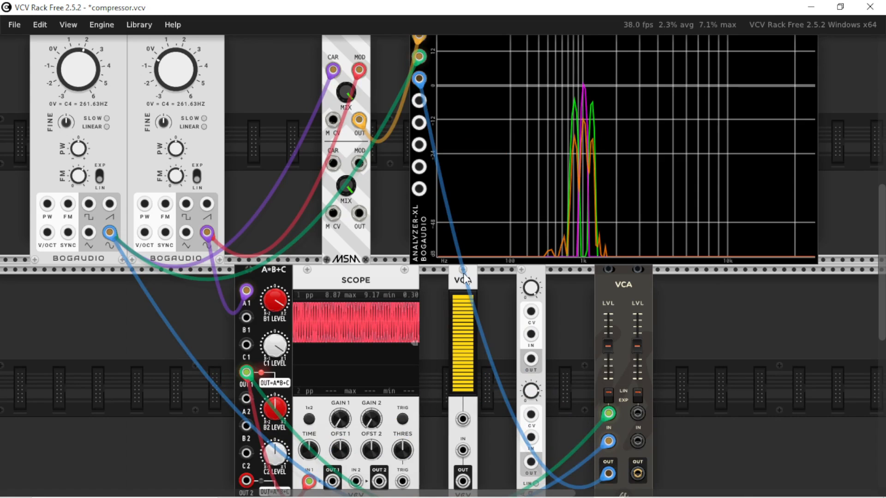
pyautogui.click(607, 394)
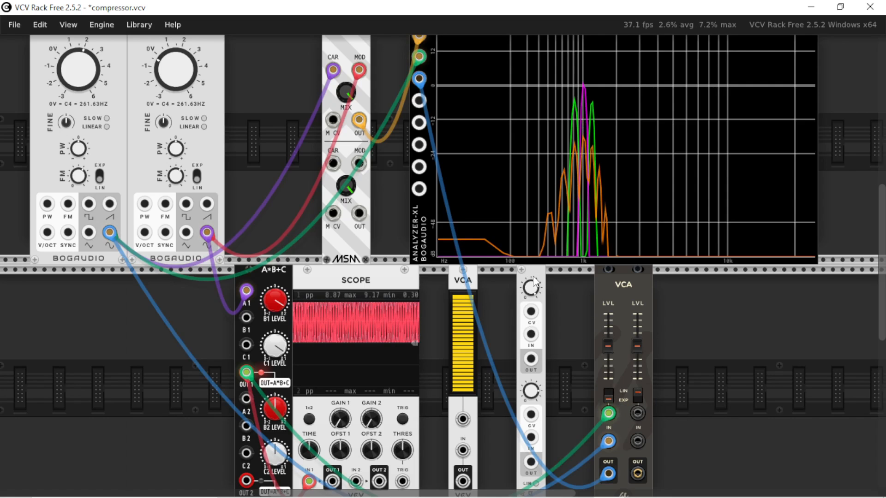
pyautogui.scroll(-1, 531, 317)
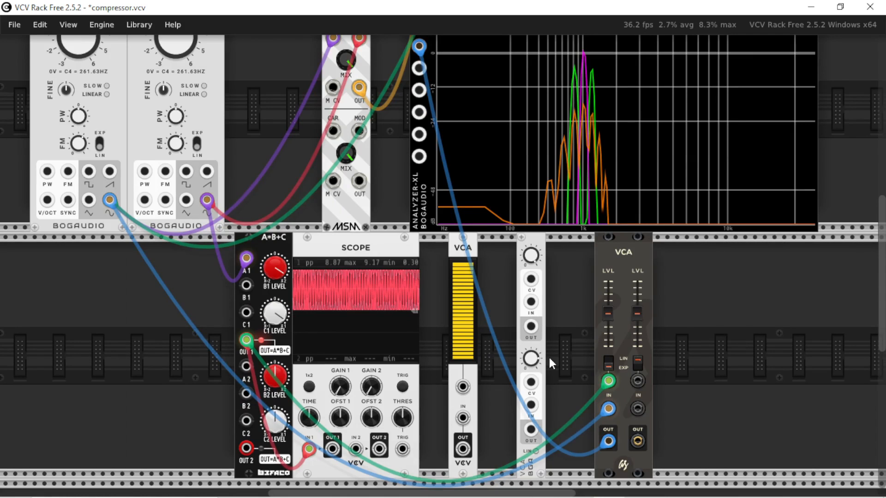
pyautogui.scroll(2, 559, 381)
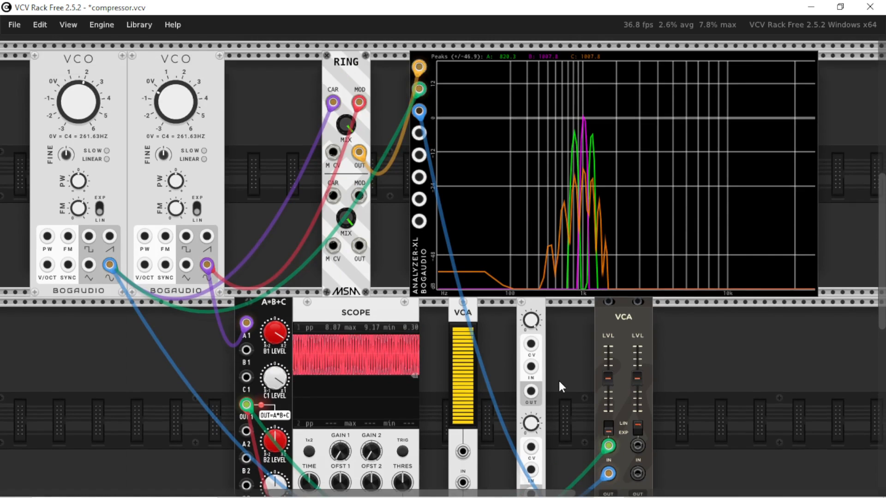
pyautogui.scroll(-1, 558, 379)
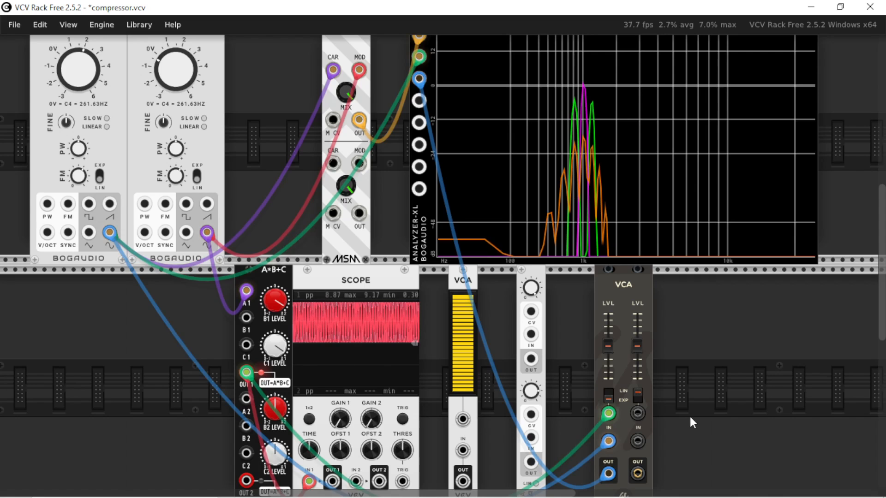
pyautogui.scroll(3, 691, 417)
pyautogui.scroll(-3, 690, 417)
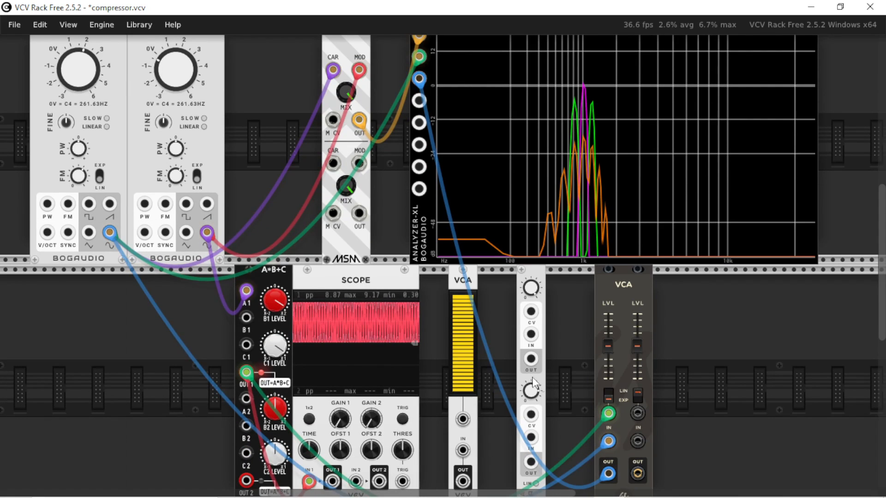
# Delete the A*B+C, Scope and VCA modules in the lower row, the analyzer's Signal B cable and the second VCO.
pyautogui.moveTo(456, 341)
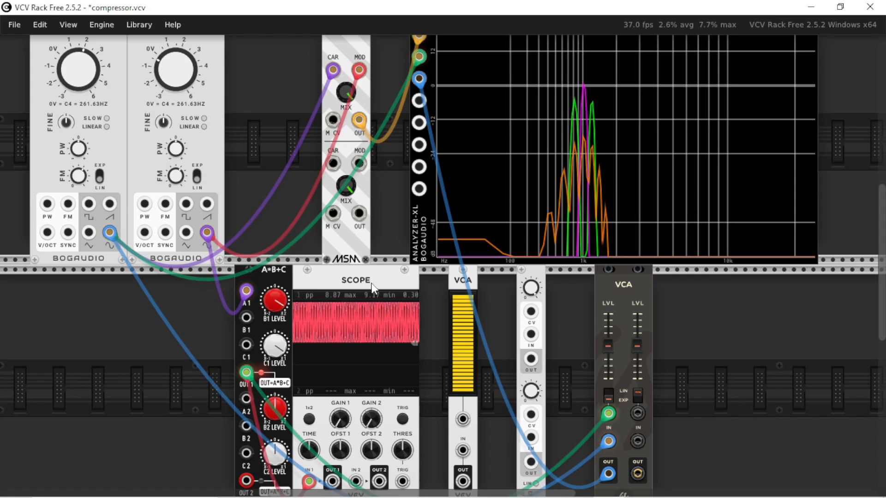
pyautogui.moveTo(372, 288); pyautogui.dragTo(386, 286)
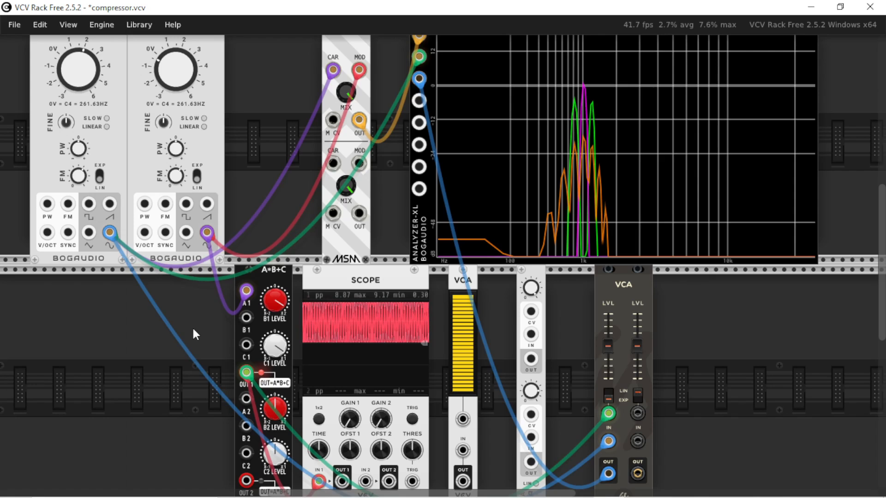
pyautogui.moveTo(191, 361); pyautogui.dragTo(748, 436)
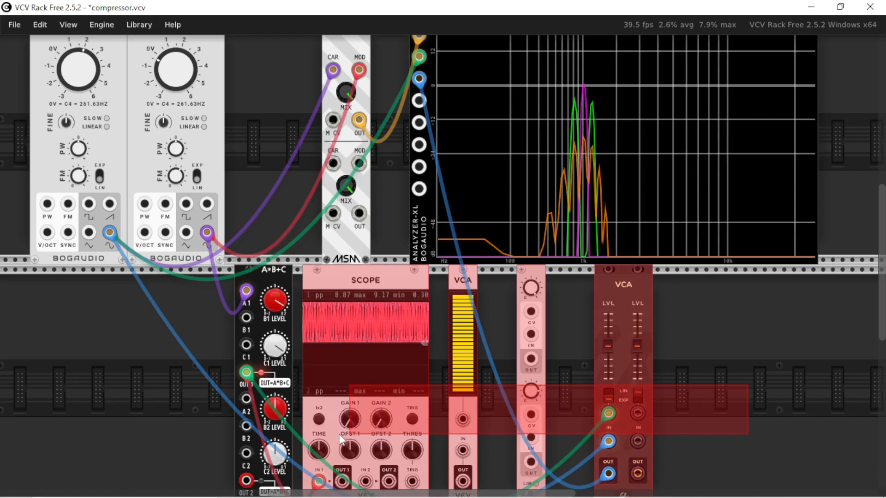
pyautogui.press('Delete')
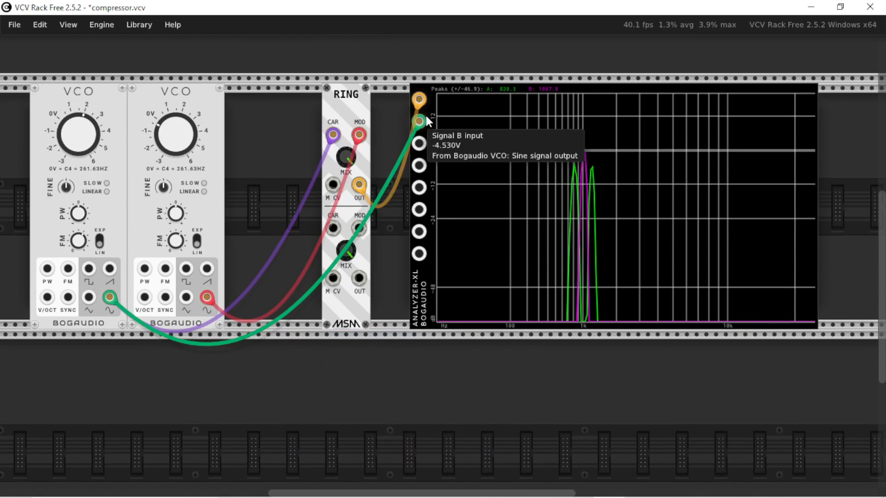
pyautogui.moveTo(422, 119); pyautogui.dragTo(208, 99)
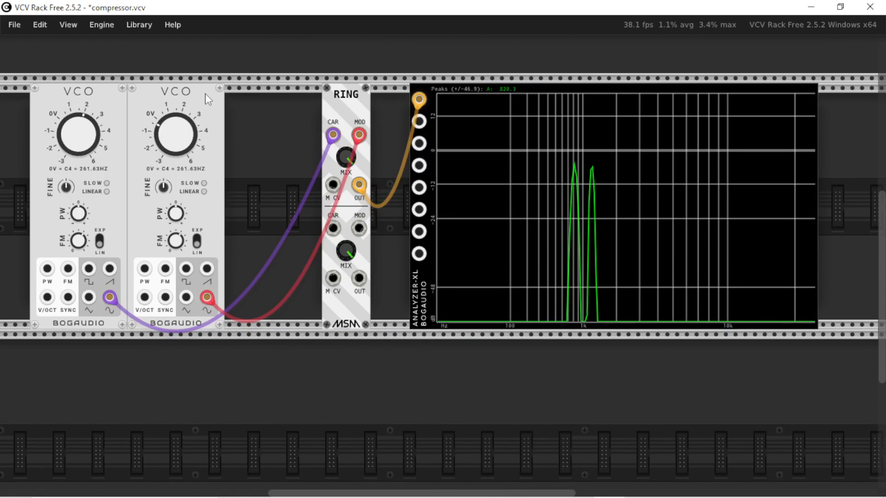
pyautogui.press('Delete')
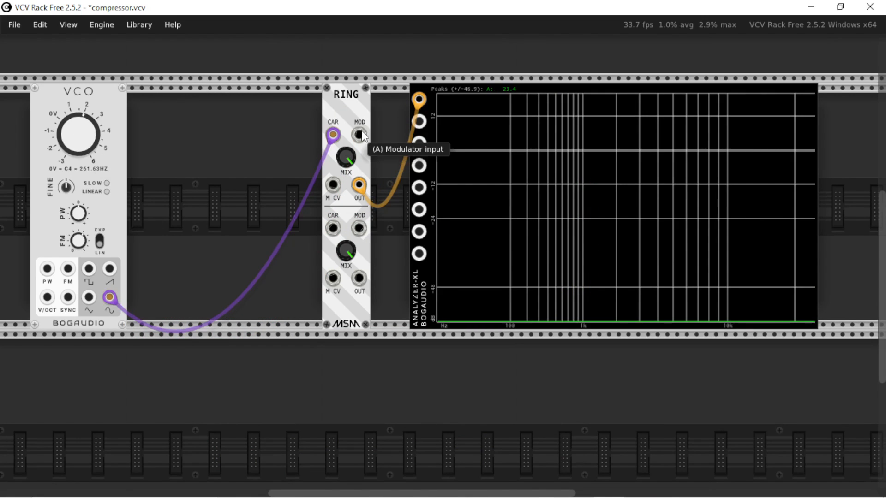
# Connect the remaining VCO's sine output to RING's upper modulator input and to the analyzer's Signal B input.
pyautogui.moveTo(362, 136); pyautogui.dragTo(275, 185)
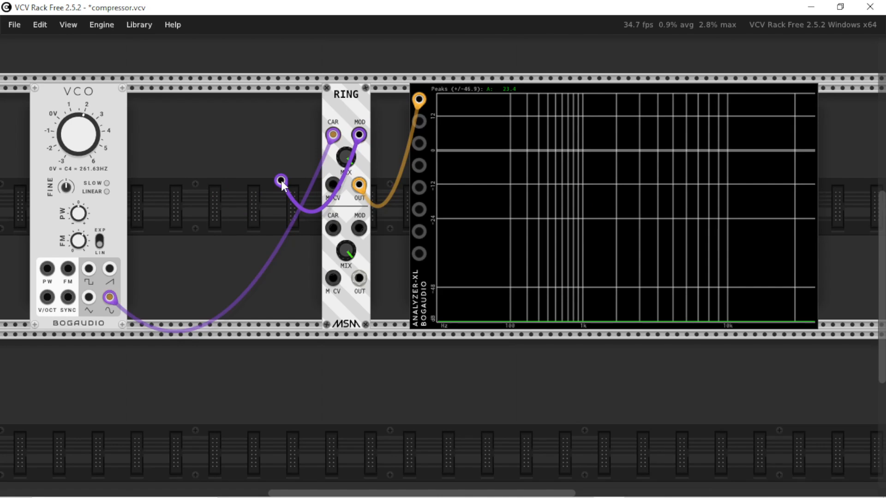
pyautogui.moveTo(283, 193); pyautogui.dragTo(109, 303)
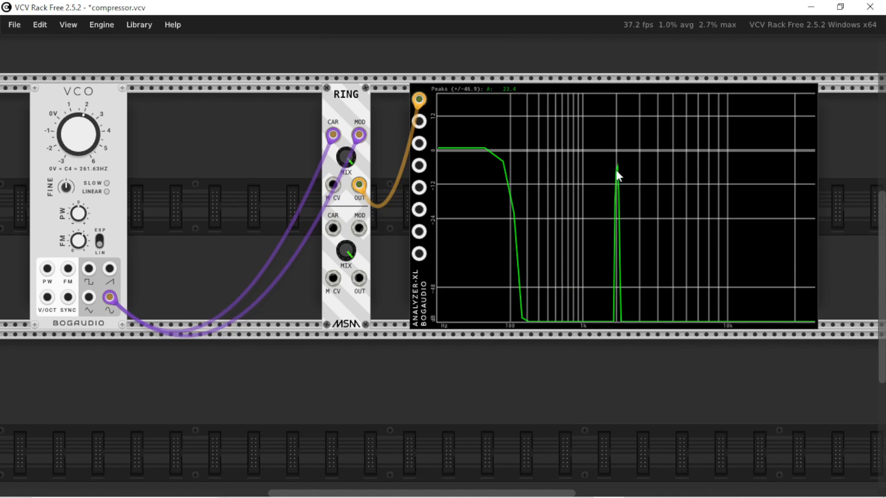
pyautogui.moveTo(420, 123); pyautogui.dragTo(109, 297)
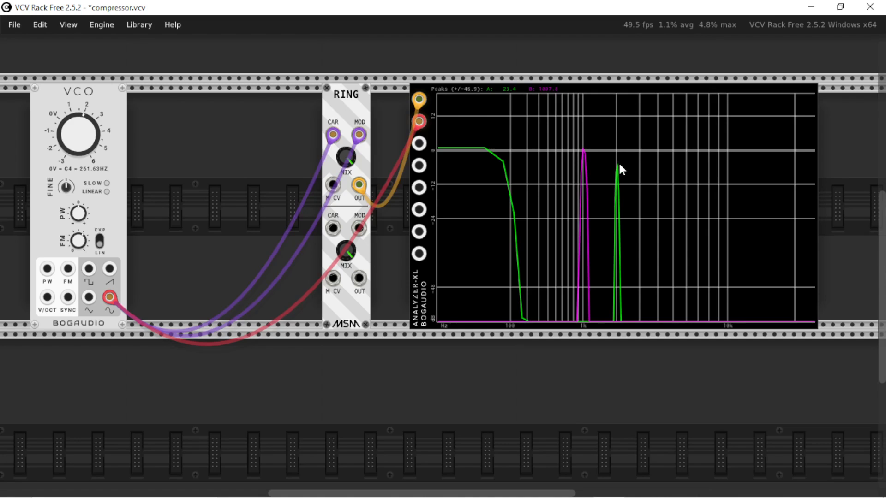
# Add a VCV Scope below the analyzer, feed RING's upper output into its channel 1, and adjust its time knob to show individual cycles.
pyautogui.rightClick(482, 380)
pyautogui.write('sc')
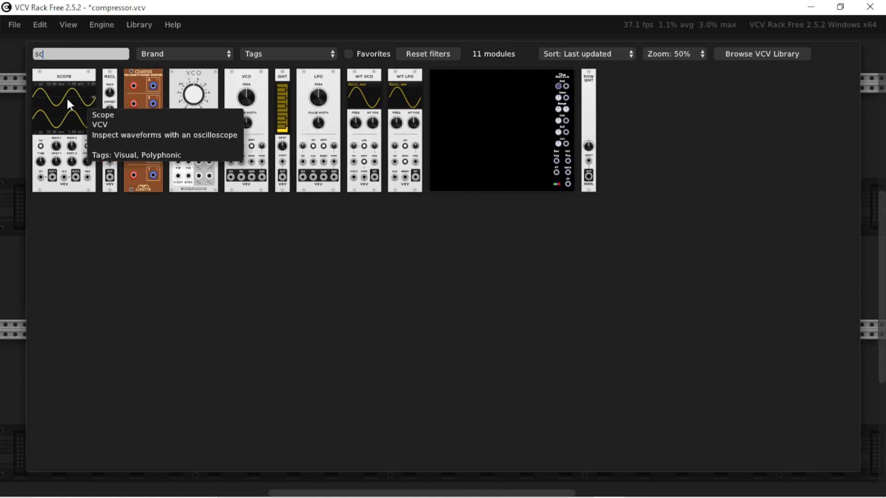
pyautogui.click(68, 102)
pyautogui.scroll(-3, 439, 372)
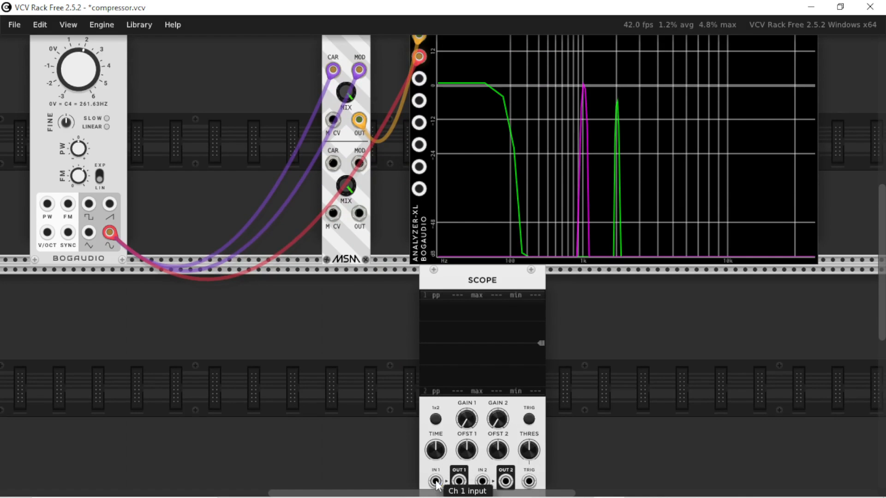
pyautogui.moveTo(437, 451); pyautogui.dragTo(436, 244)
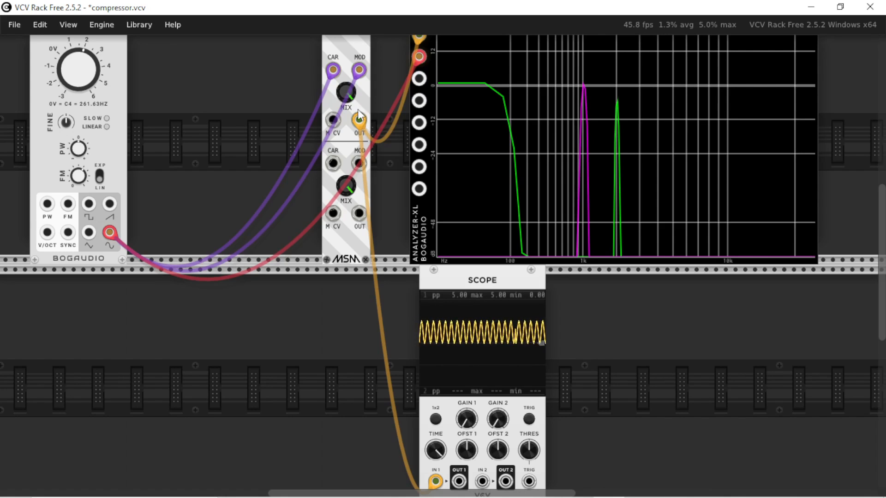
# Patch RING's upper output into both the carrier and modulator inputs of its lower section, and send the lower output to the analyzer's third input.
pyautogui.moveTo(358, 123)
pyautogui.scroll(3, 364, 161)
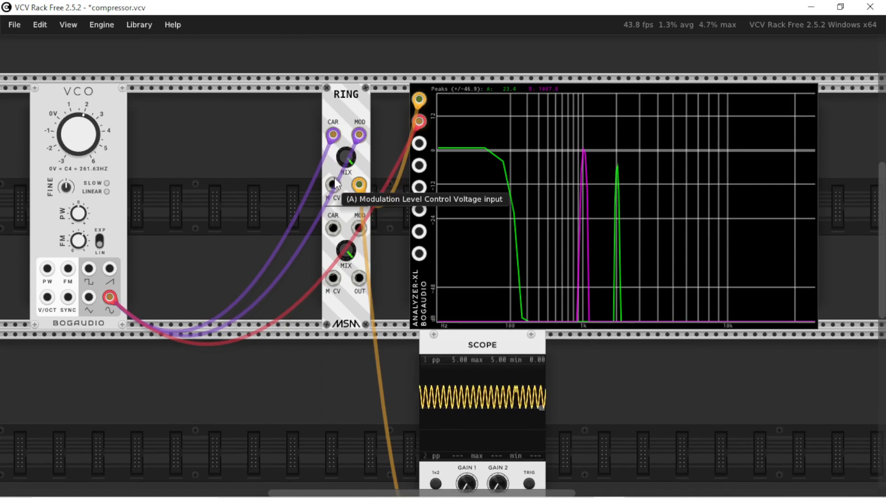
pyautogui.scroll(-3, 454, 397)
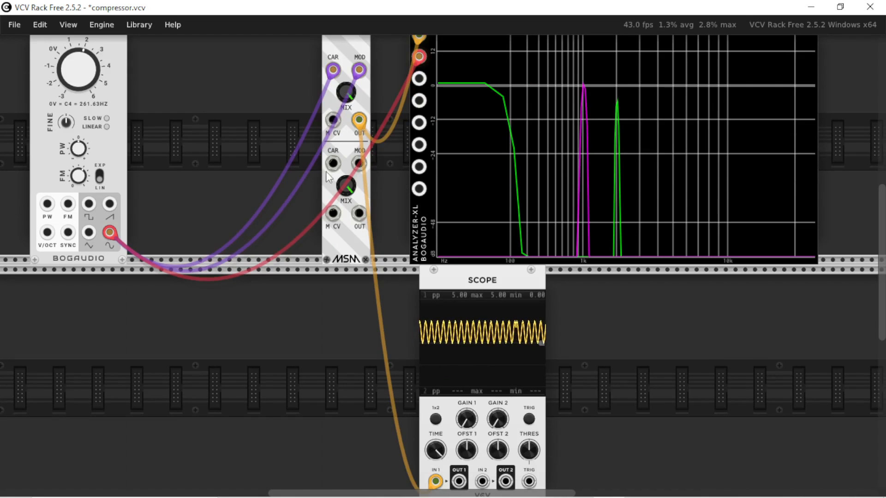
pyautogui.moveTo(327, 164); pyautogui.dragTo(359, 121)
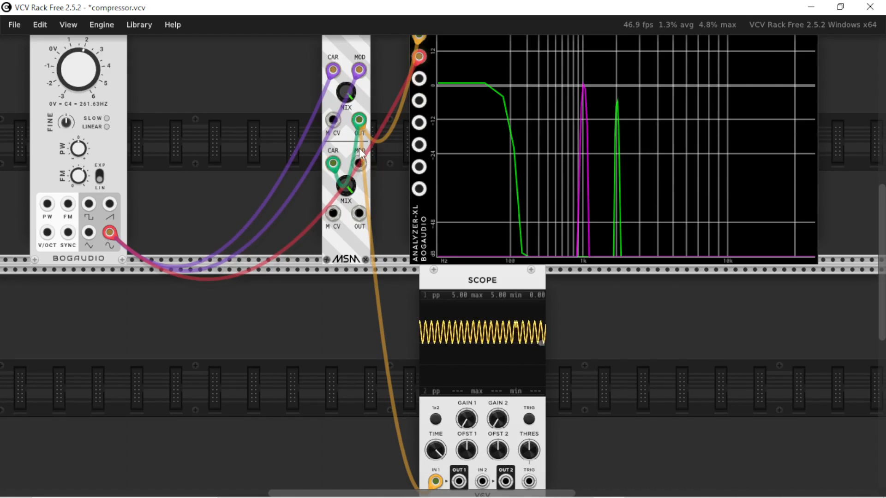
pyautogui.moveTo(359, 164); pyautogui.dragTo(359, 121)
pyautogui.scroll(2, 386, 274)
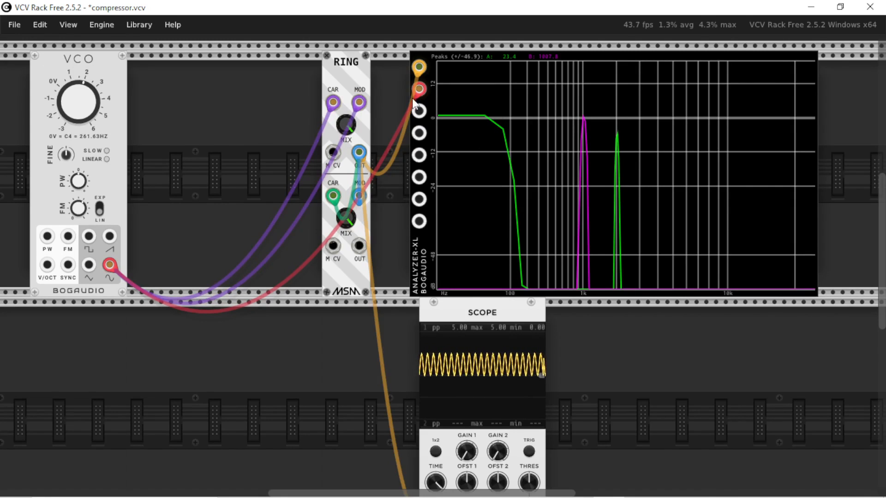
pyautogui.moveTo(419, 111); pyautogui.dragTo(359, 248)
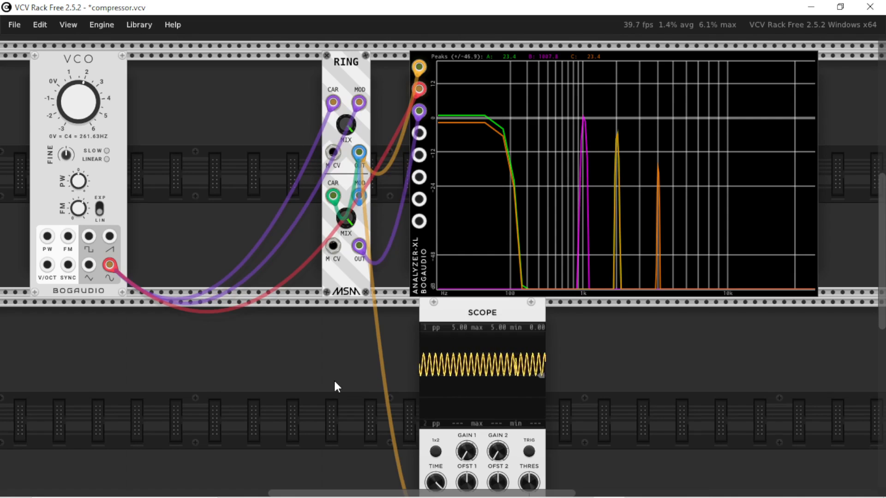
pyautogui.scroll(-3, 335, 386)
pyautogui.moveTo(435, 449); pyautogui.dragTo(376, 414)
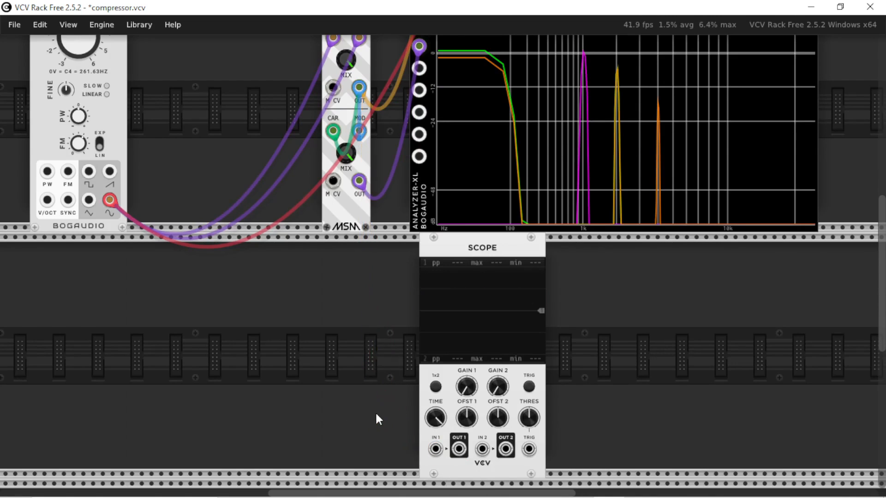
pyautogui.scroll(3, 376, 419)
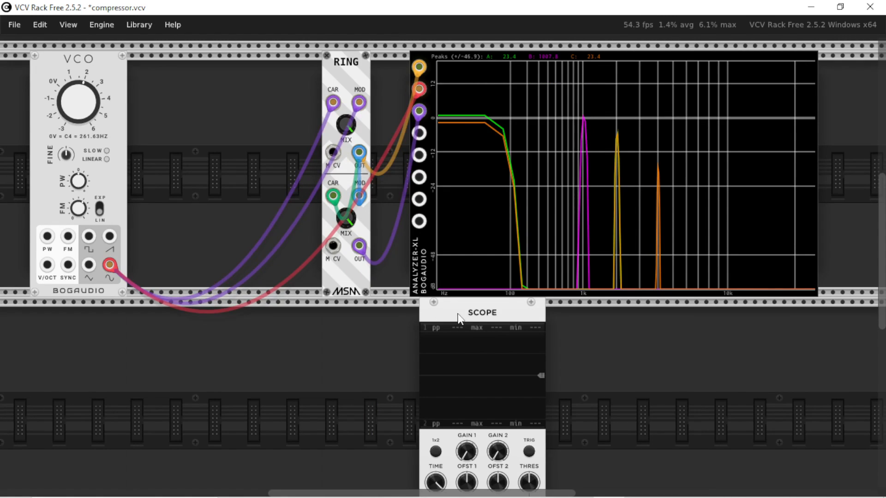
pyautogui.moveTo(459, 318); pyautogui.dragTo(479, 320)
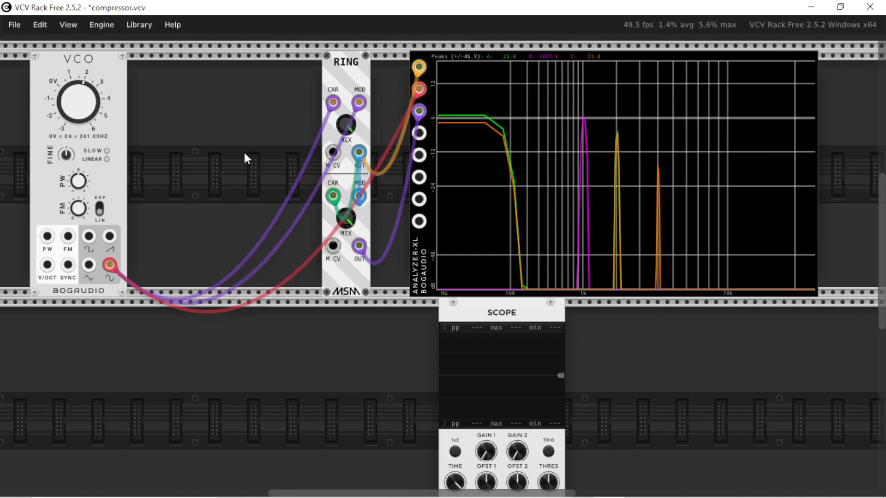
pyautogui.scroll(-3, 288, 226)
pyautogui.scroll(3, 287, 226)
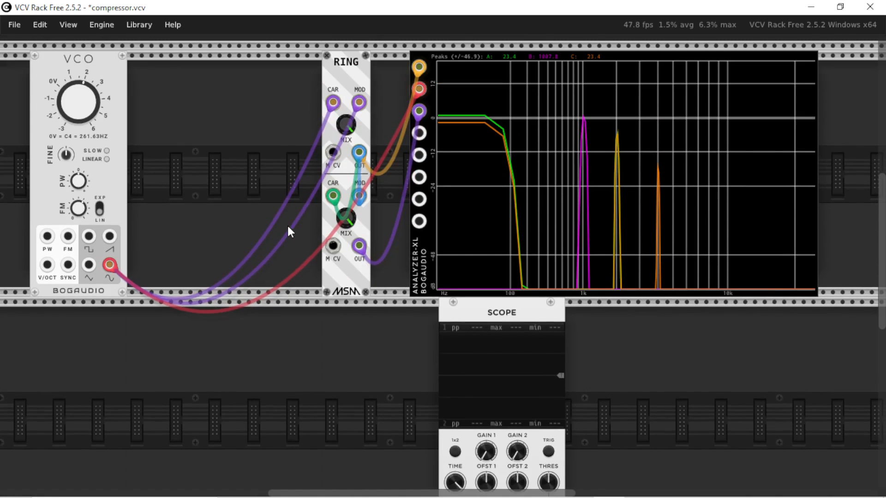